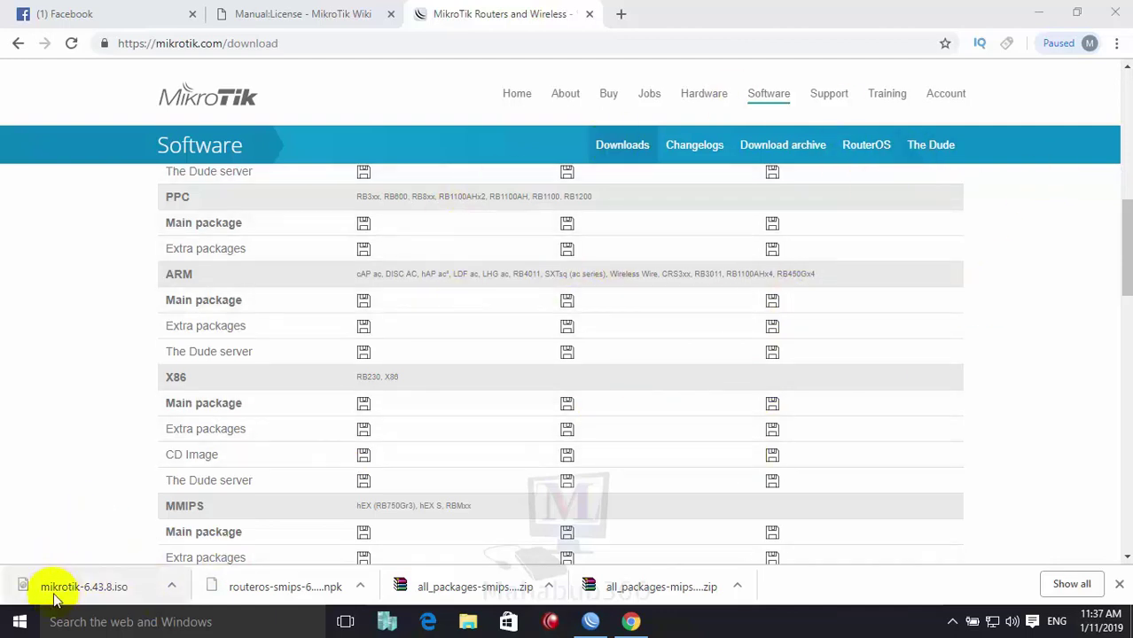
Show the downloaded mikrotik-6.43.8.iso in its folder, cut it, and clear the folder and browser windows from view.
{"action": "left_click", "coordinate": [171, 589]}
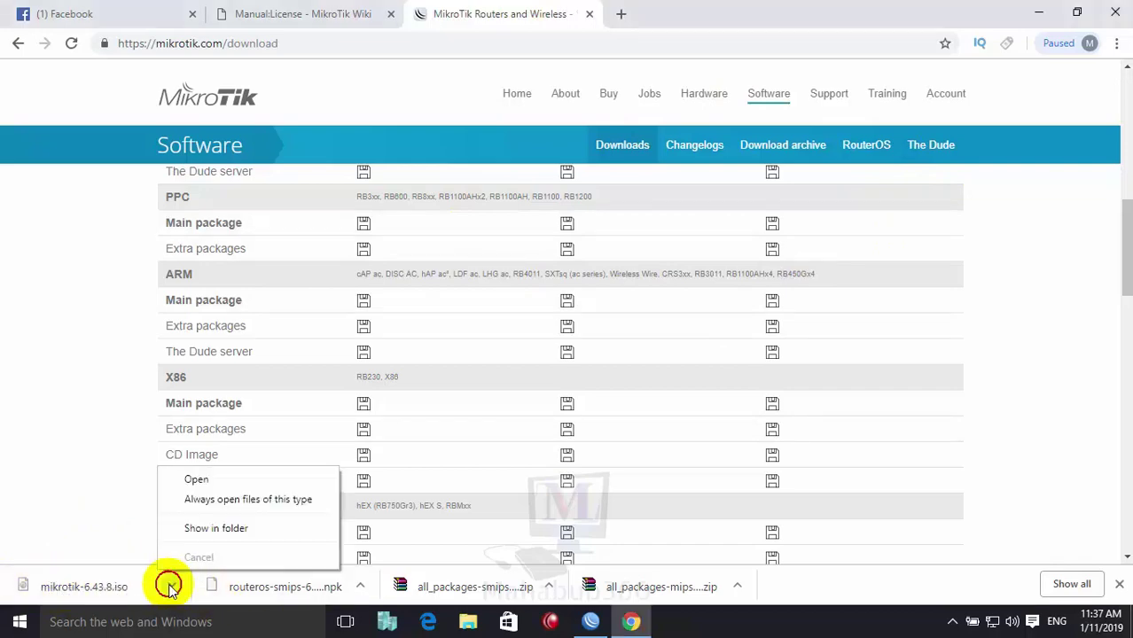
{"action": "left_click", "coordinate": [231, 529]}
{"action": "right_click", "coordinate": [739, 187]}
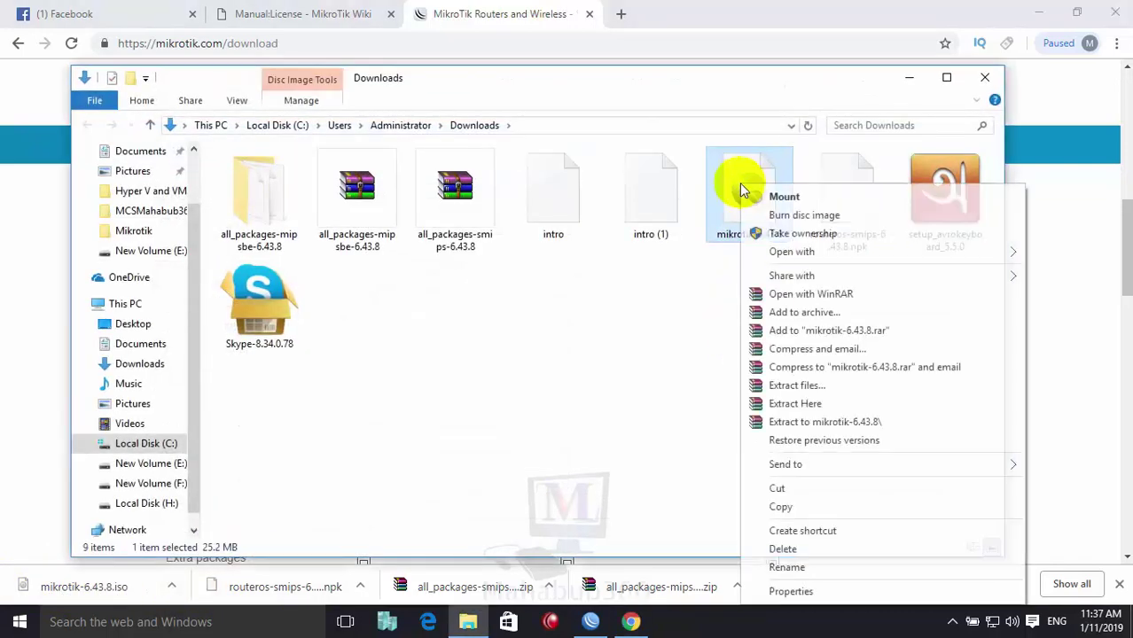
{"action": "left_click", "coordinate": [788, 490]}
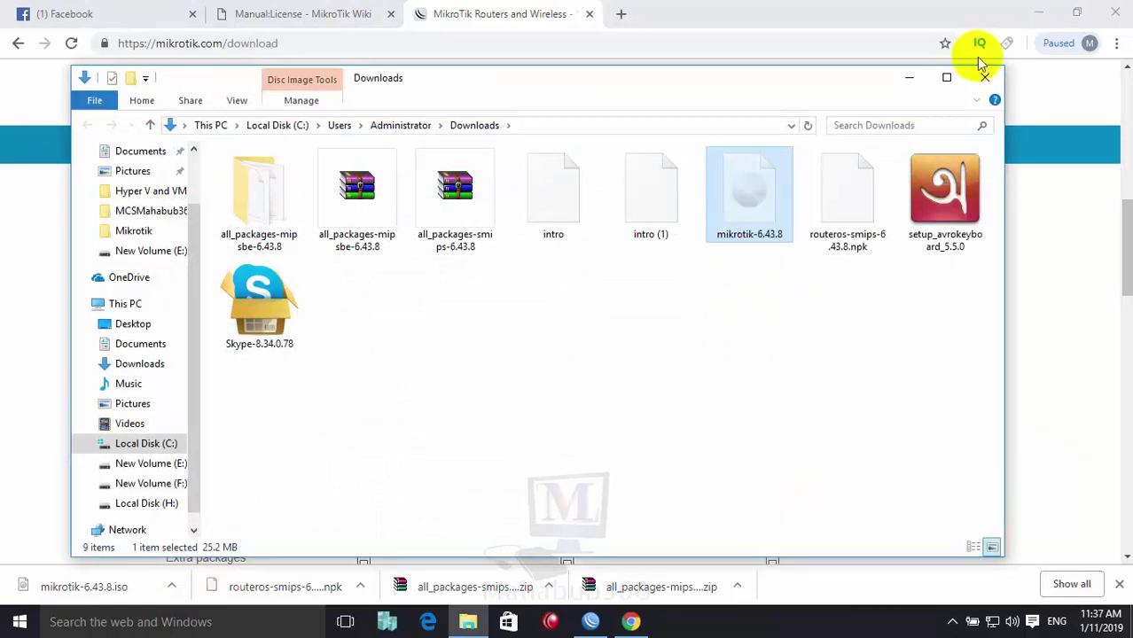
{"action": "left_click", "coordinate": [977, 98]}
{"action": "left_click", "coordinate": [1041, 13]}
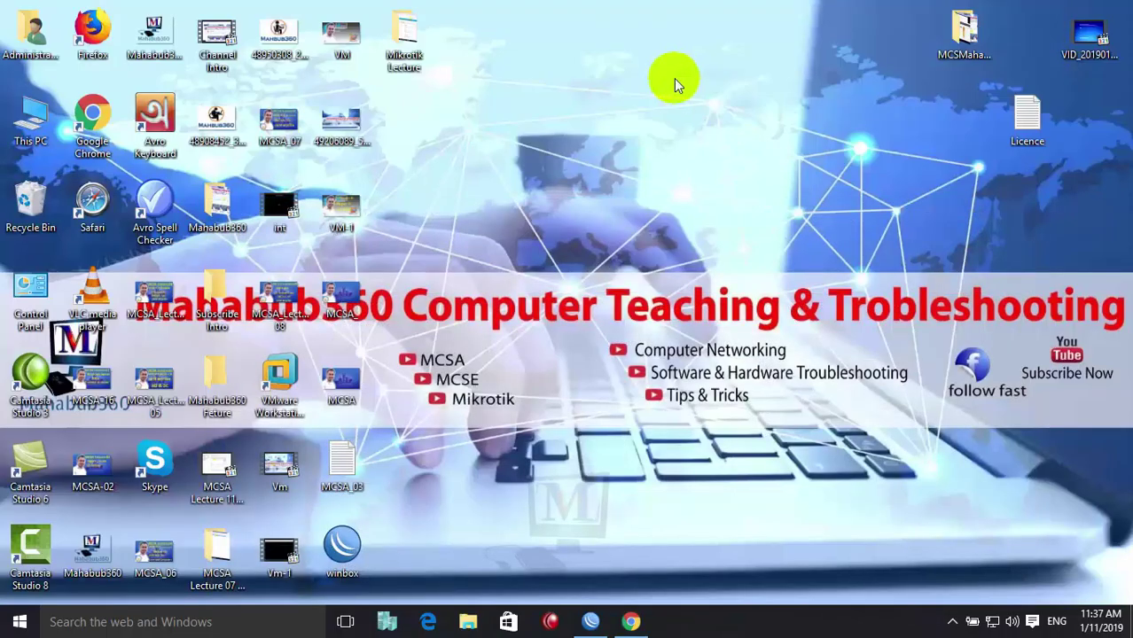
Create a folder named "Mikrotik OS" on New Volume (F:) and open it.
{"action": "double_click", "coordinate": [30, 119]}
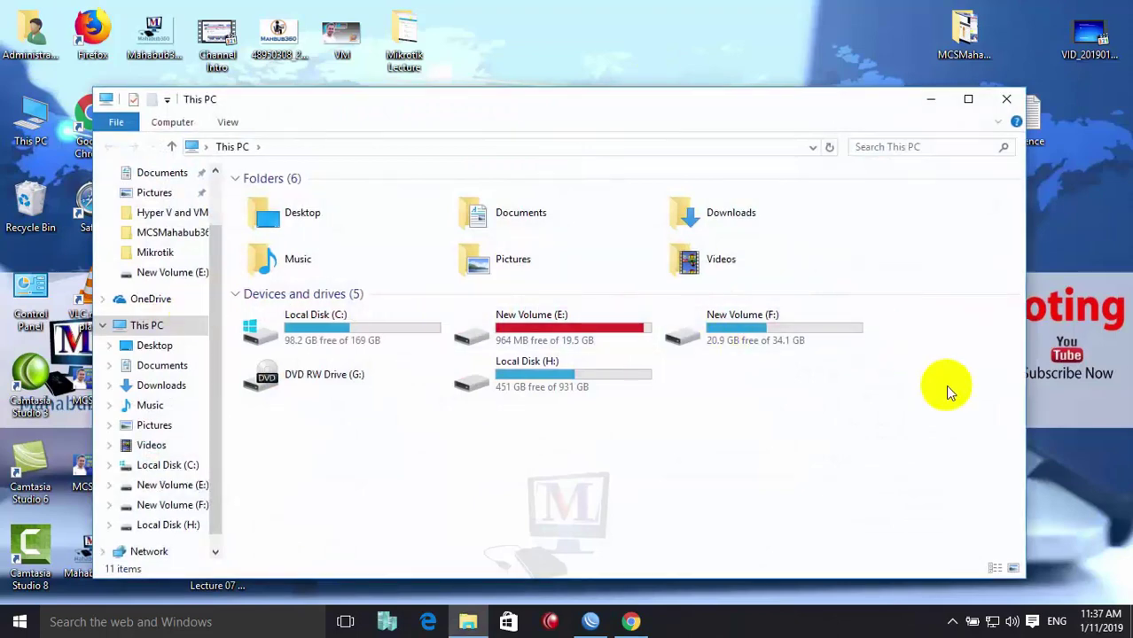
{"action": "double_click", "coordinate": [723, 331]}
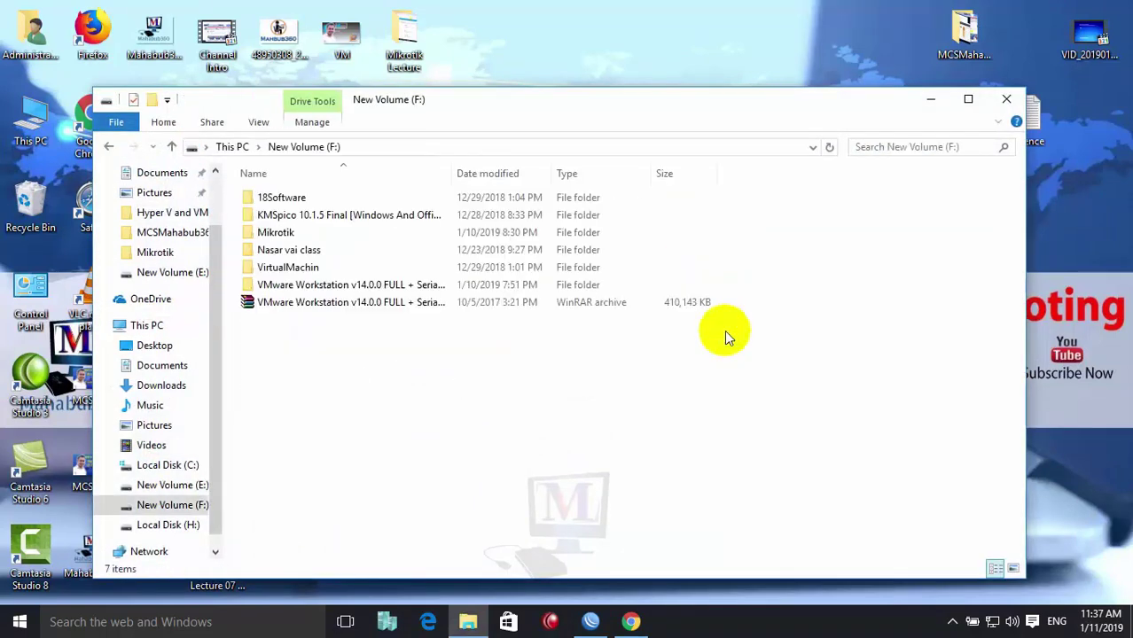
{"action": "right_click", "coordinate": [351, 379]}
{"action": "mouse_move", "coordinate": [481, 342]}
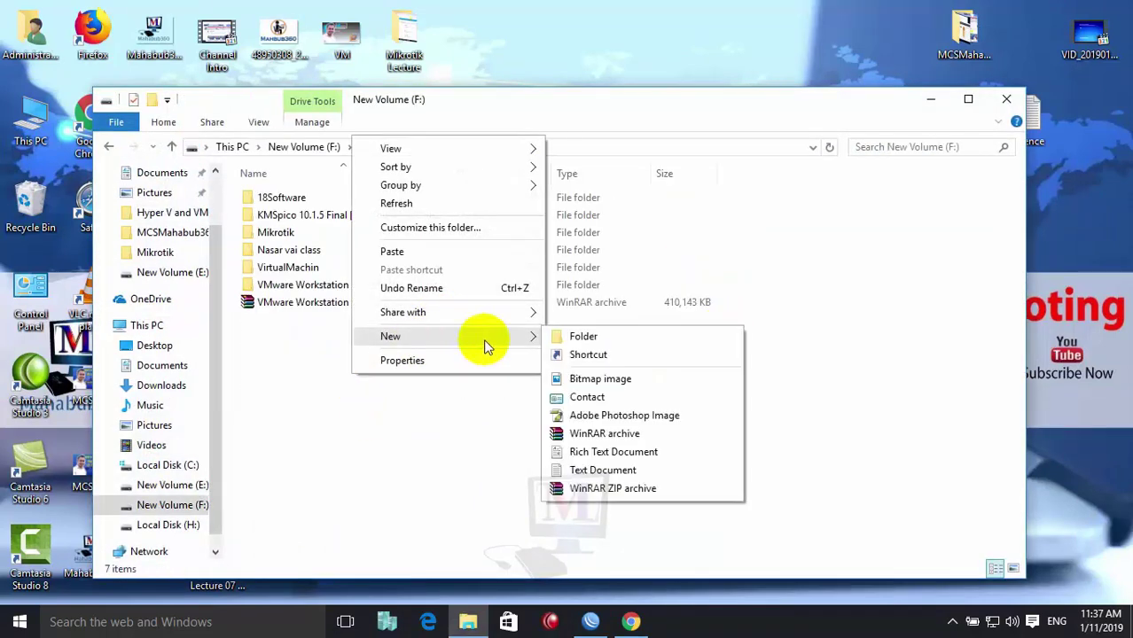
{"action": "left_click", "coordinate": [586, 338]}
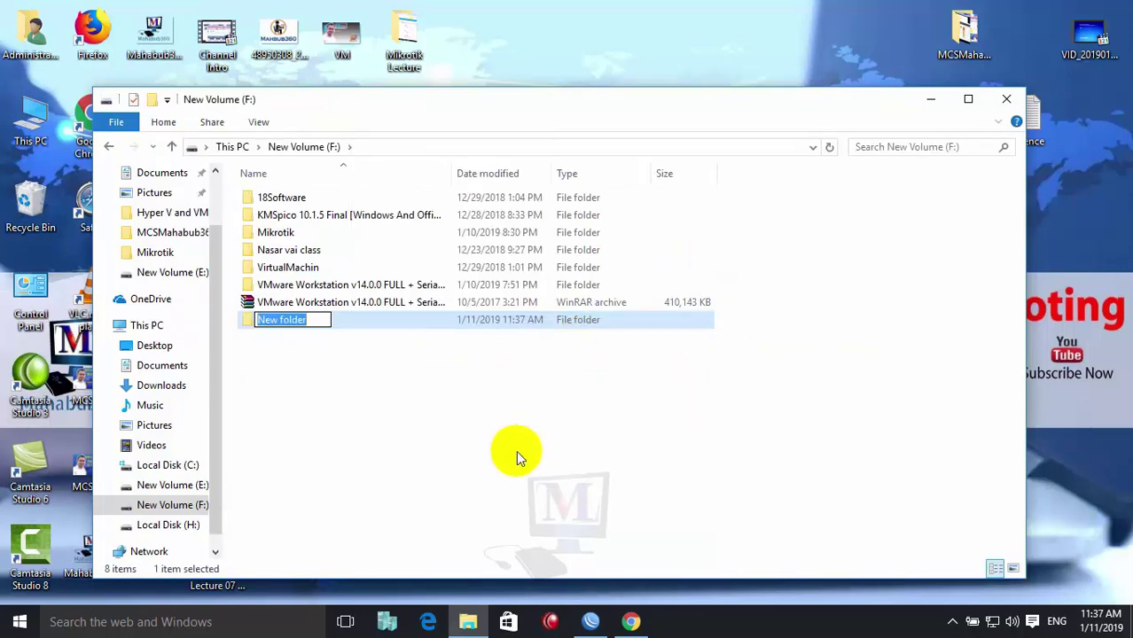
{"action": "type", "text": "Mik"}
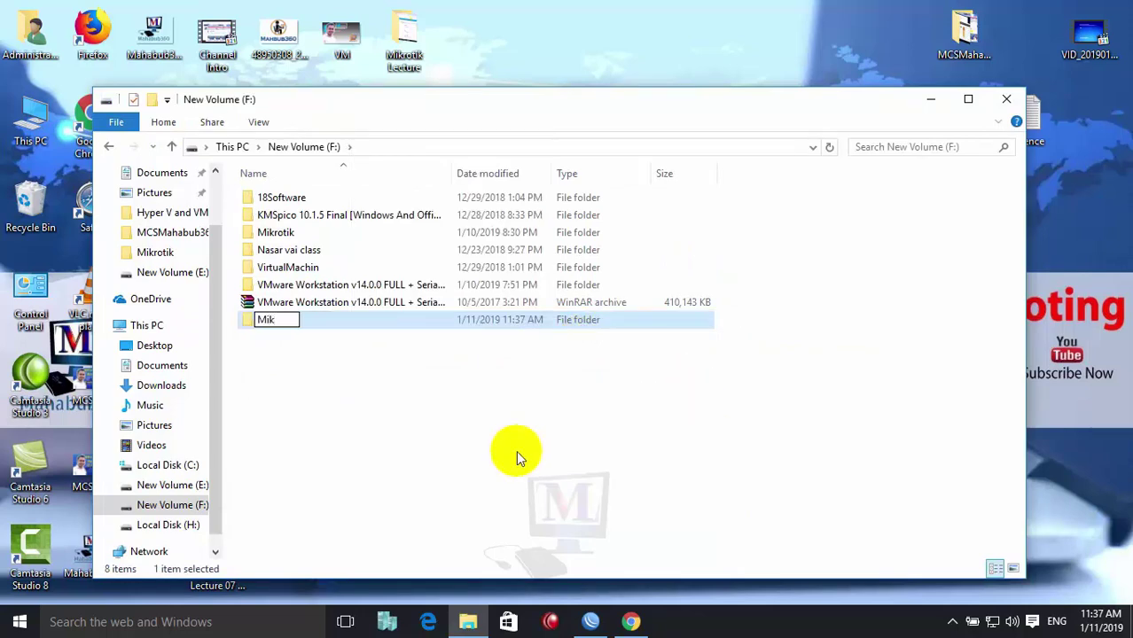
{"action": "type", "text": "rotik OS"}
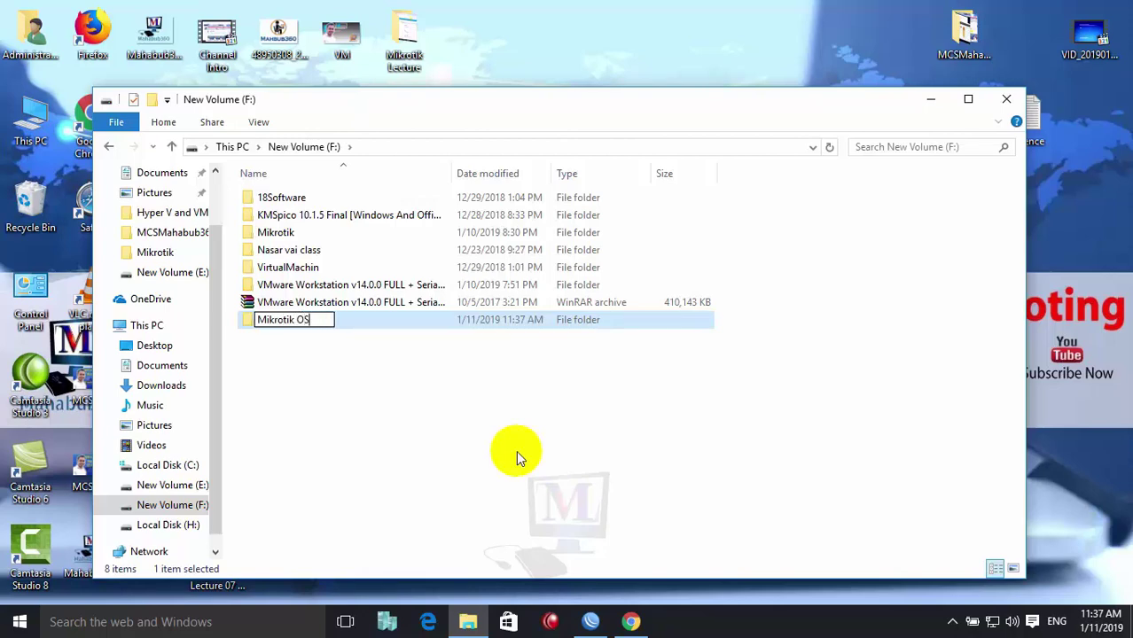
{"action": "key", "text": "Return"}
{"action": "key", "text": "Return"}
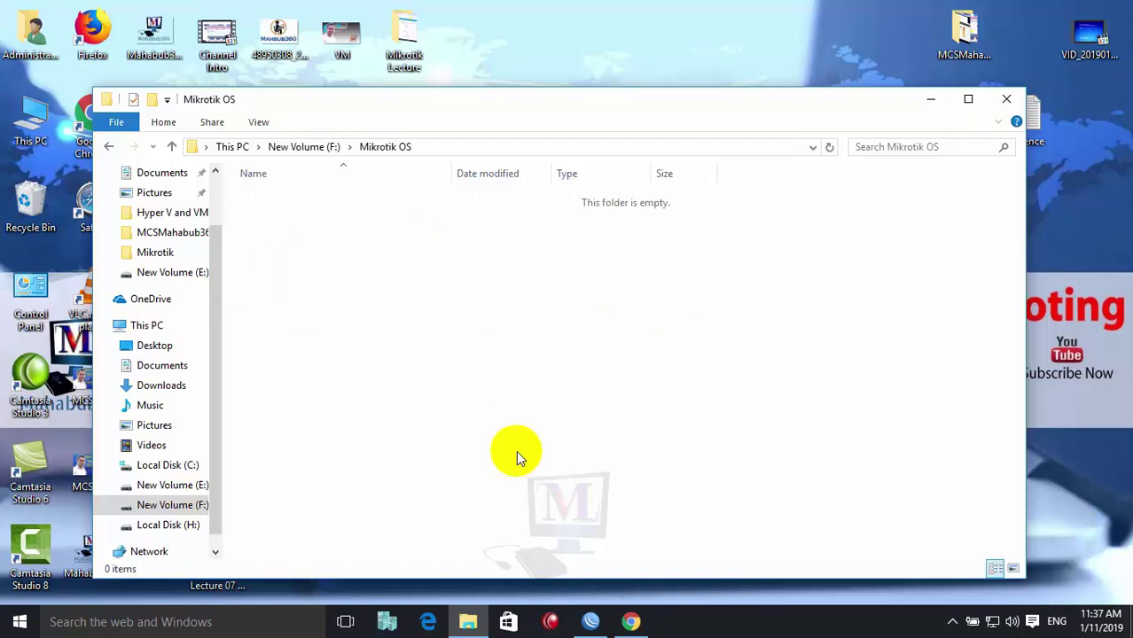
Paste the cut mikrotik-6.43.8 disc image into the Mikrotik OS folder and close the folder window.
{"action": "key", "text": "ctrl+v"}
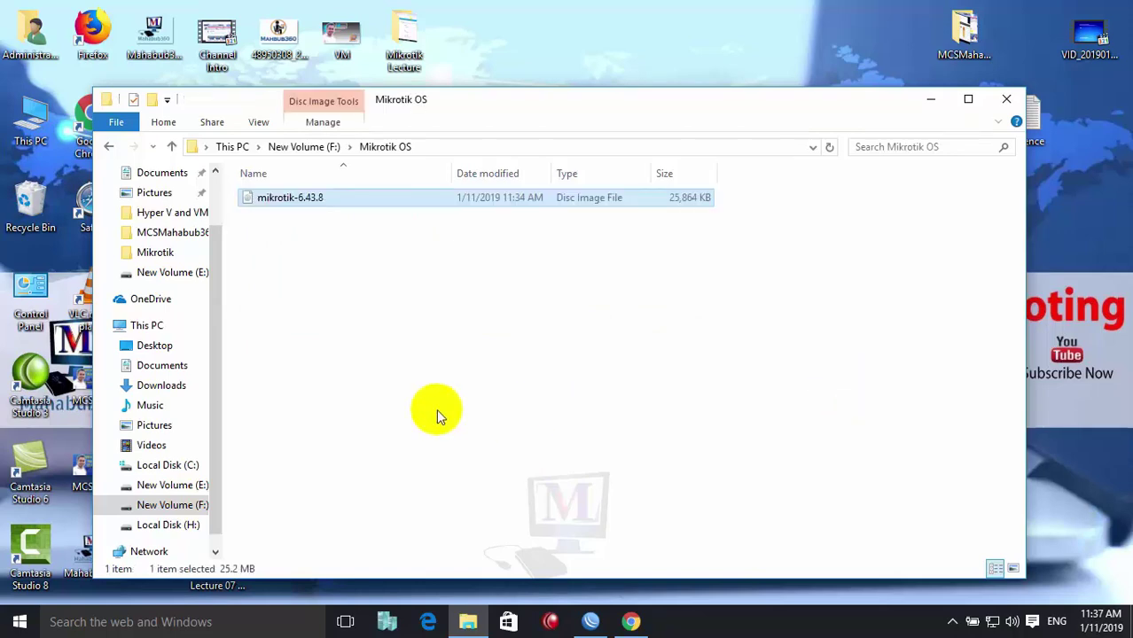
{"action": "left_click", "coordinate": [599, 307]}
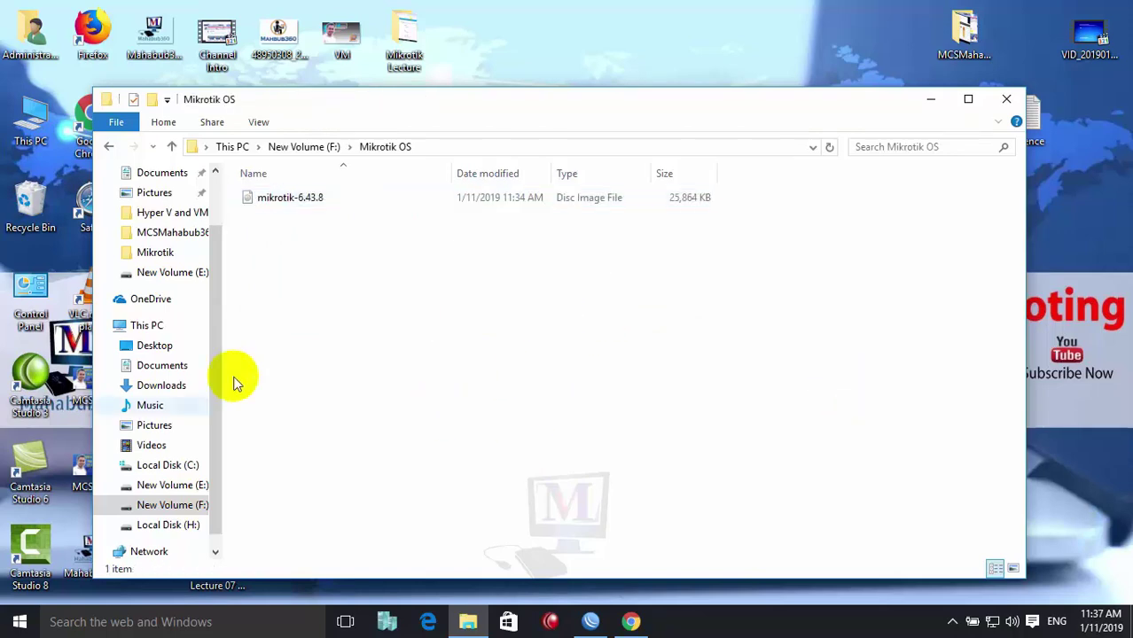
{"action": "left_click", "coordinate": [1007, 102]}
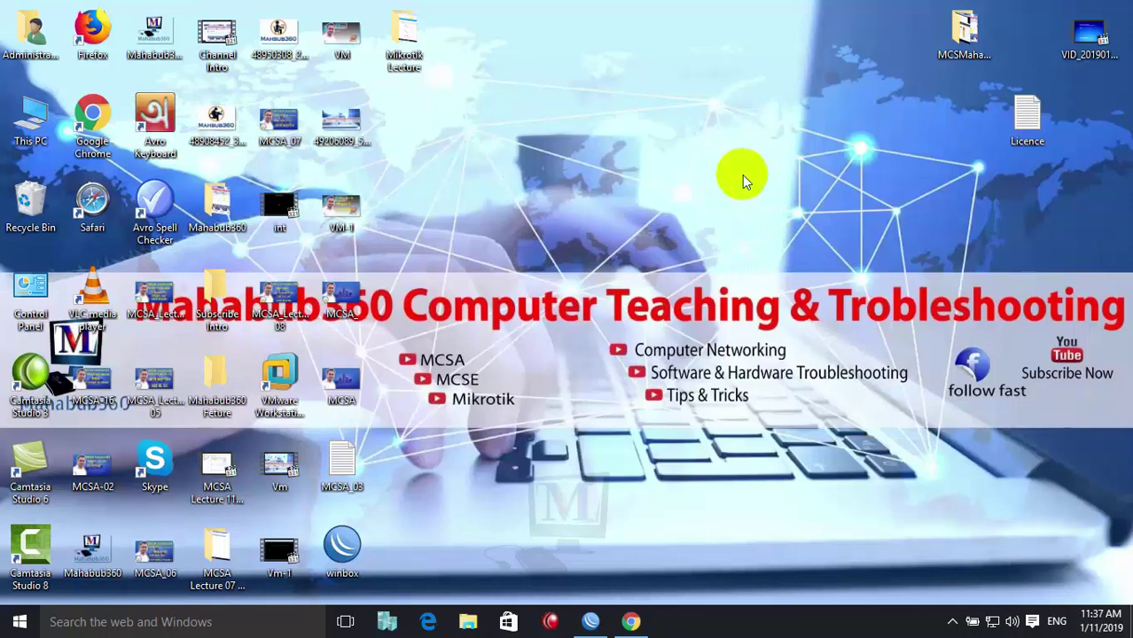
Launch VMware Workstation and start creating a new virtual machine with the Custom (advanced) configuration.
{"action": "left_click", "coordinate": [279, 376]}
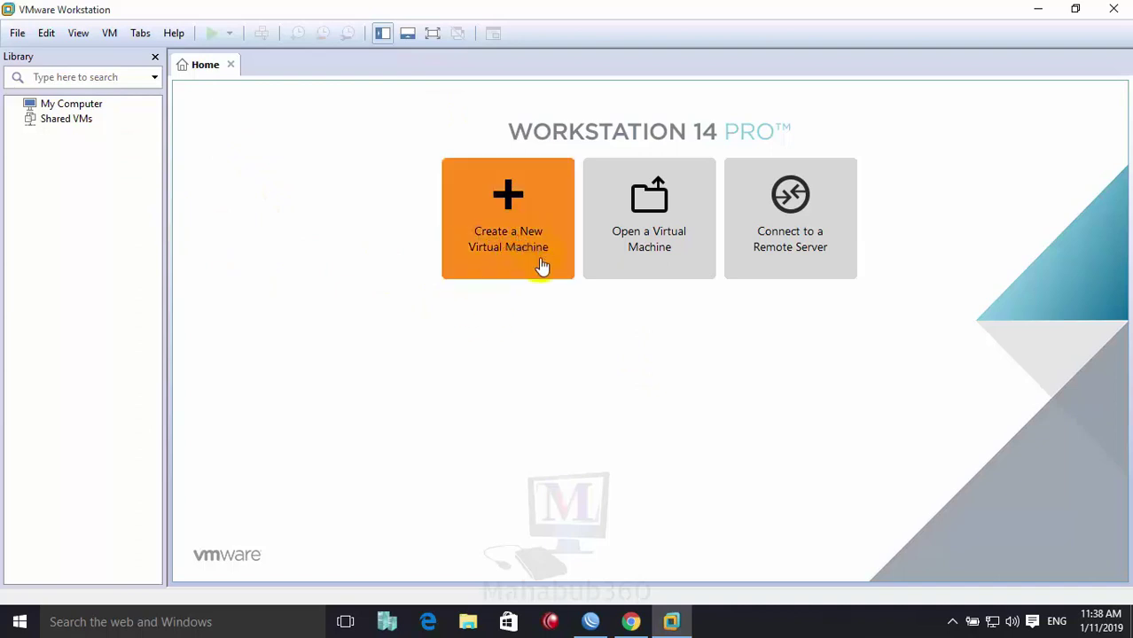
{"action": "left_click", "coordinate": [519, 240]}
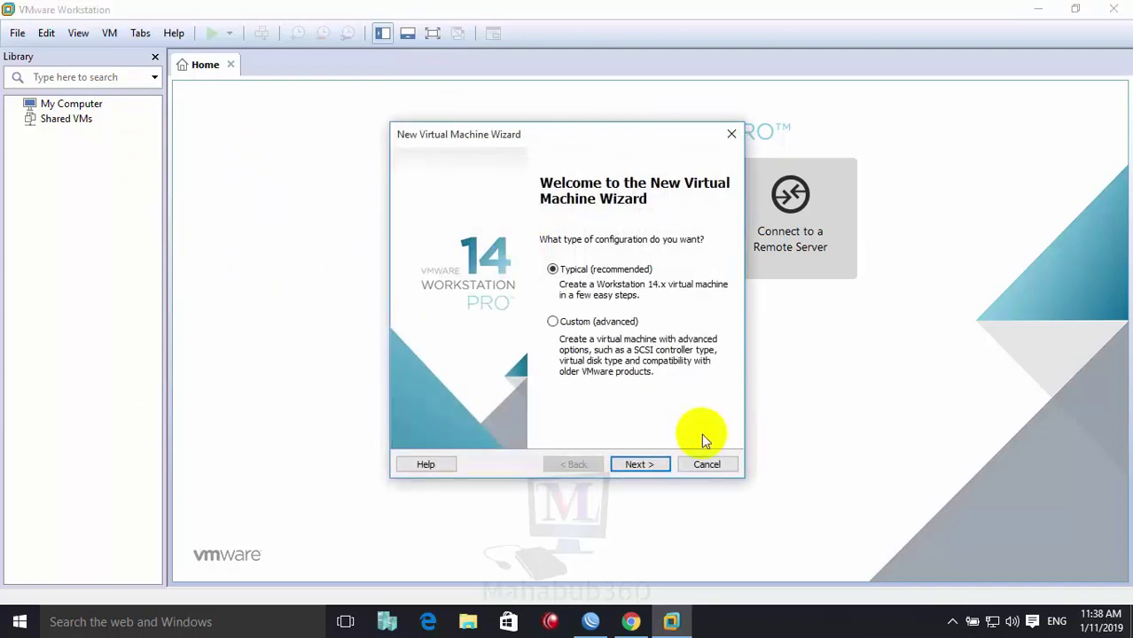
{"action": "left_click", "coordinate": [554, 321]}
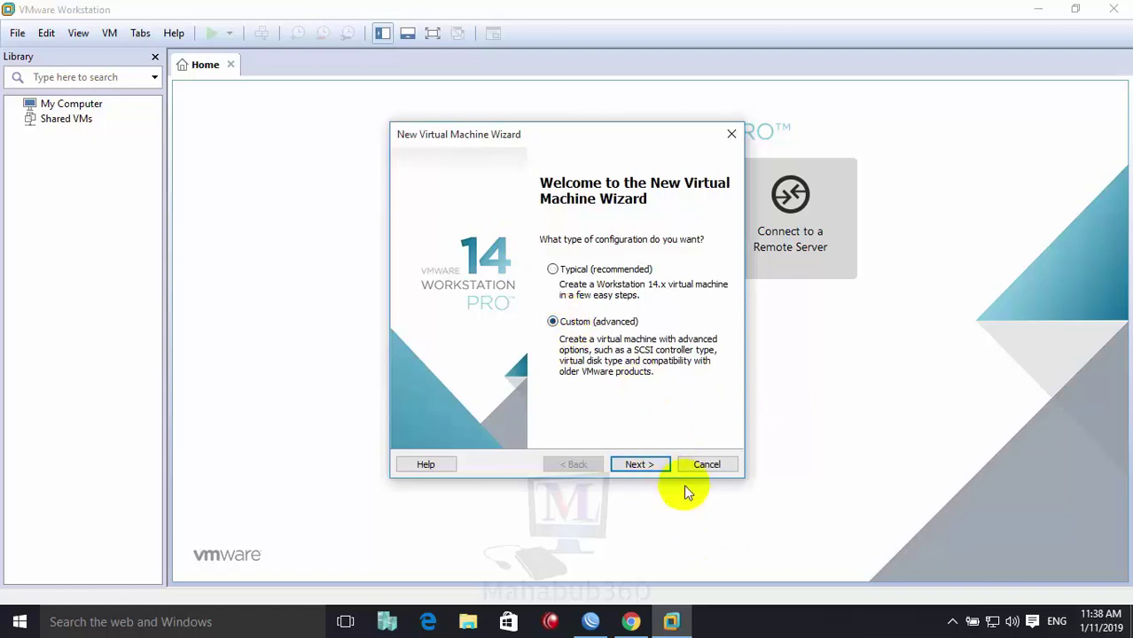
{"action": "left_click", "coordinate": [645, 463]}
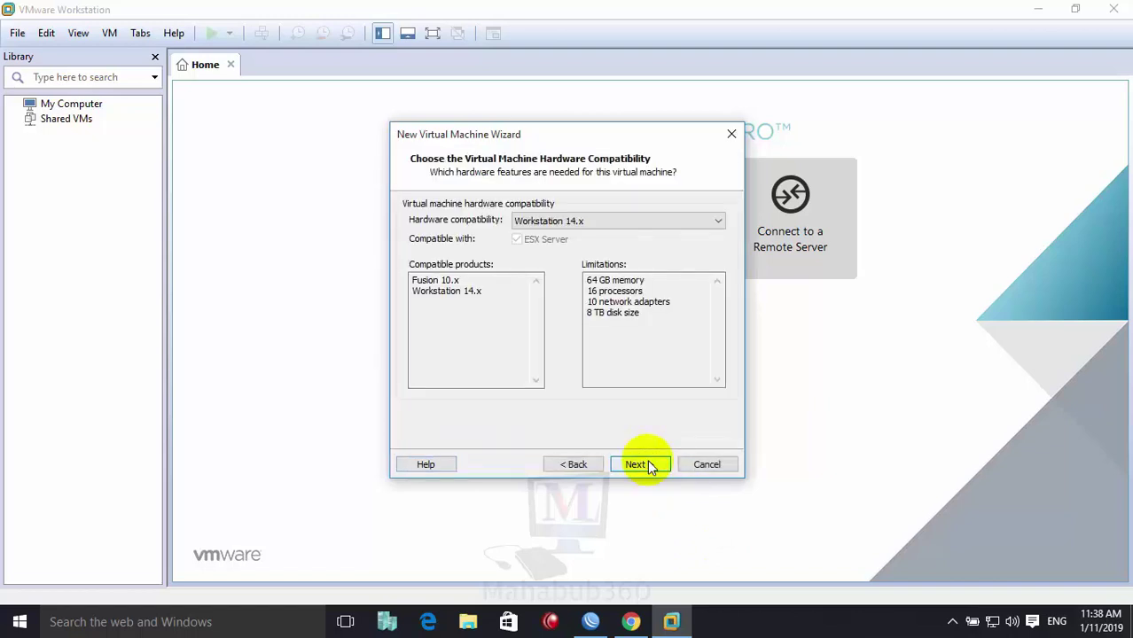
Choose Workstation 14.x as the virtual machine's hardware compatibility and continue to the guest system installation options.
{"action": "left_click", "coordinate": [627, 222]}
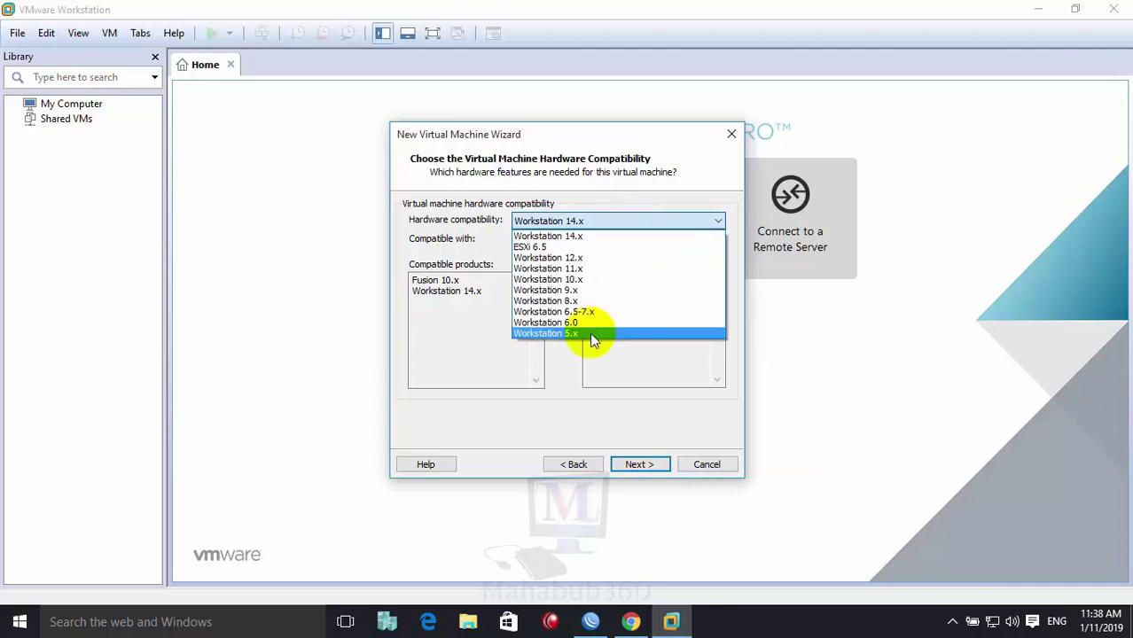
{"action": "left_click", "coordinate": [566, 237]}
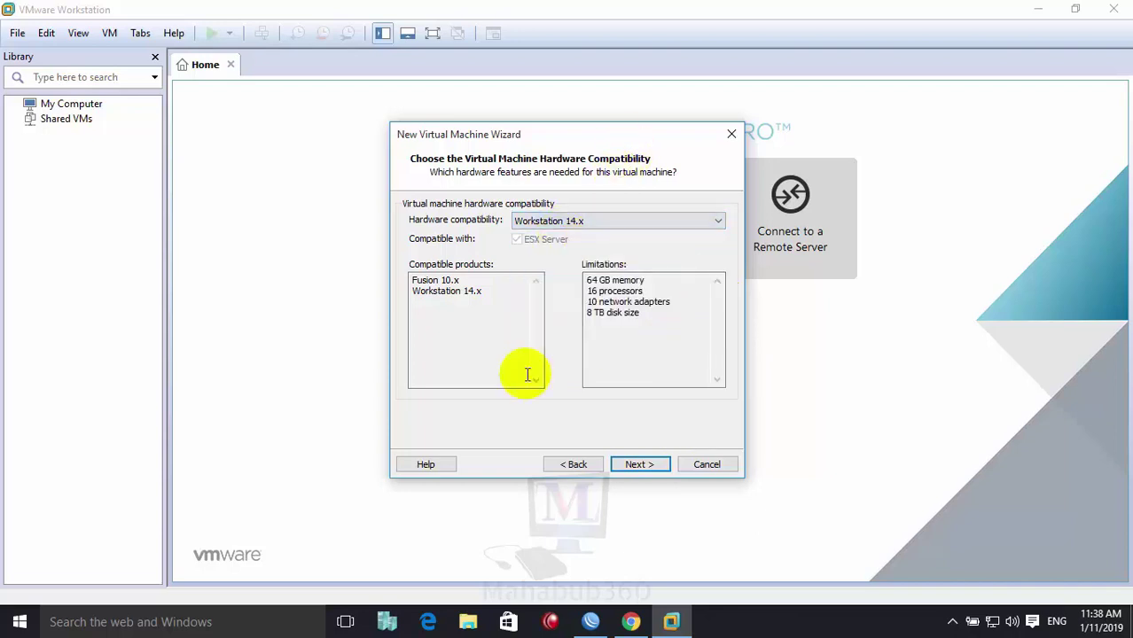
{"action": "left_click", "coordinate": [646, 468]}
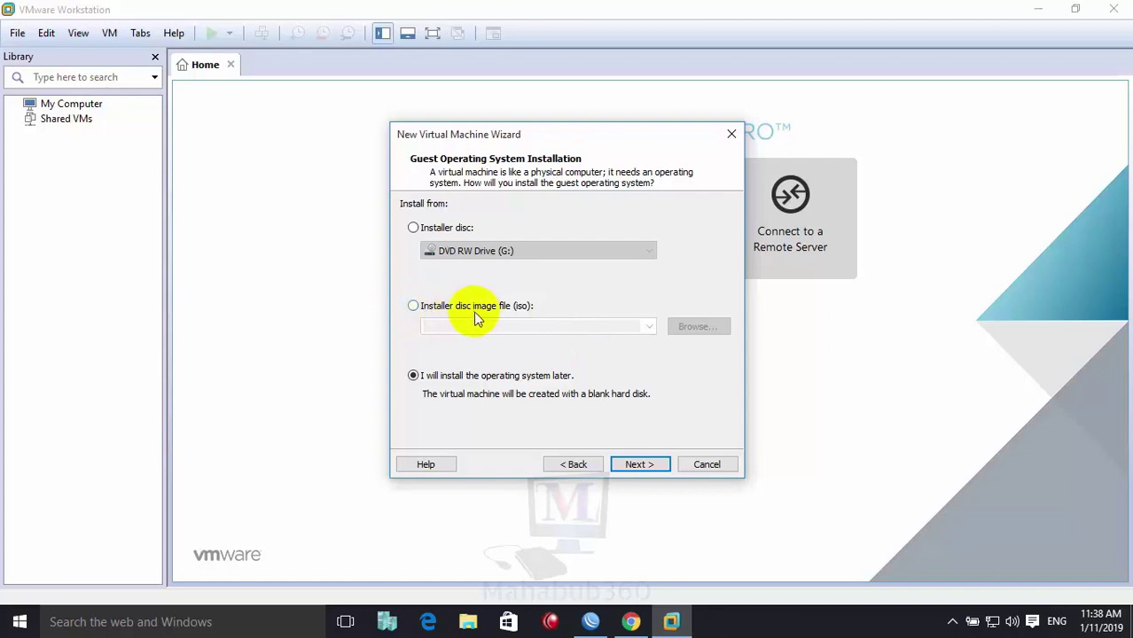
Install the guest system from the disc image mikrotik-6.43.8 in the Mikrotik OS folder on New Volume (F:).
{"action": "left_click", "coordinate": [413, 307]}
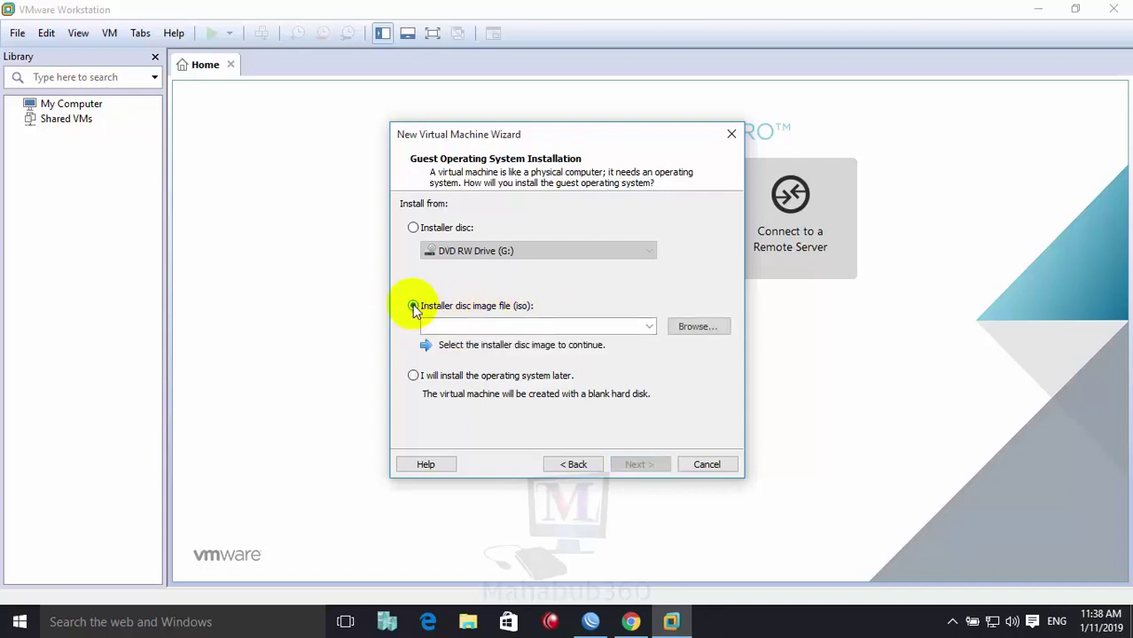
{"action": "left_click", "coordinate": [697, 327]}
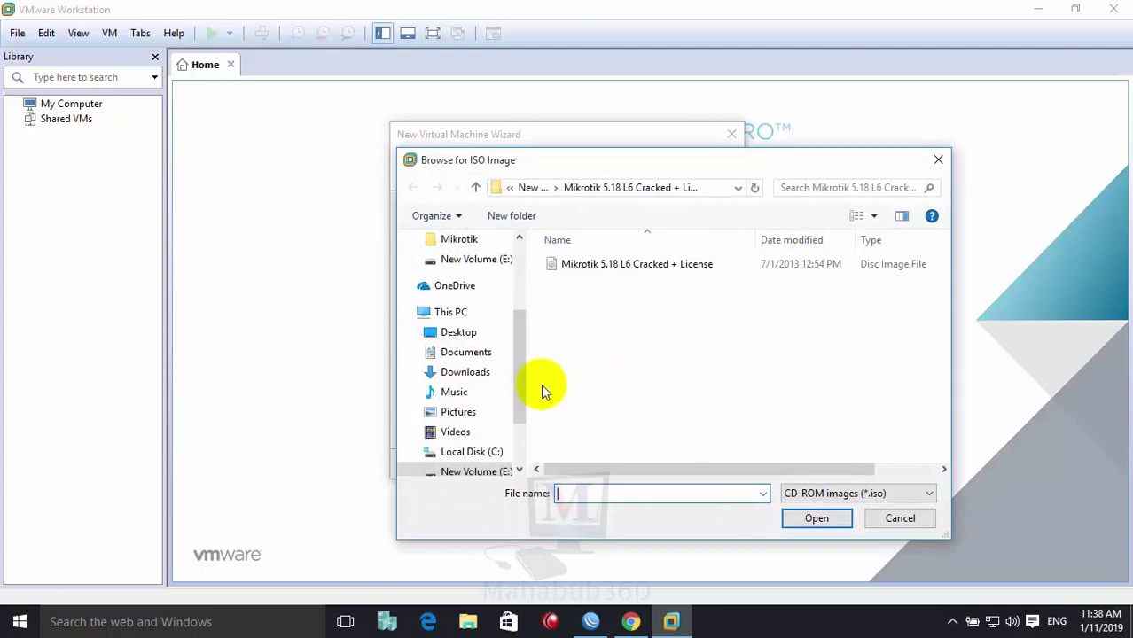
{"action": "left_click_drag", "start_coordinate": [524, 372], "coordinate": [535, 417]}
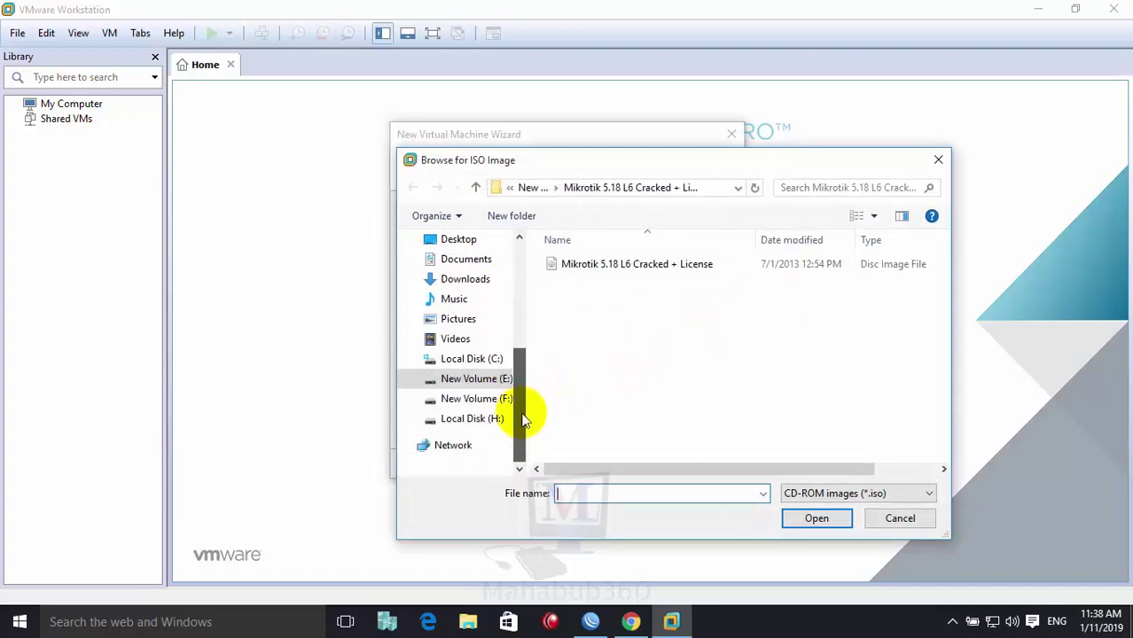
{"action": "left_click", "coordinate": [477, 404]}
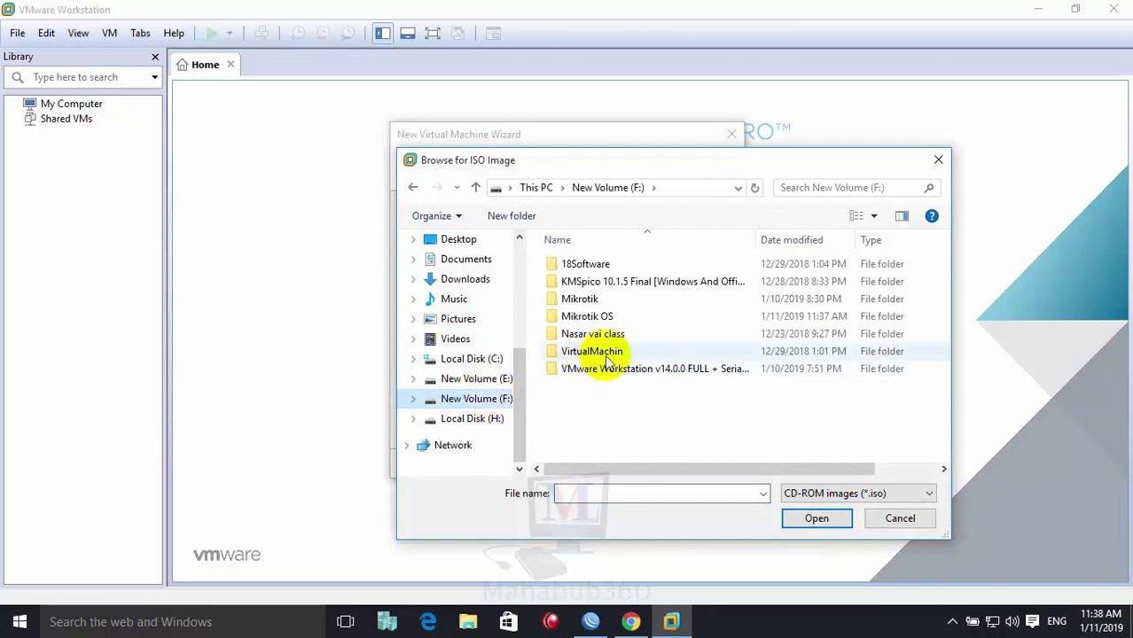
{"action": "left_click", "coordinate": [576, 317]}
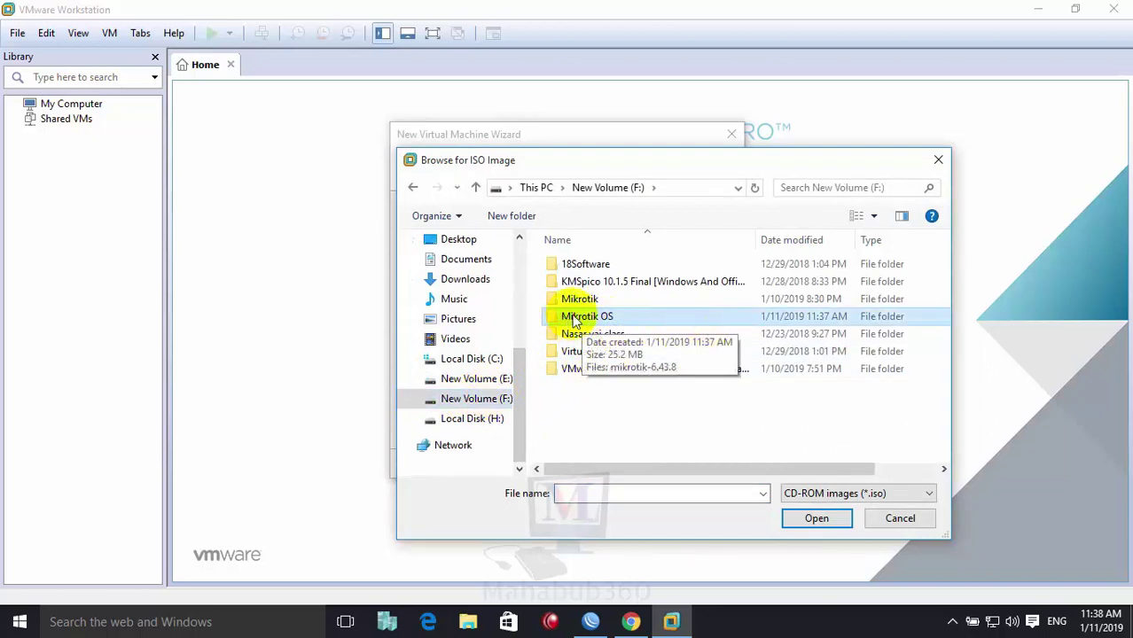
{"action": "double_click", "coordinate": [577, 320]}
{"action": "left_click", "coordinate": [578, 266]}
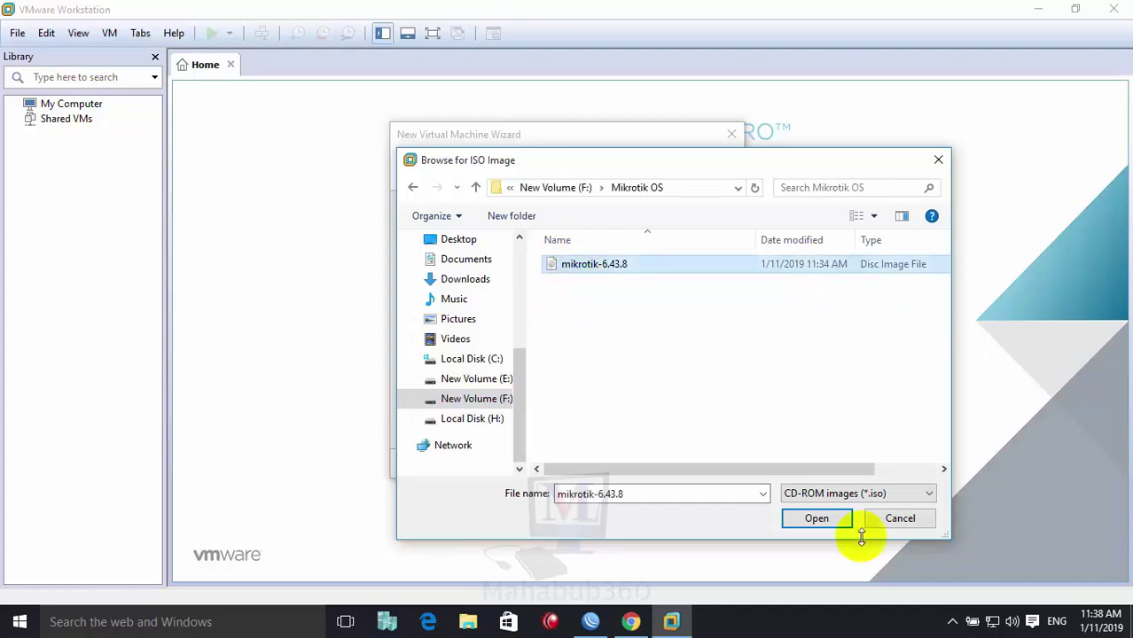
{"action": "left_click", "coordinate": [816, 520]}
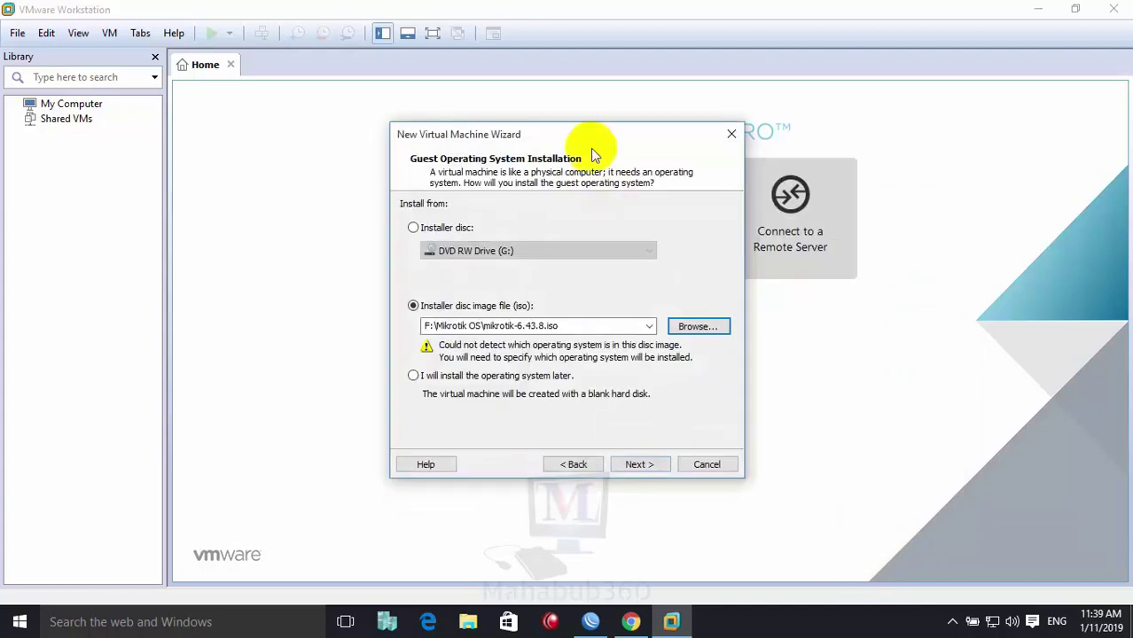
{"action": "left_click", "coordinate": [640, 466]}
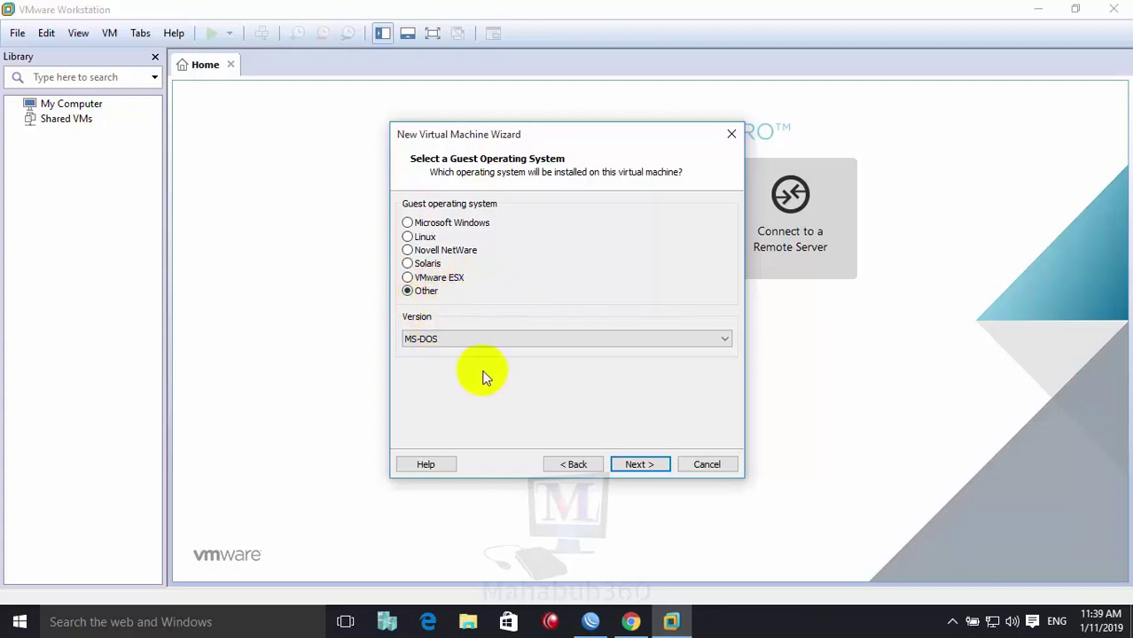
Set the guest operating system version to Other and continue to naming the virtual machine.
{"action": "left_click", "coordinate": [450, 338]}
{"action": "left_click", "coordinate": [450, 336]}
{"action": "left_click", "coordinate": [458, 338]}
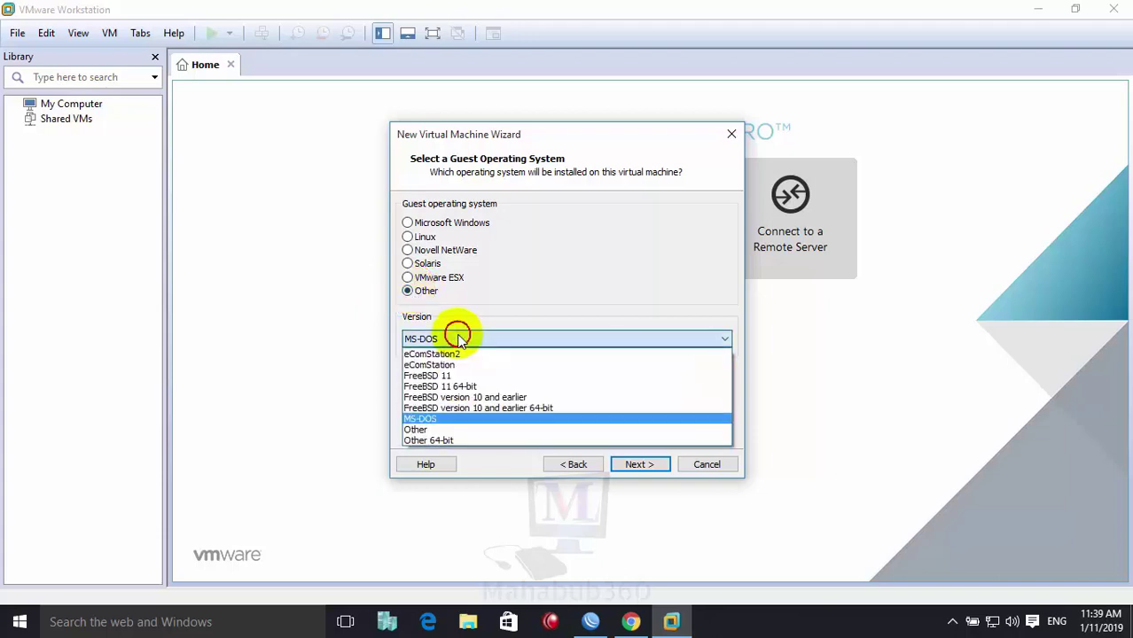
{"action": "left_click", "coordinate": [414, 430]}
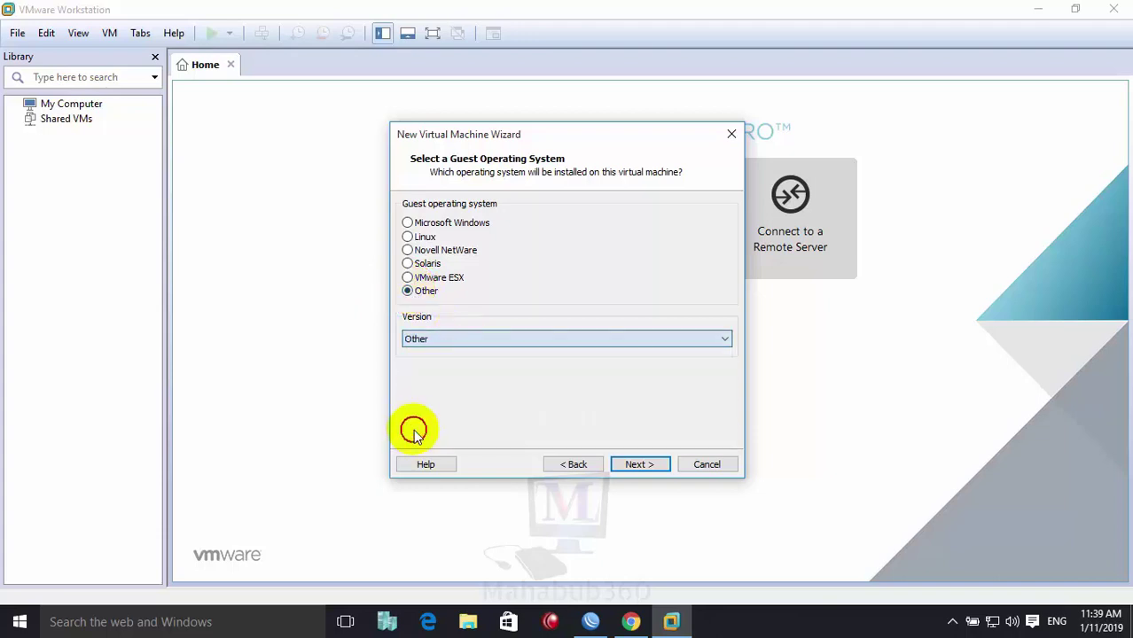
{"action": "left_click", "coordinate": [642, 464]}
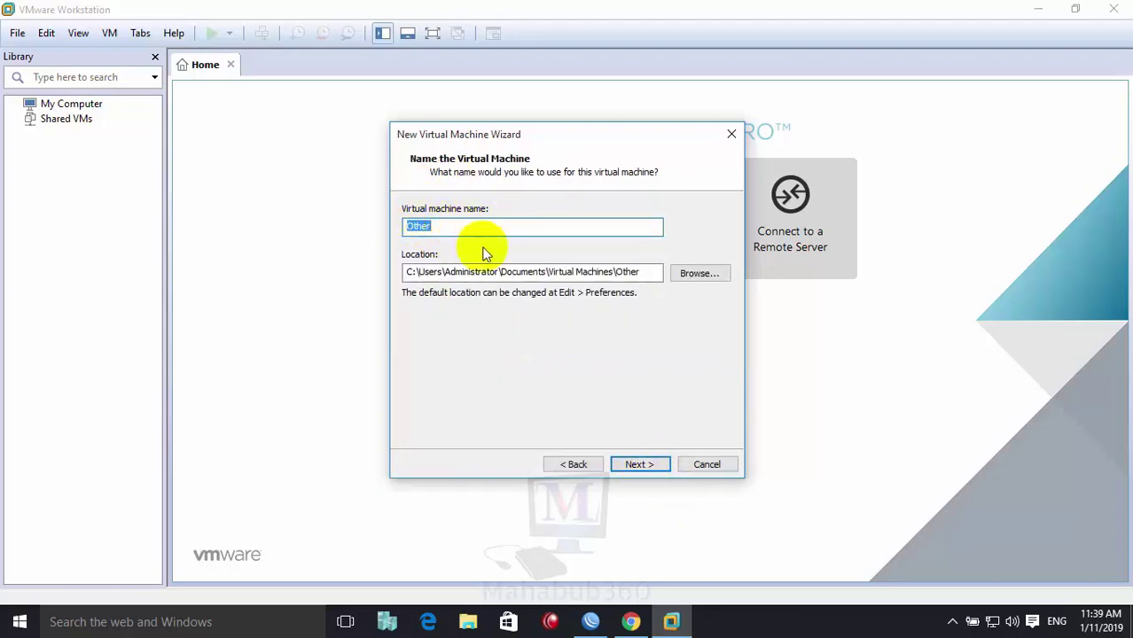
Name the virtual machine MIKROTIK and browse to New Volume (F:) for its storage location.
{"action": "type", "text": "MIKROTIK"}
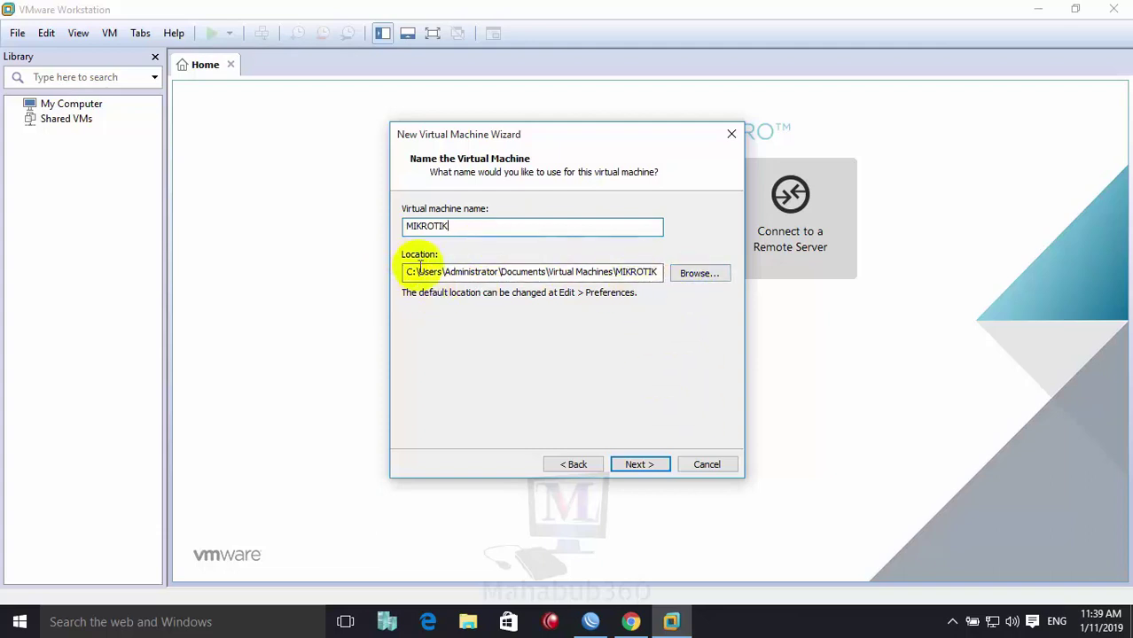
{"action": "left_click", "coordinate": [694, 275]}
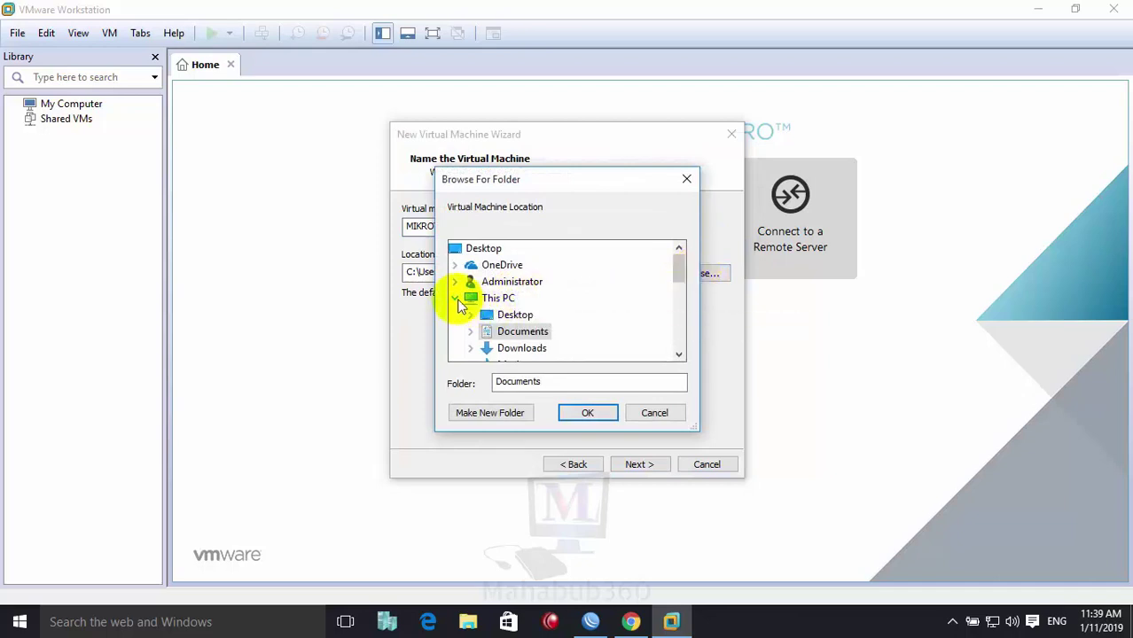
{"action": "left_click", "coordinate": [456, 299]}
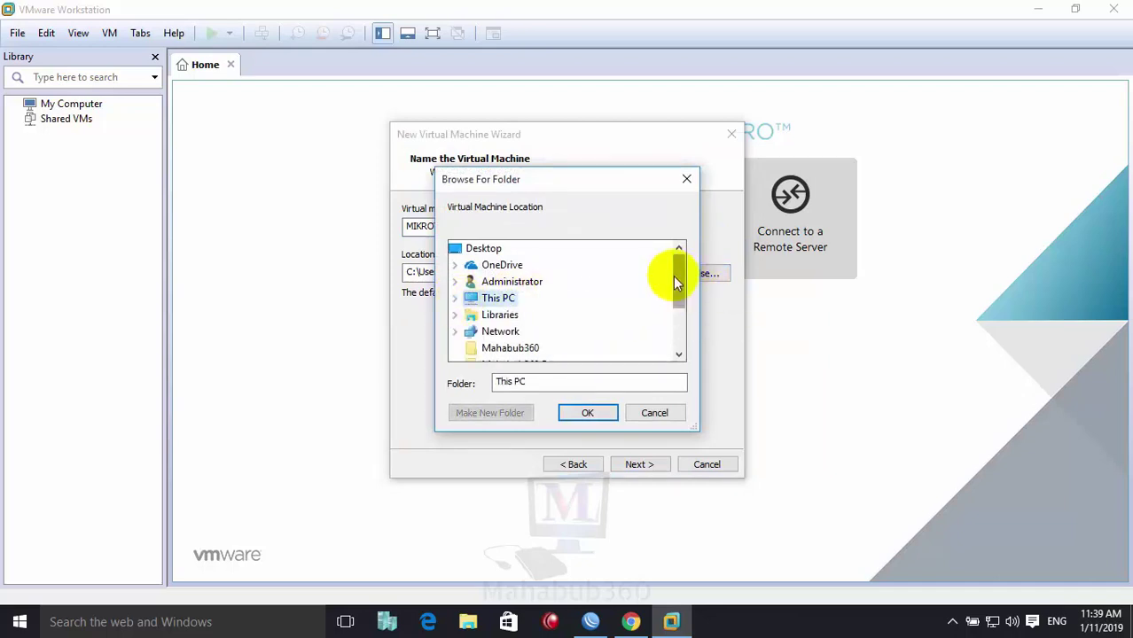
{"action": "left_click_drag", "start_coordinate": [675, 276], "coordinate": [649, 309]}
{"action": "scroll", "coordinate": [552, 299], "scroll_direction": "up", "scroll_amount": 2}
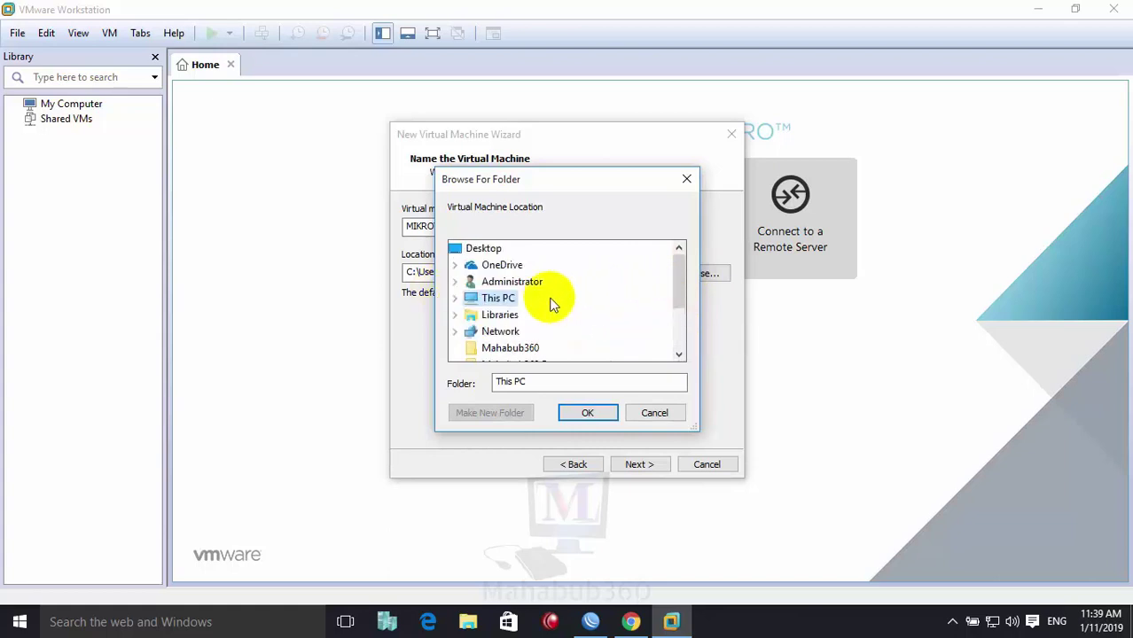
{"action": "left_click", "coordinate": [454, 298]}
{"action": "scroll", "coordinate": [620, 315], "scroll_direction": "down", "scroll_amount": 2}
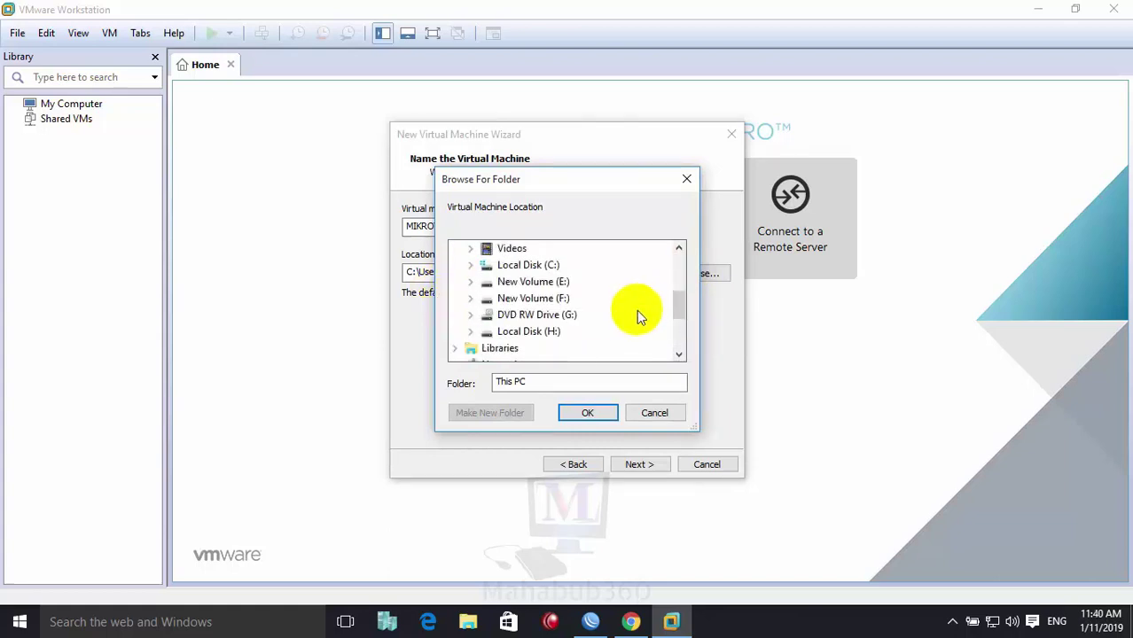
{"action": "left_click", "coordinate": [471, 301]}
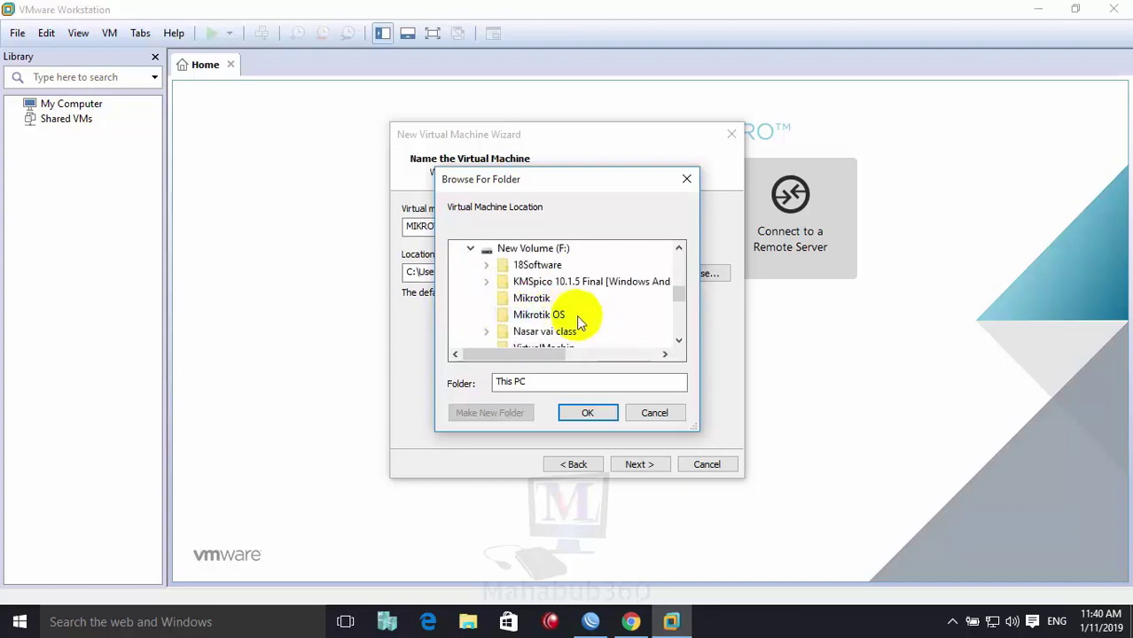
{"action": "left_click", "coordinate": [530, 252]}
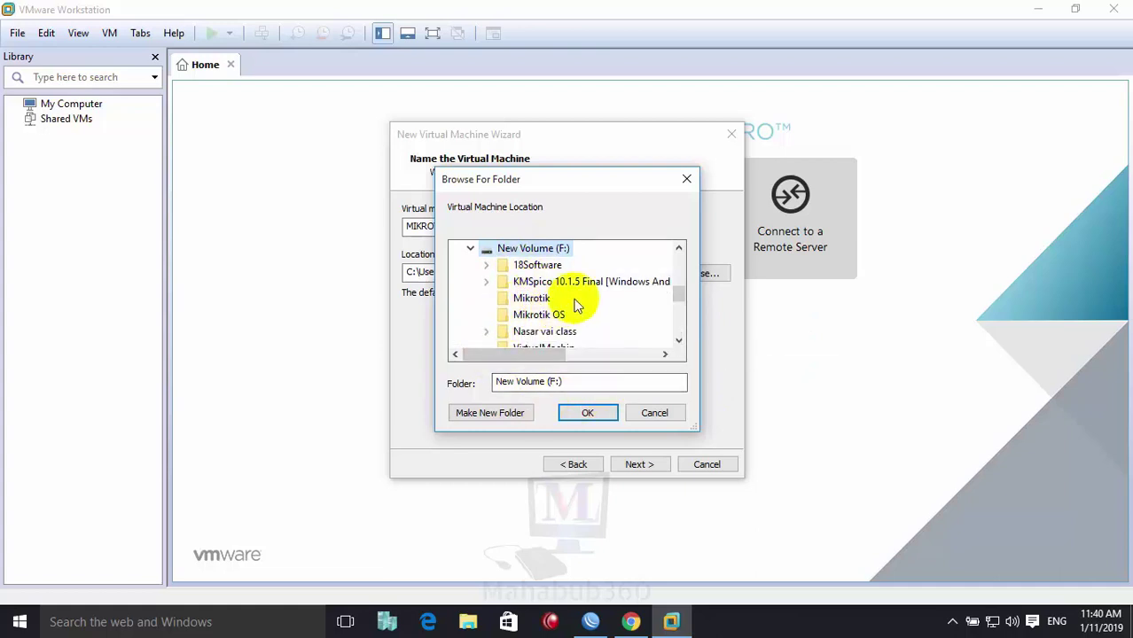
Create a folder named Virtual Machine VM on New Volume (F:), use it as the virtual machine's location and continue to the processor configuration.
{"action": "left_click", "coordinate": [477, 417]}
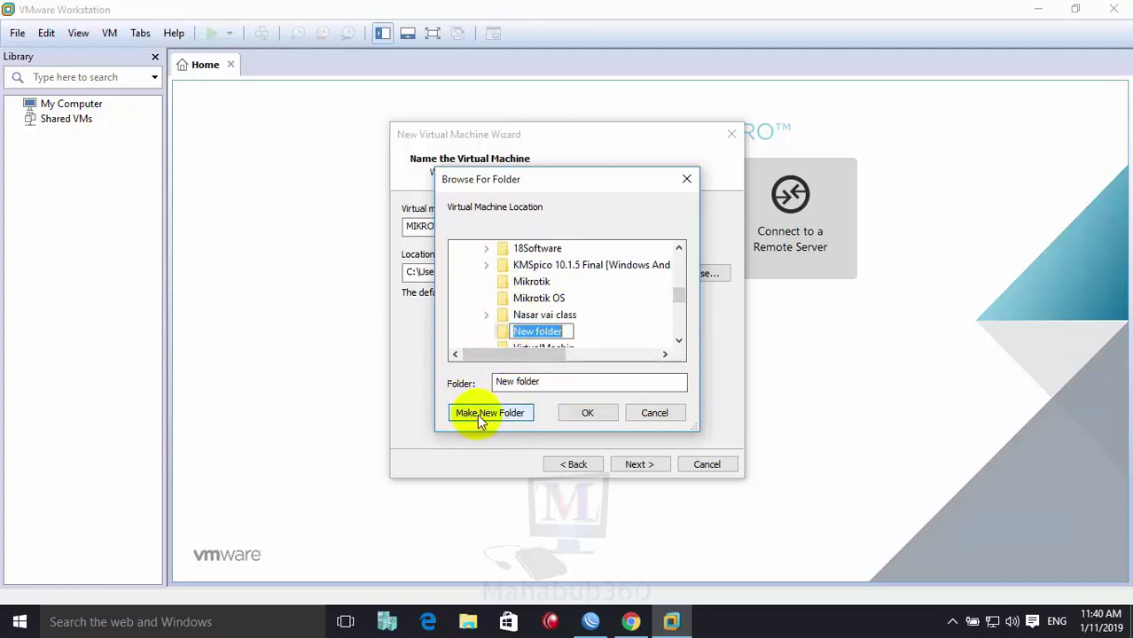
{"action": "type", "text": "Vi"}
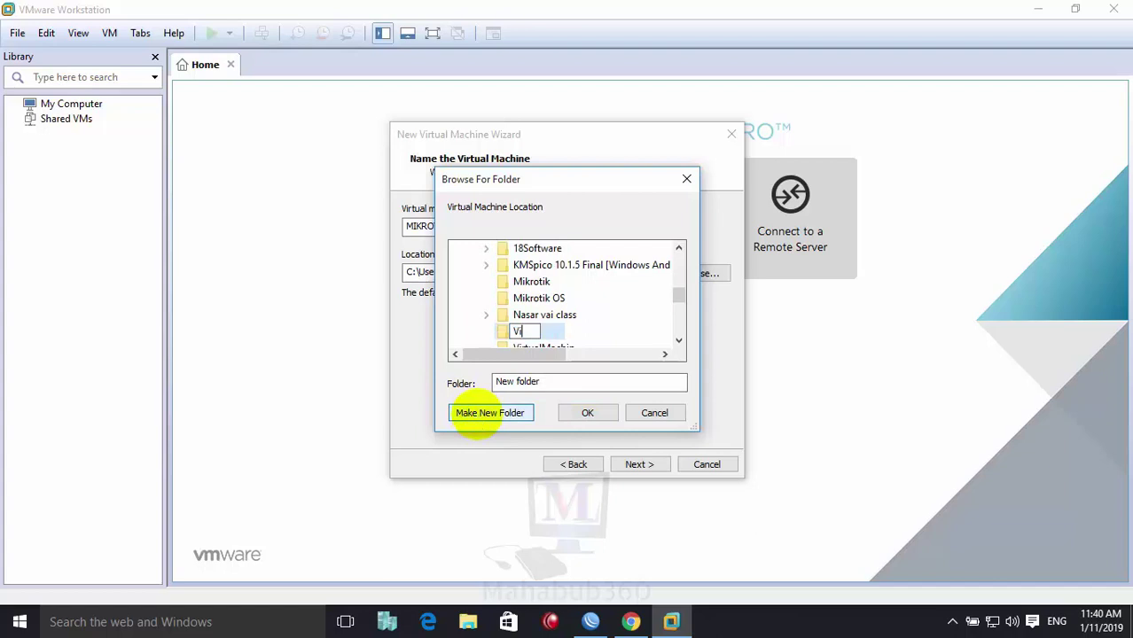
{"action": "type", "text": "rtual"}
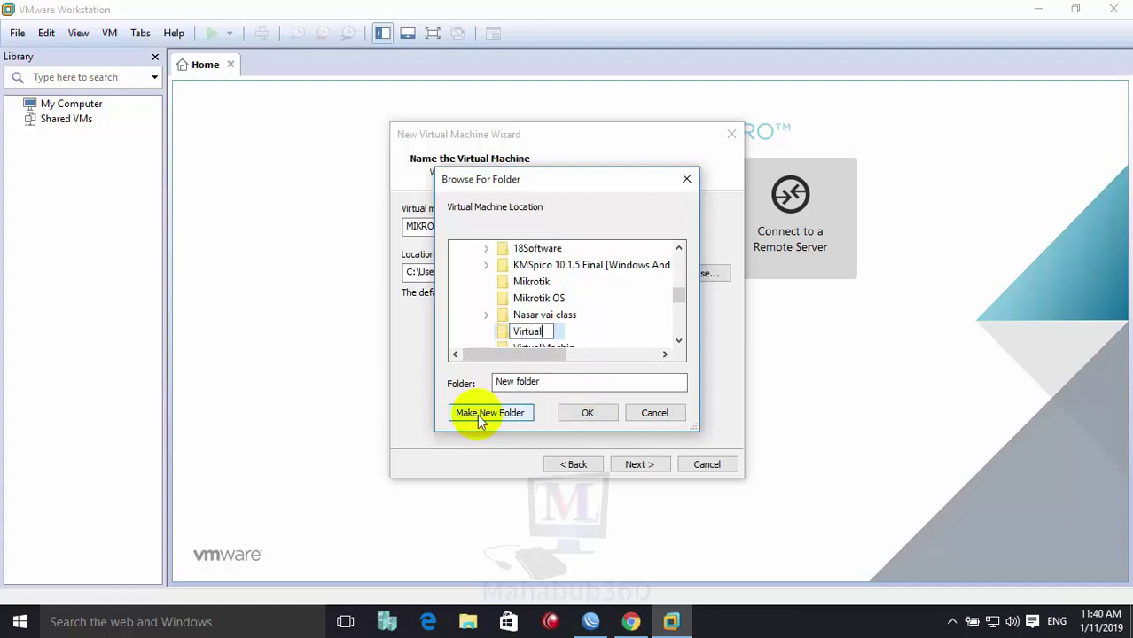
{"action": "type", "text": " Machine VM"}
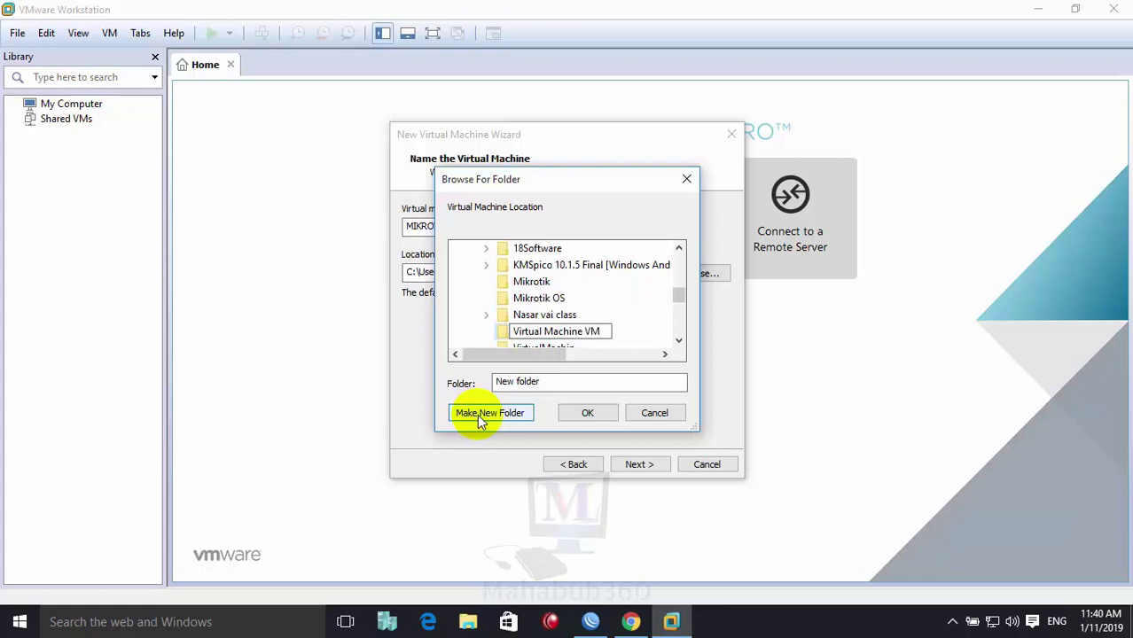
{"action": "key", "text": "Return"}
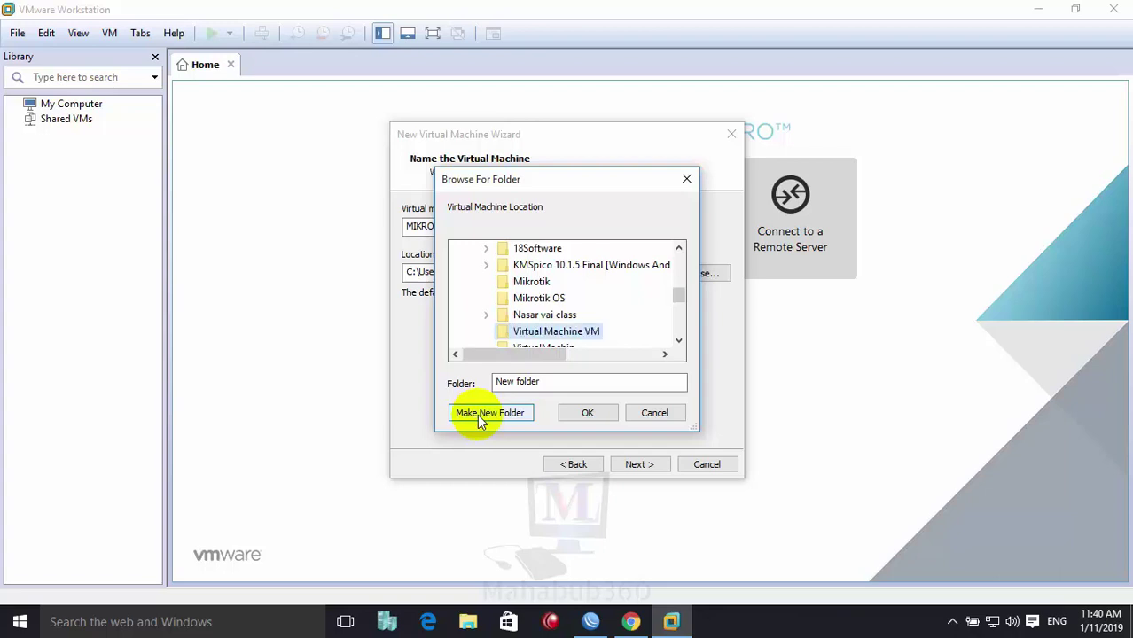
{"action": "key", "text": "Return"}
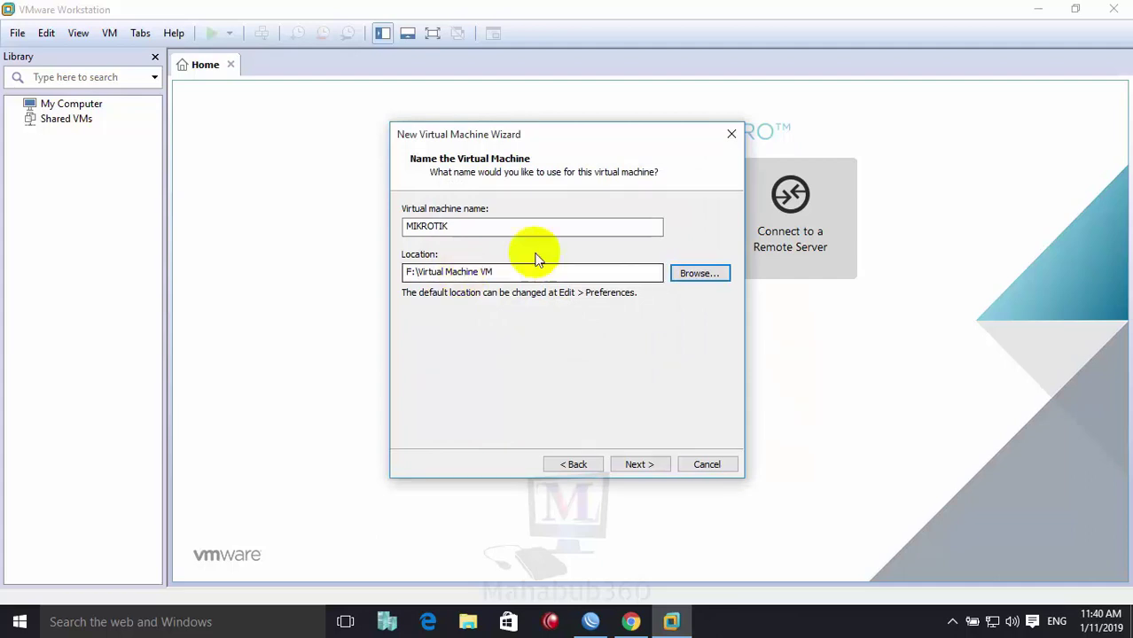
{"action": "left_click", "coordinate": [634, 465]}
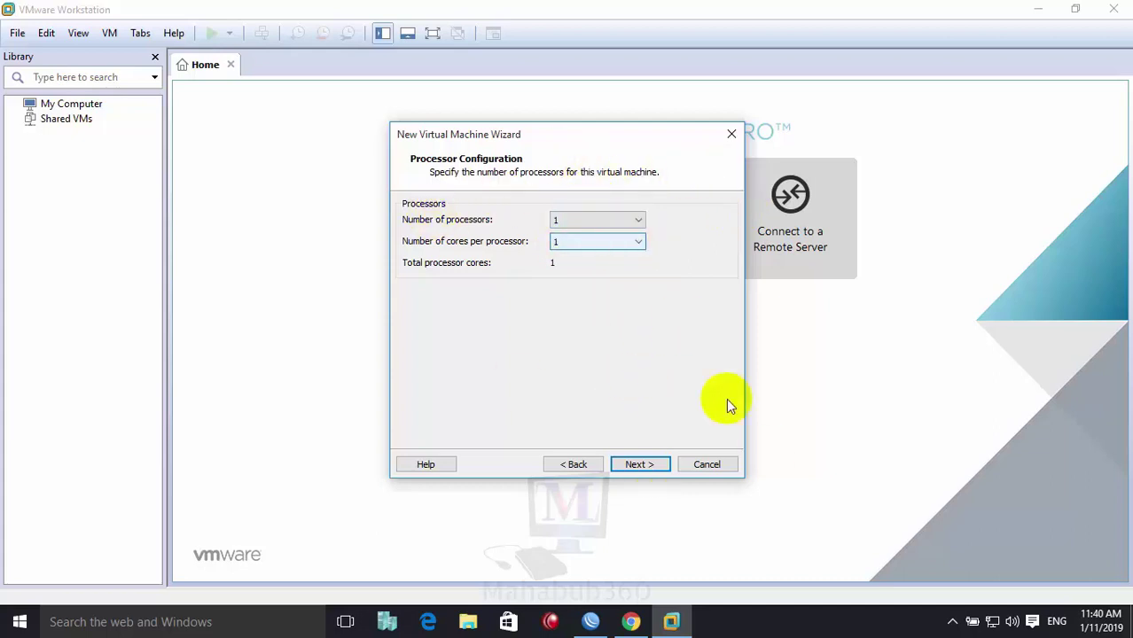
Accept one processor with one core, set the virtual machine's memory to 512 MB and continue to the network type.
{"action": "left_click", "coordinate": [640, 465]}
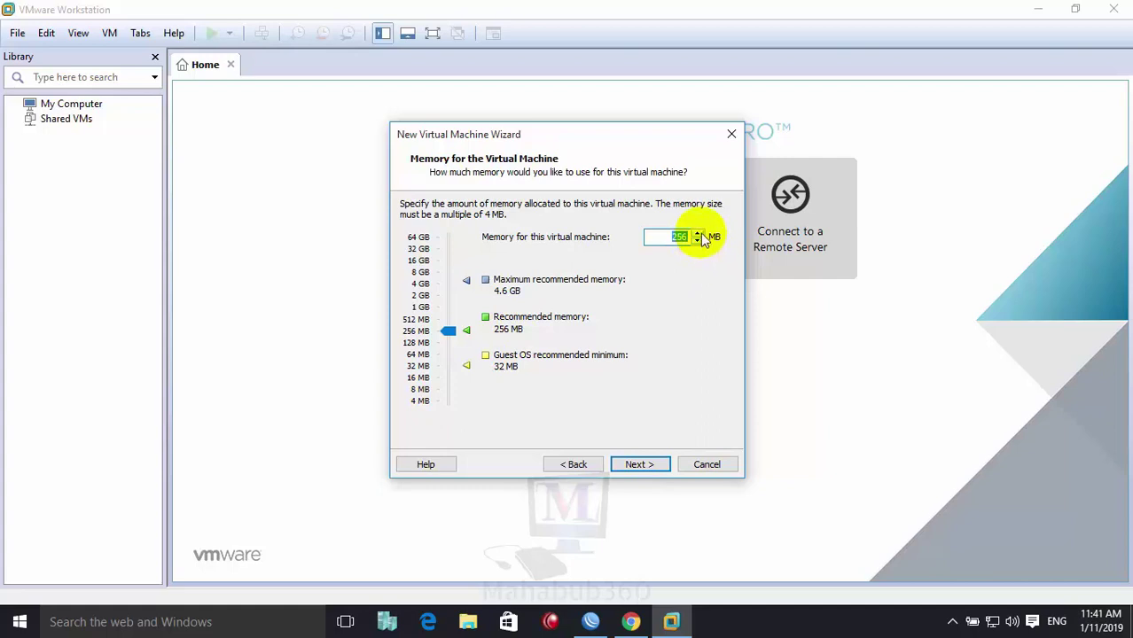
{"action": "left_click", "coordinate": [450, 331]}
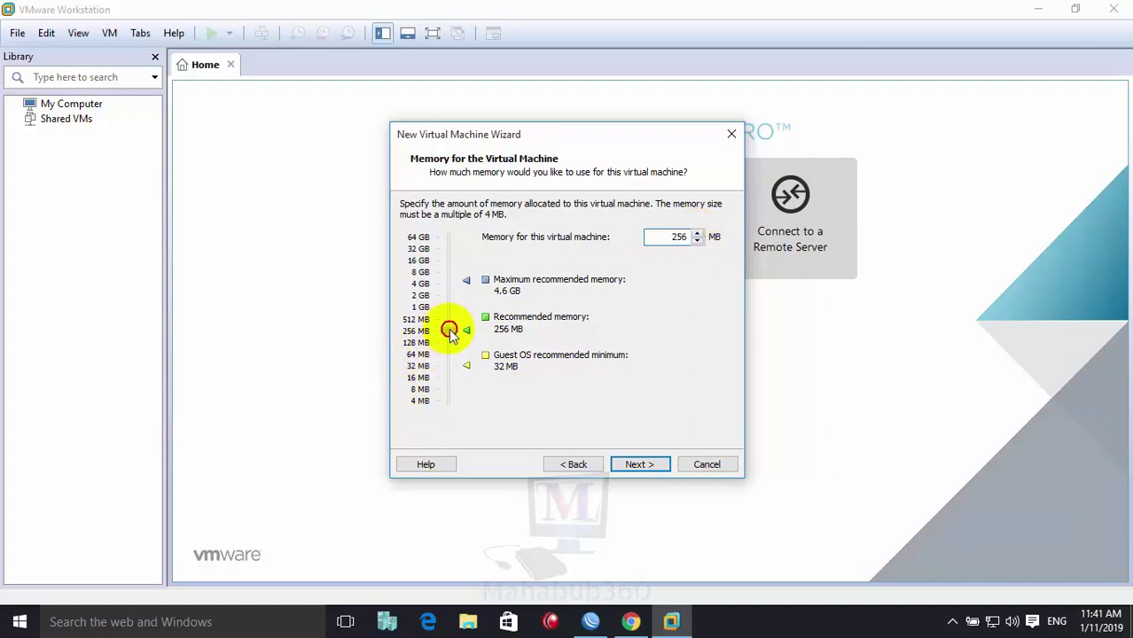
{"action": "left_click_drag", "start_coordinate": [449, 326], "coordinate": [449, 319]}
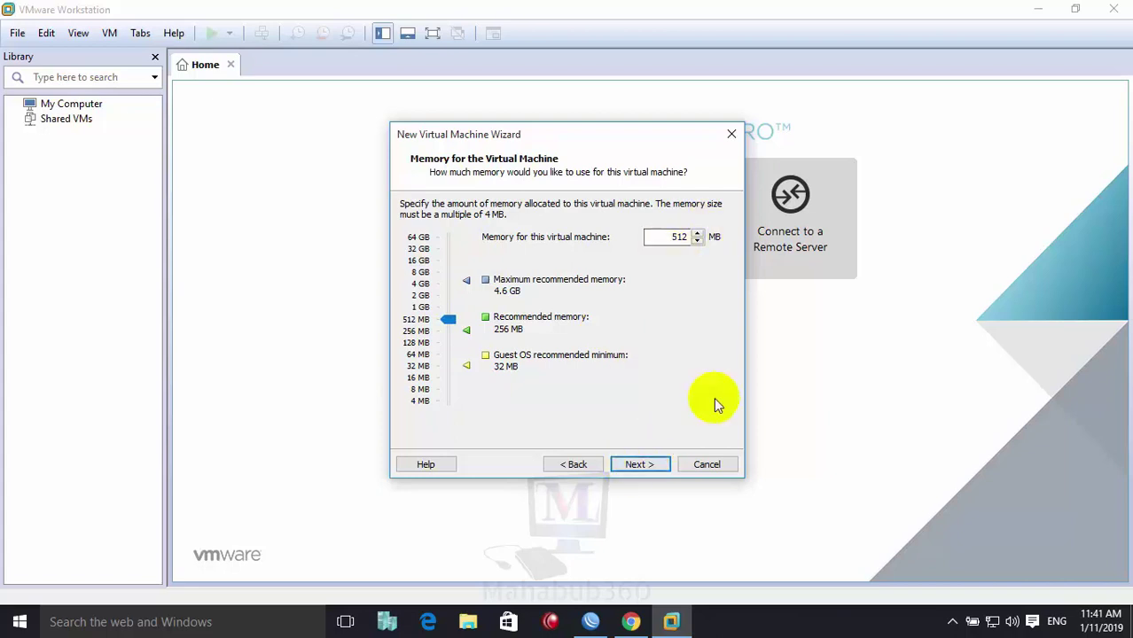
{"action": "left_click", "coordinate": [642, 464]}
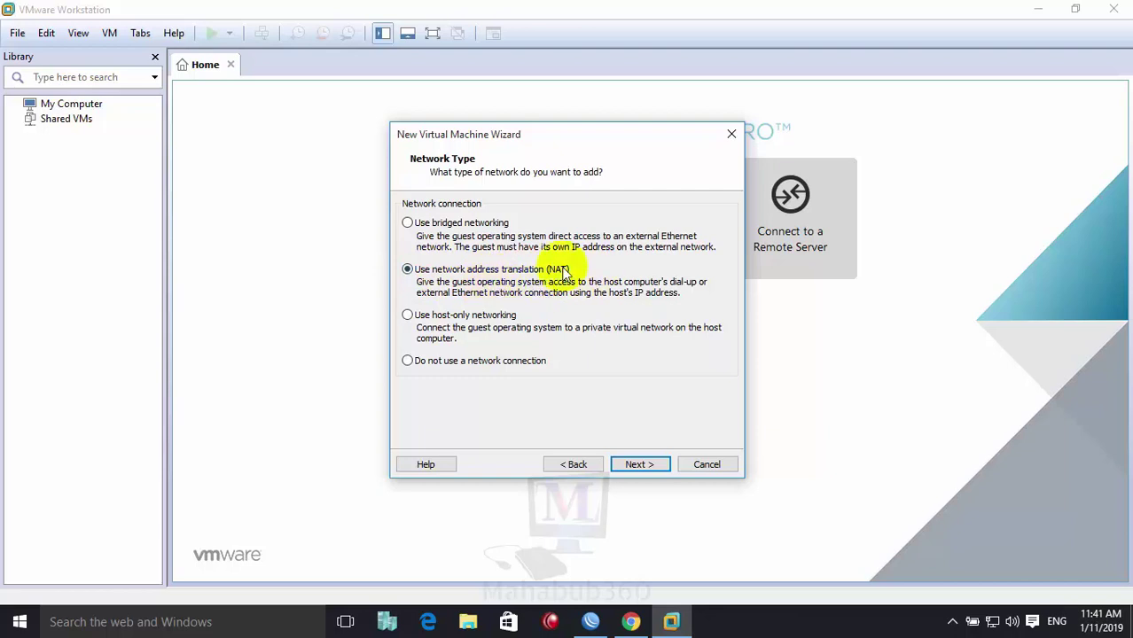
Choose bridged networking for the virtual machine and accept the BusLogic SCSI controller.
{"action": "left_click", "coordinate": [407, 223]}
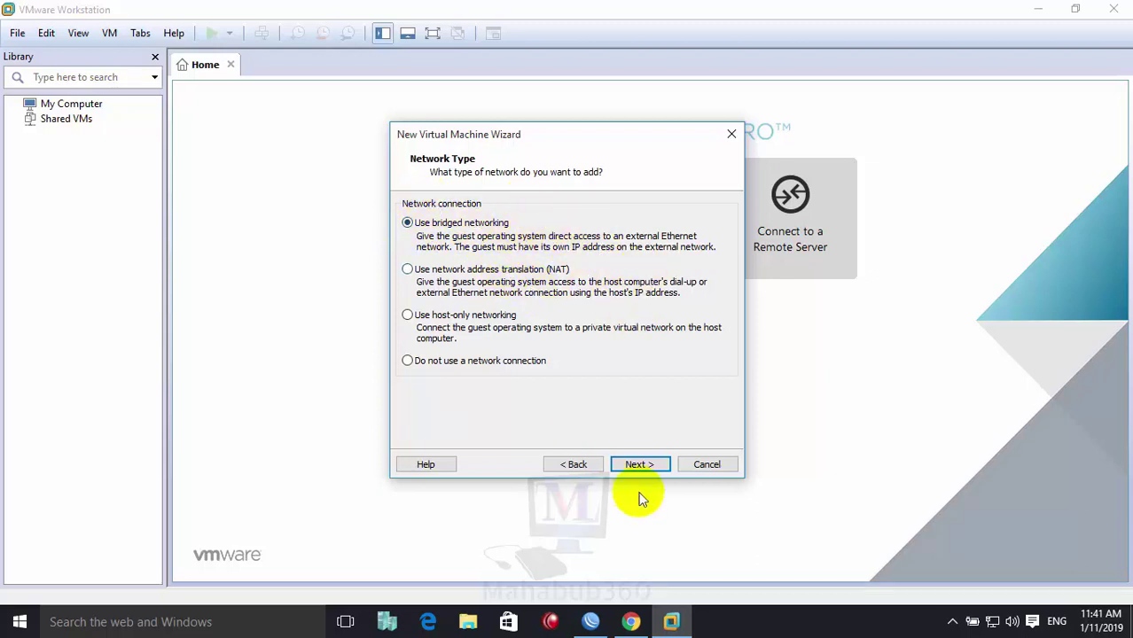
{"action": "left_click", "coordinate": [640, 465]}
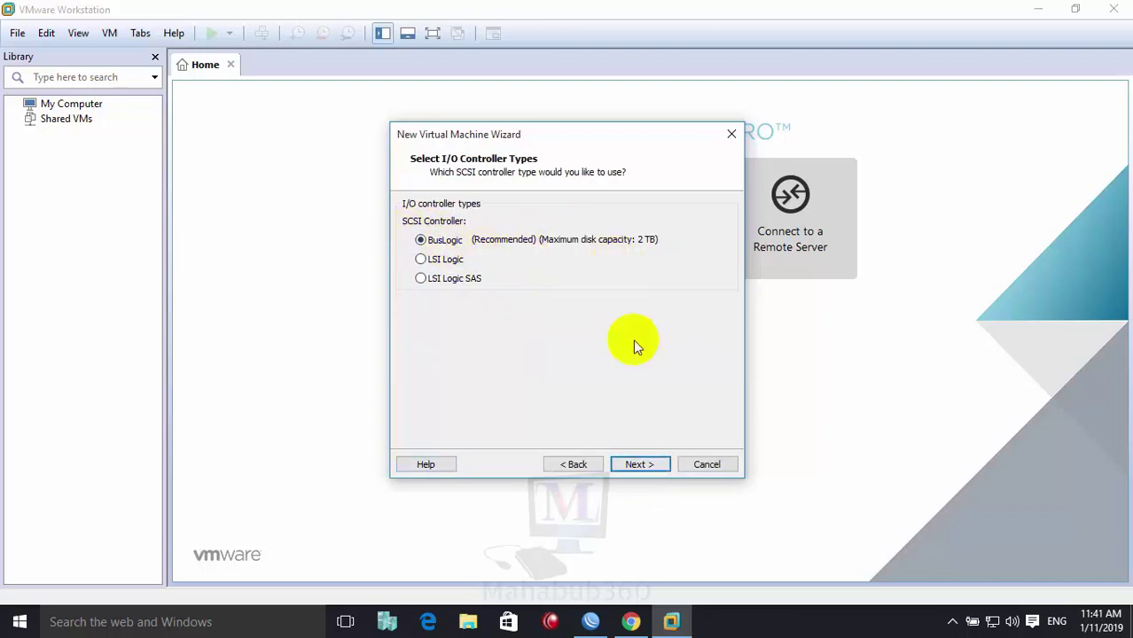
{"action": "left_click", "coordinate": [645, 464]}
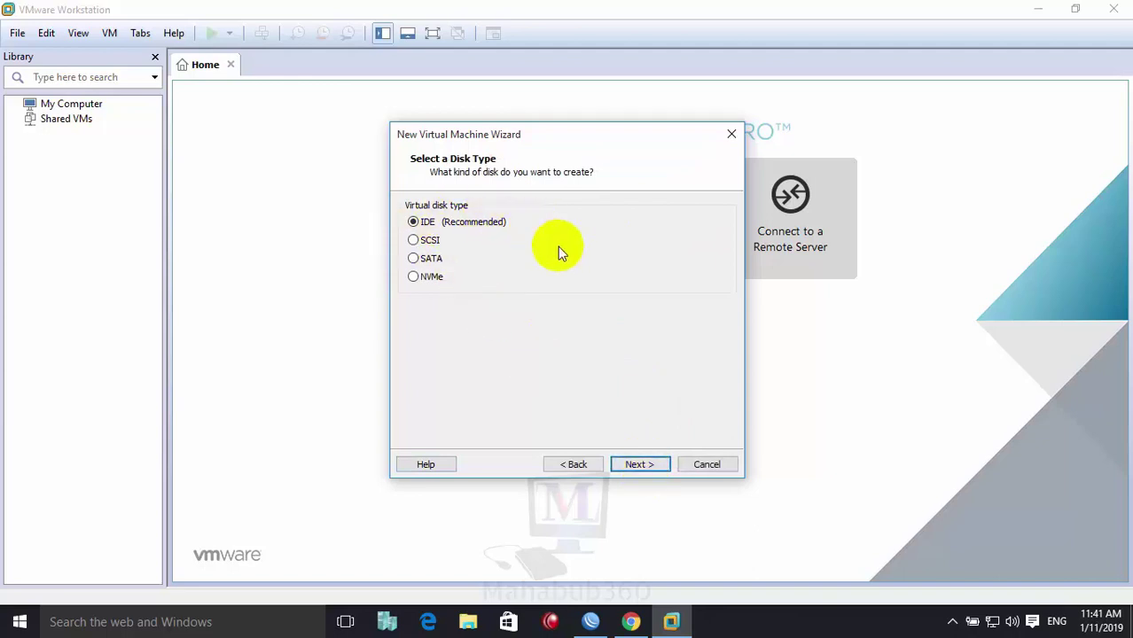
Configure a new 8 GB IDE virtual disk stored as a single file and continue to the disk file settings.
{"action": "left_click", "coordinate": [640, 466]}
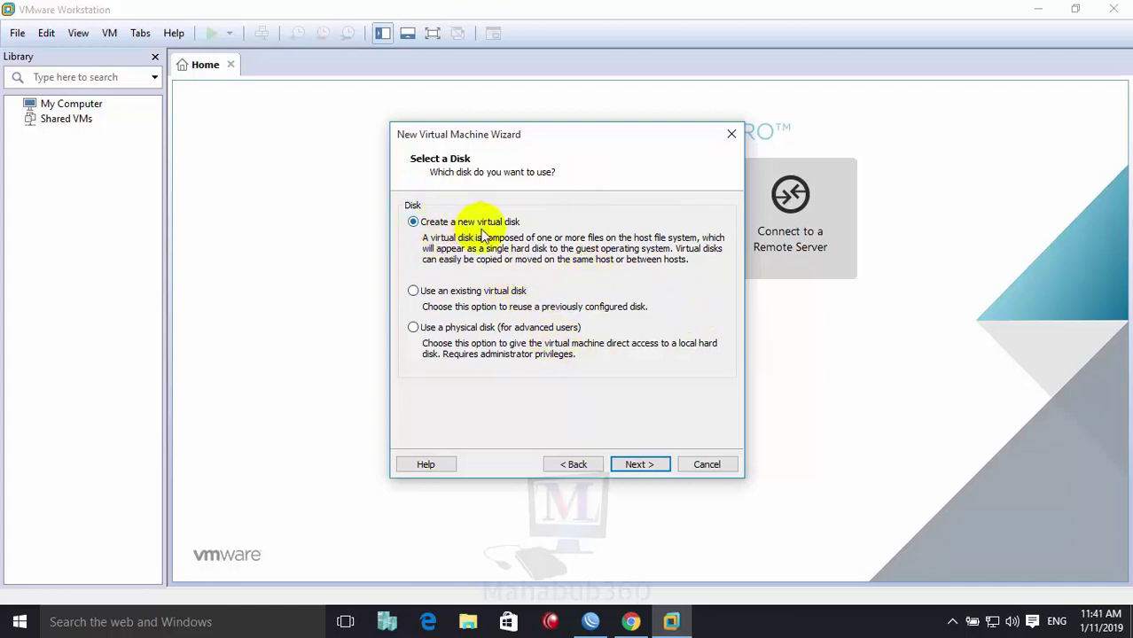
{"action": "left_click", "coordinate": [638, 465]}
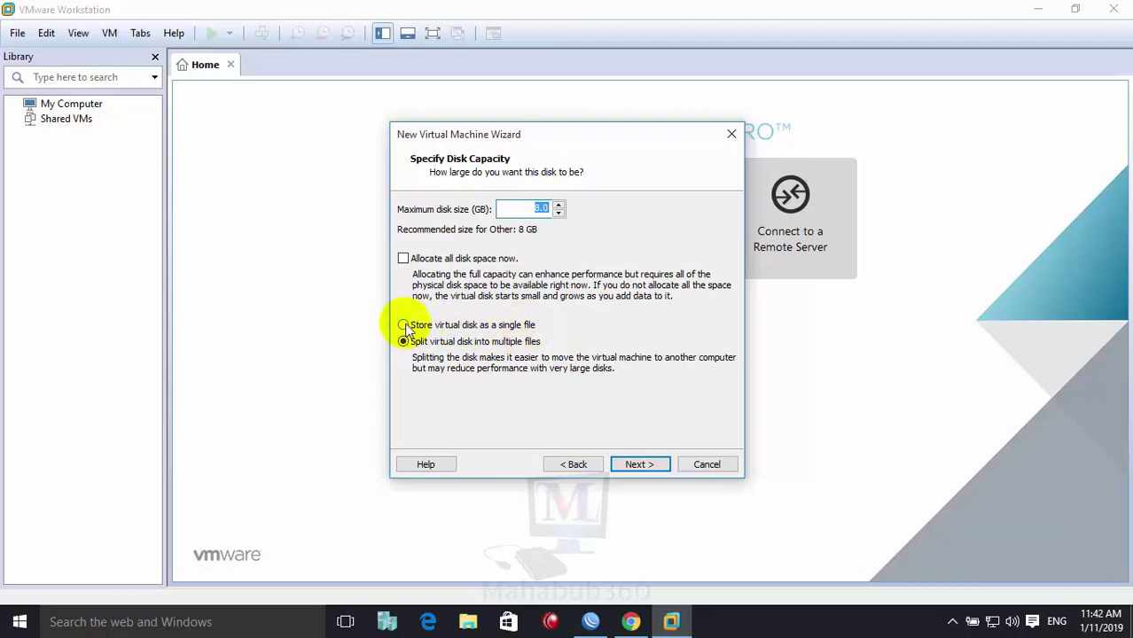
{"action": "left_click", "coordinate": [439, 334]}
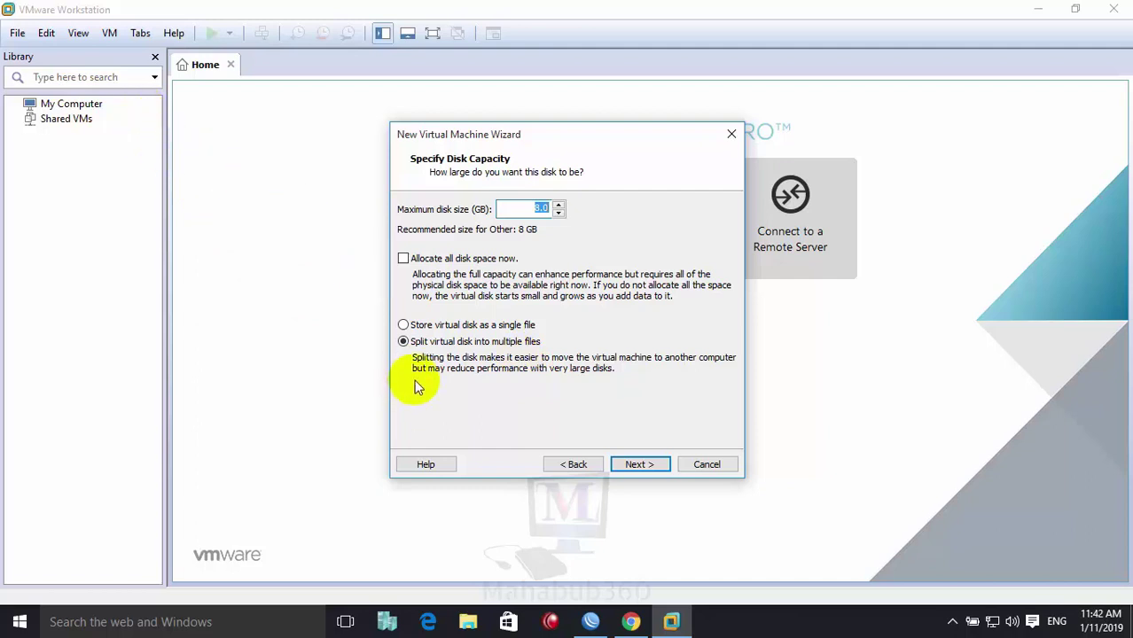
{"action": "left_click", "coordinate": [404, 325]}
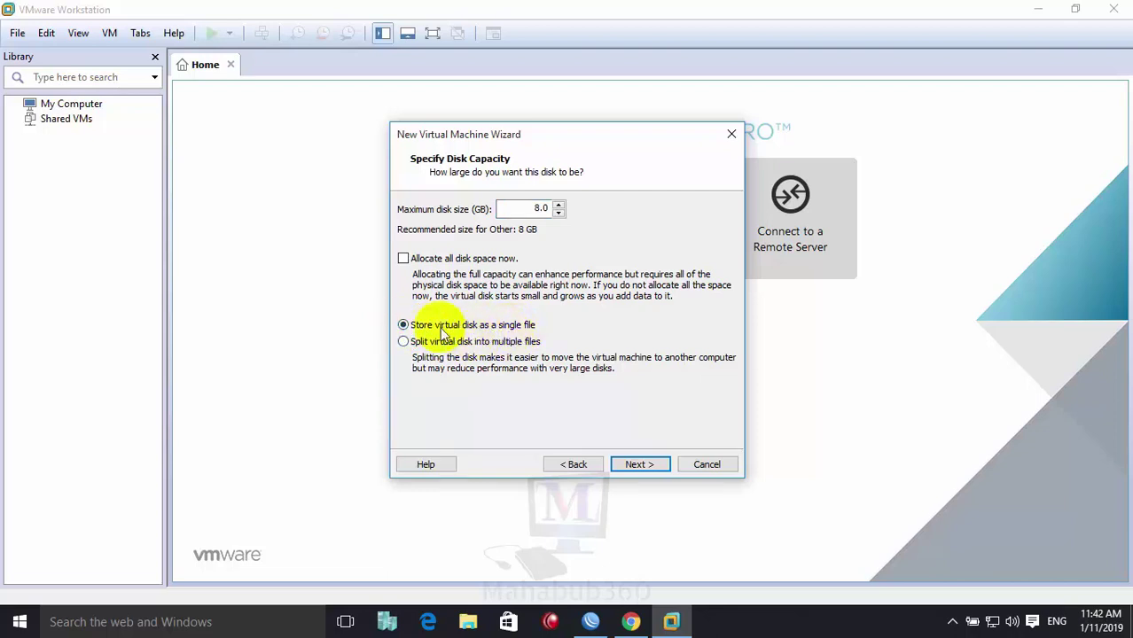
{"action": "left_click", "coordinate": [650, 467]}
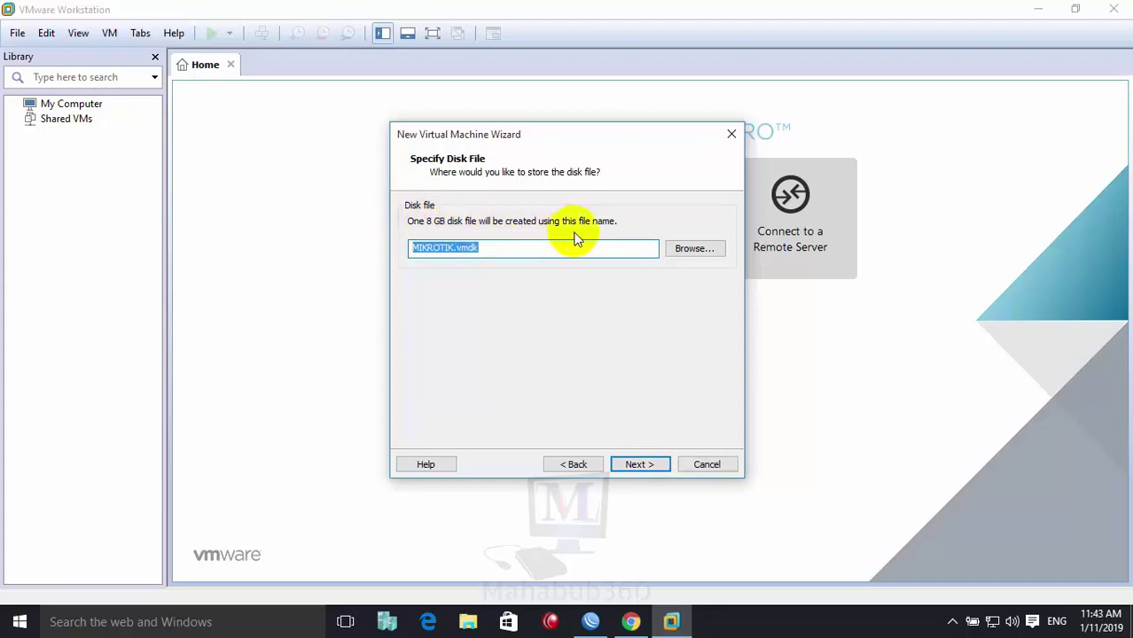
Accept MIKROTIK.vmdk as the disk file name and continue to the summary of the virtual machine's settings.
{"action": "left_click", "coordinate": [411, 250]}
{"action": "left_click_drag", "start_coordinate": [410, 252], "coordinate": [488, 246]}
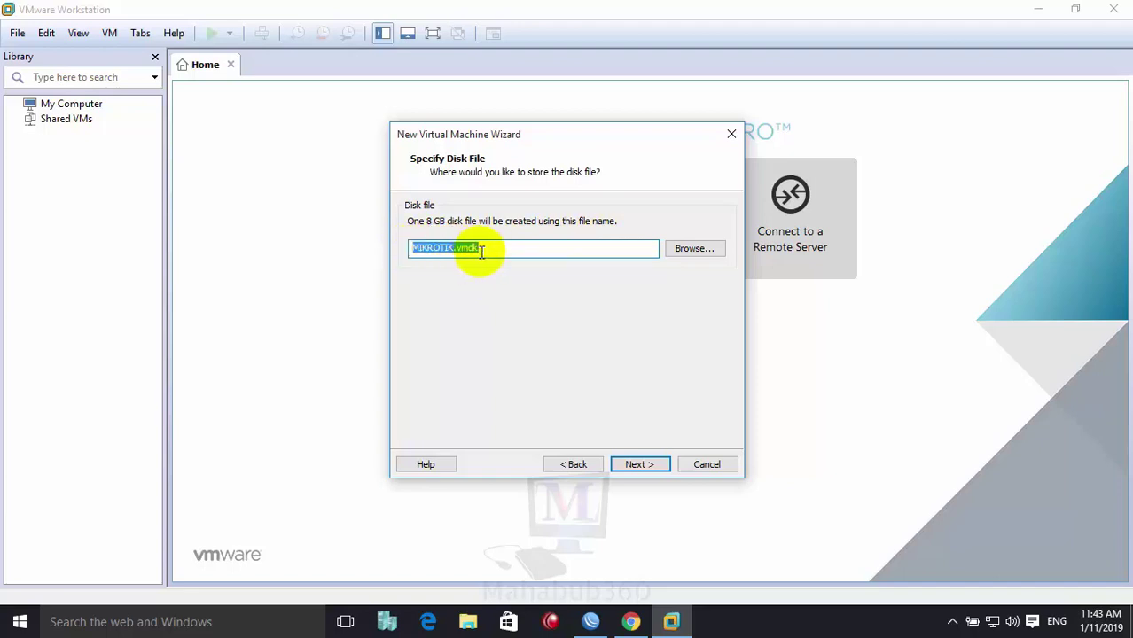
{"action": "left_click_drag", "start_coordinate": [498, 249], "coordinate": [329, 248]}
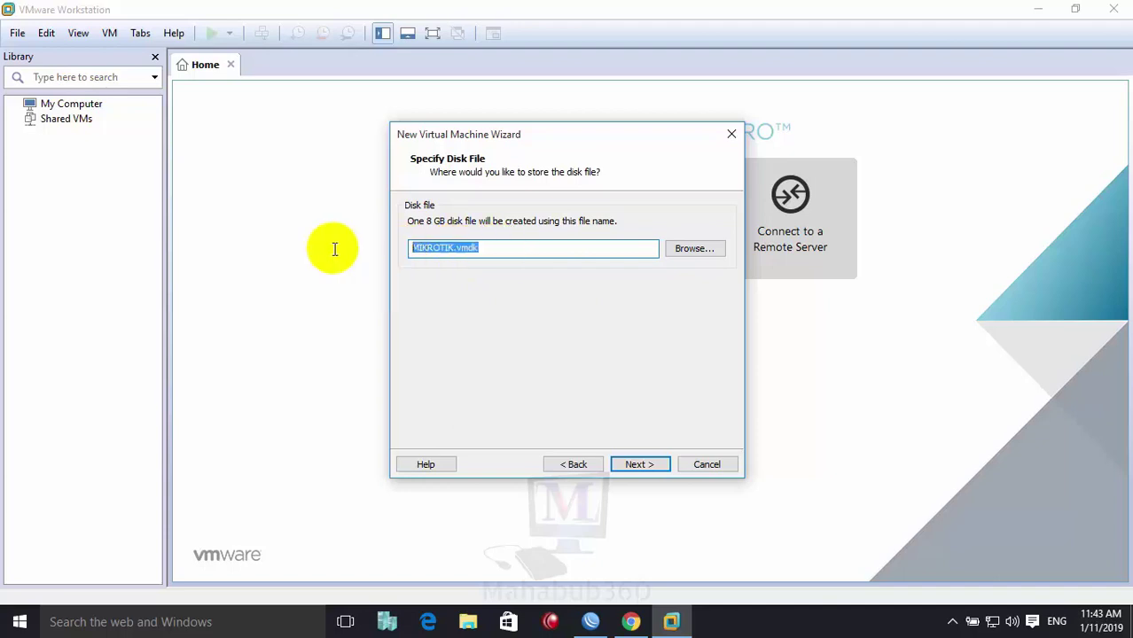
{"action": "left_click", "coordinate": [633, 465]}
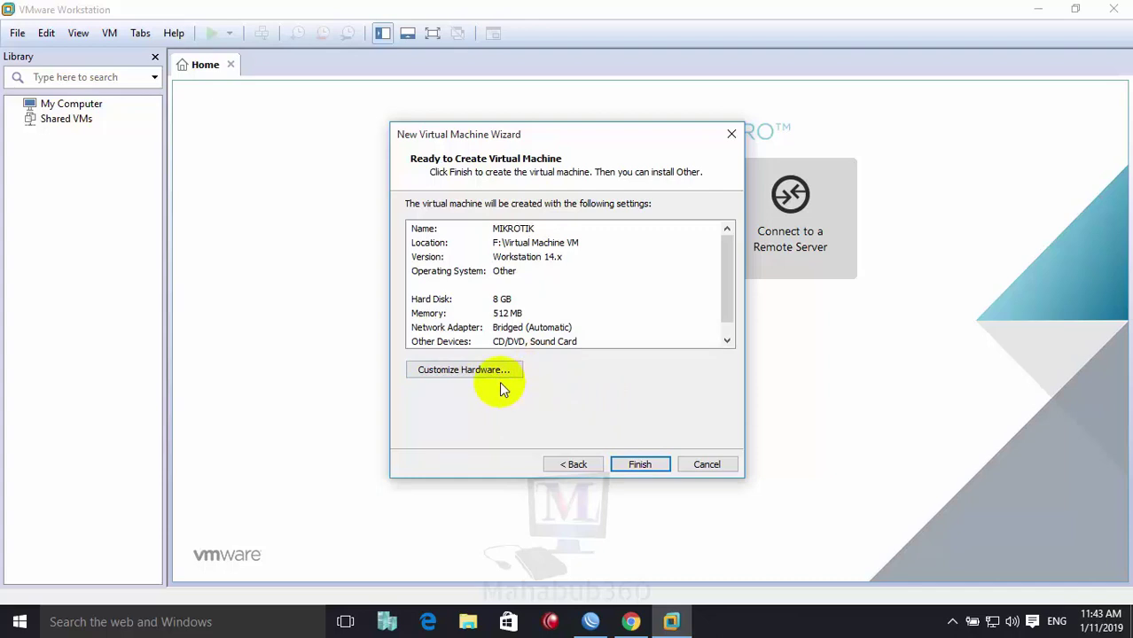
Examine the settings summary, then open the hardware customization and review the memory, processor, sound card and network adapter settings.
{"action": "left_click", "coordinate": [727, 339]}
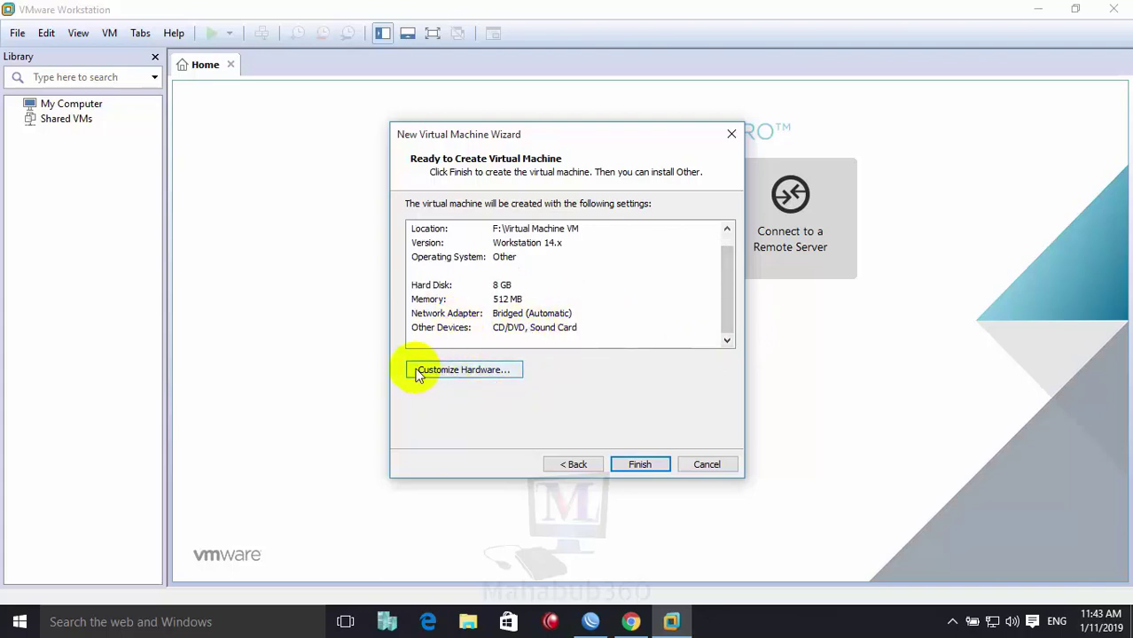
{"action": "left_click", "coordinate": [459, 373]}
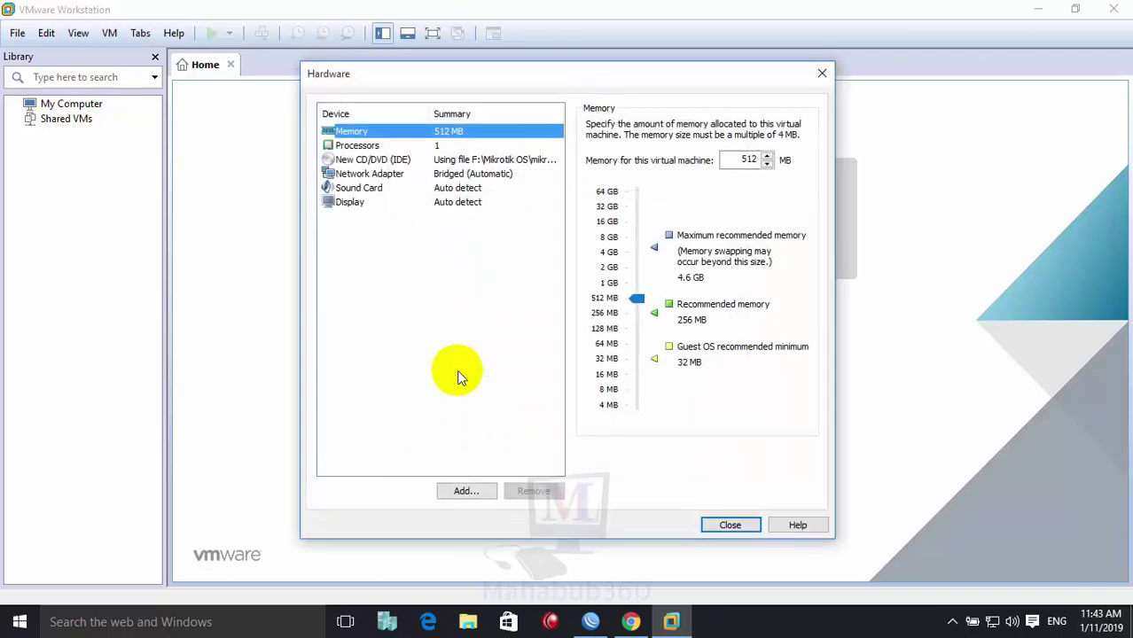
{"action": "left_click", "coordinate": [373, 174]}
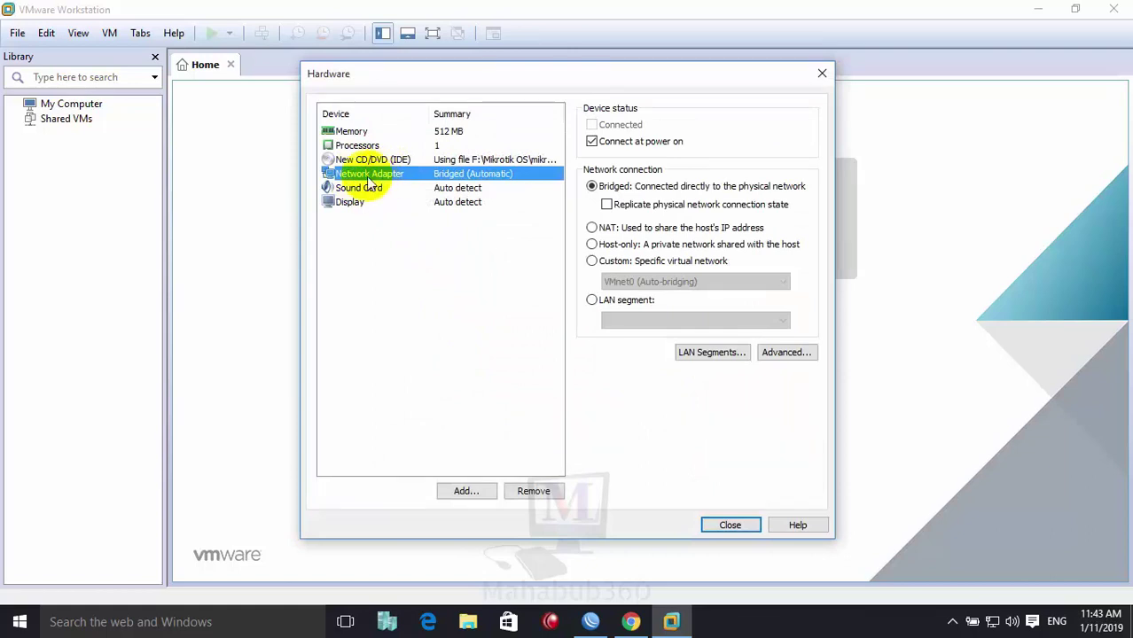
{"action": "left_click", "coordinate": [352, 132]}
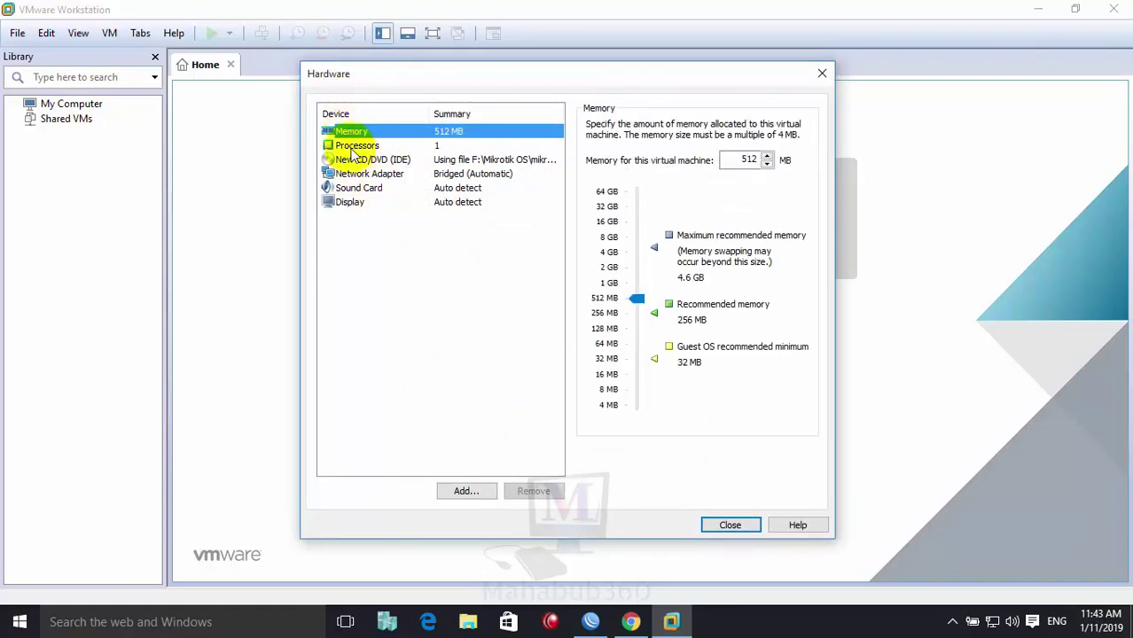
{"action": "left_click", "coordinate": [357, 146]}
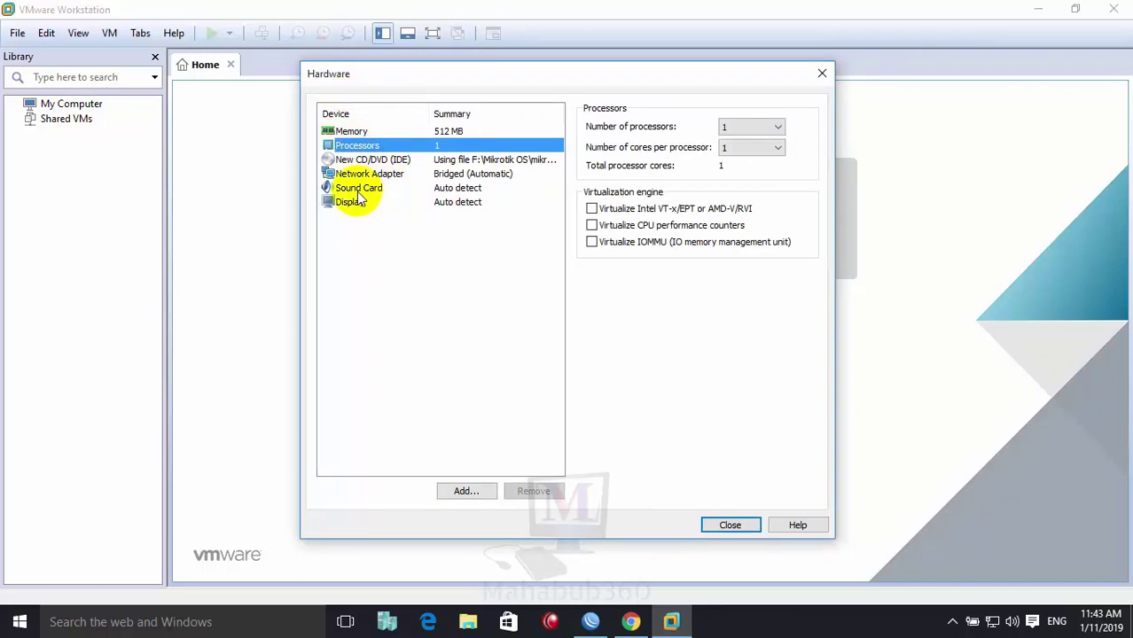
{"action": "left_click", "coordinate": [354, 189]}
{"action": "left_click", "coordinate": [366, 176]}
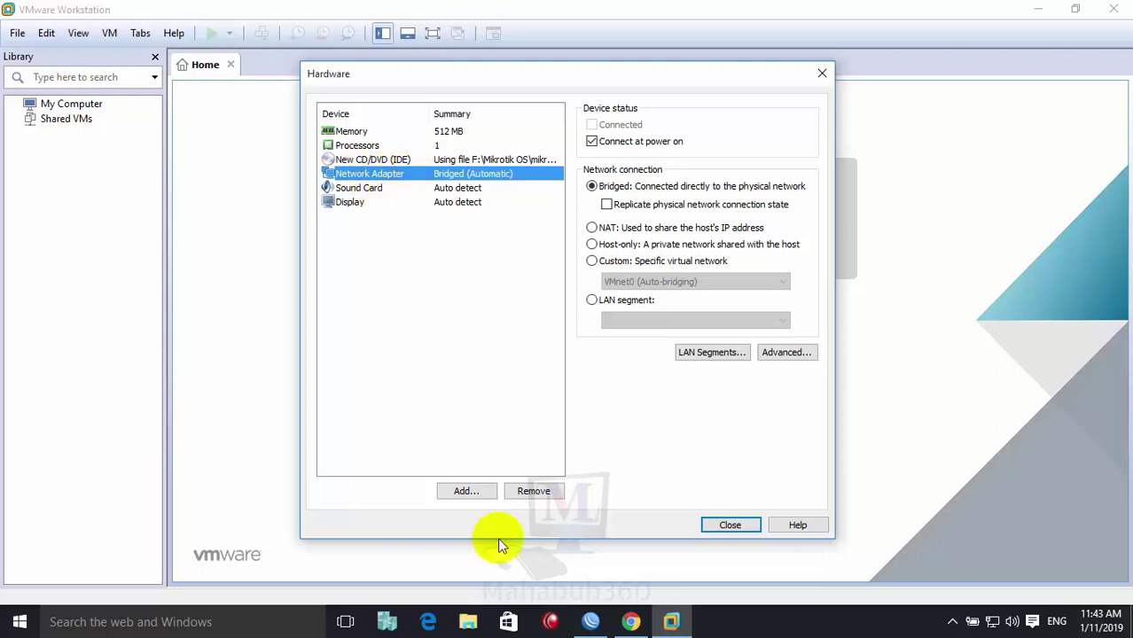
Add a second network adapter to the virtual machine's hardware and finish creating the MIKROTIK virtual machine.
{"action": "left_click", "coordinate": [468, 493]}
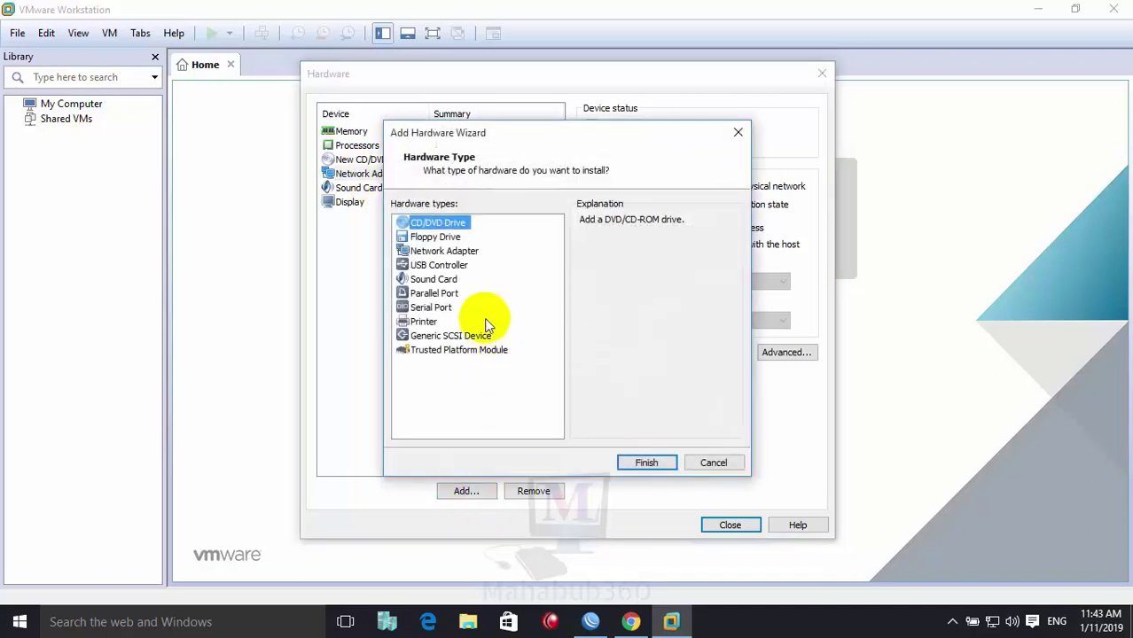
{"action": "left_click", "coordinate": [470, 252]}
{"action": "left_click", "coordinate": [645, 463]}
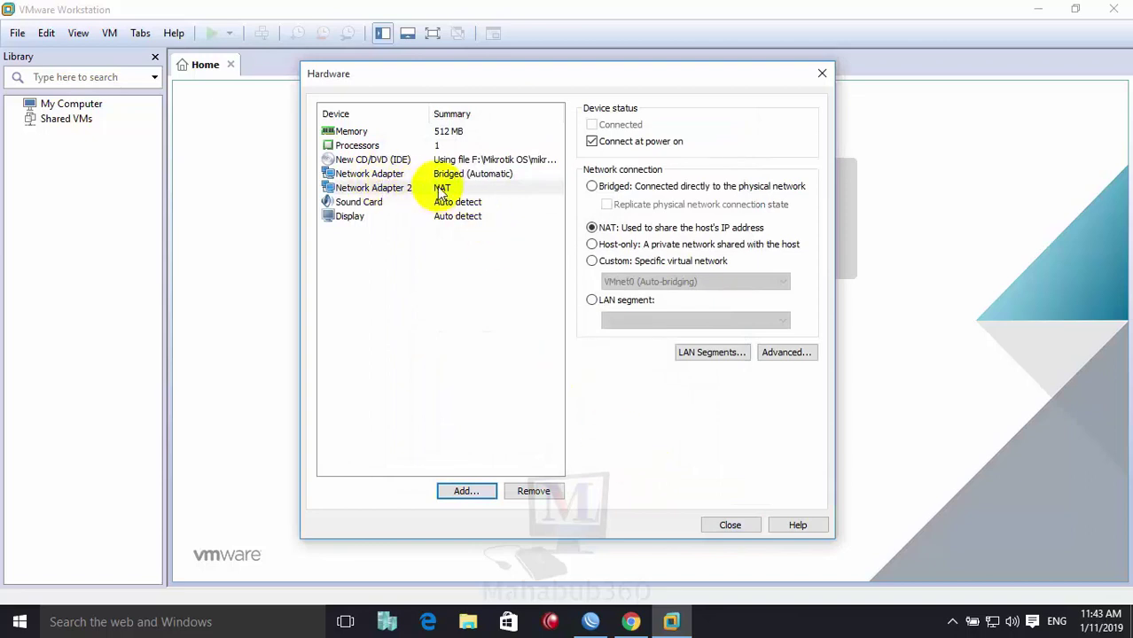
{"action": "left_click", "coordinate": [730, 526]}
{"action": "left_click", "coordinate": [650, 466]}
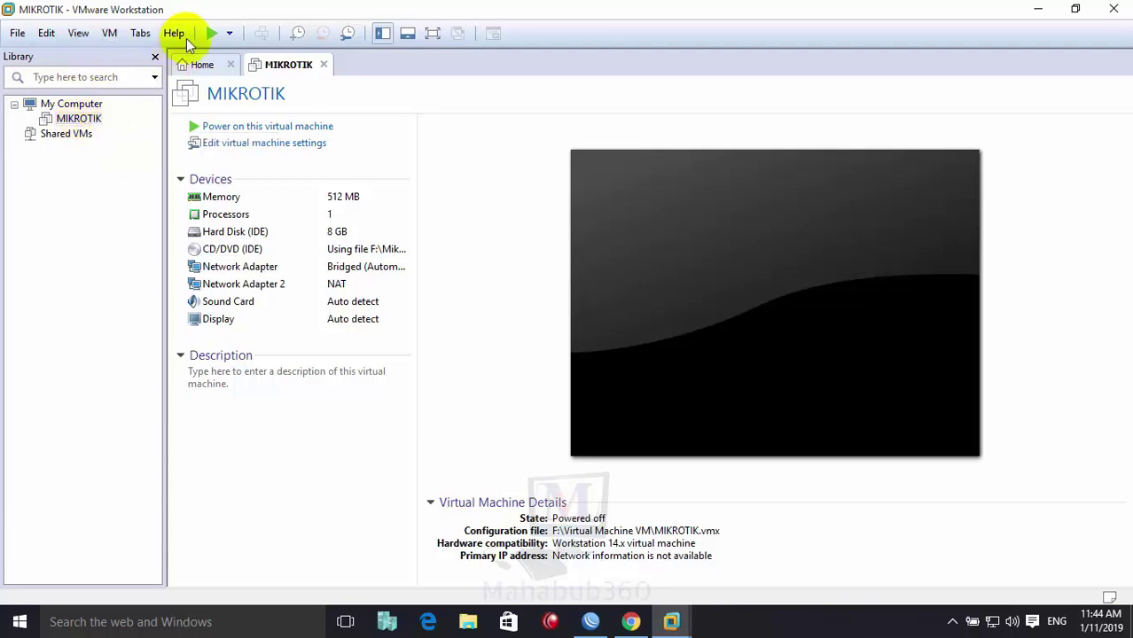
Power on the MIKROTIK virtual machine and show its RouterOS installer in full screen.
{"action": "left_click", "coordinate": [230, 33]}
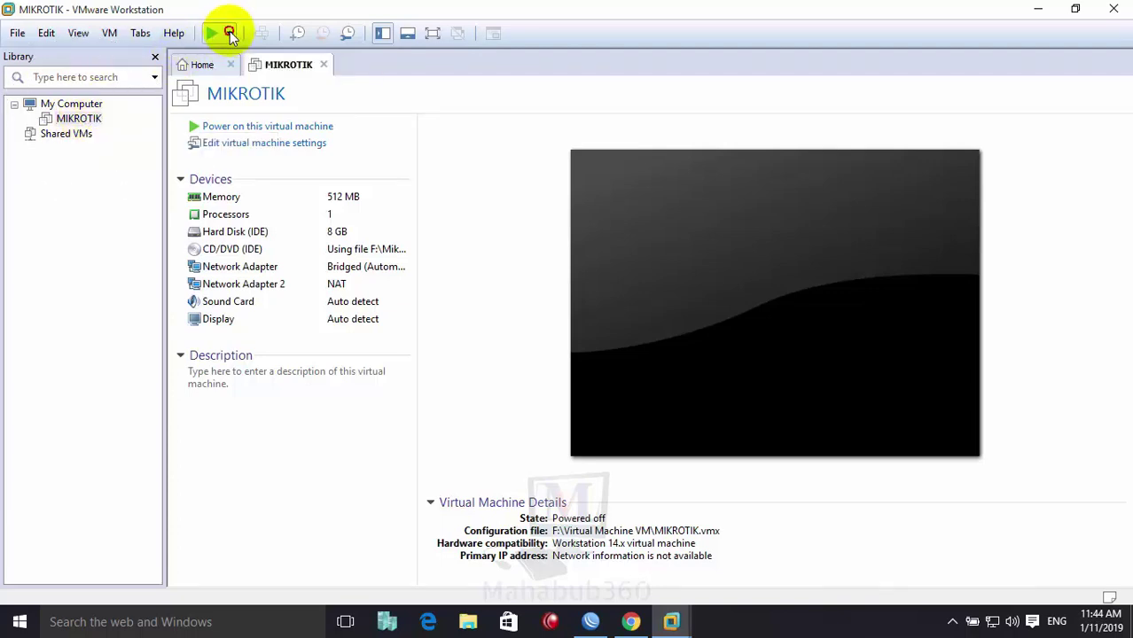
{"action": "right_click", "coordinate": [84, 121]}
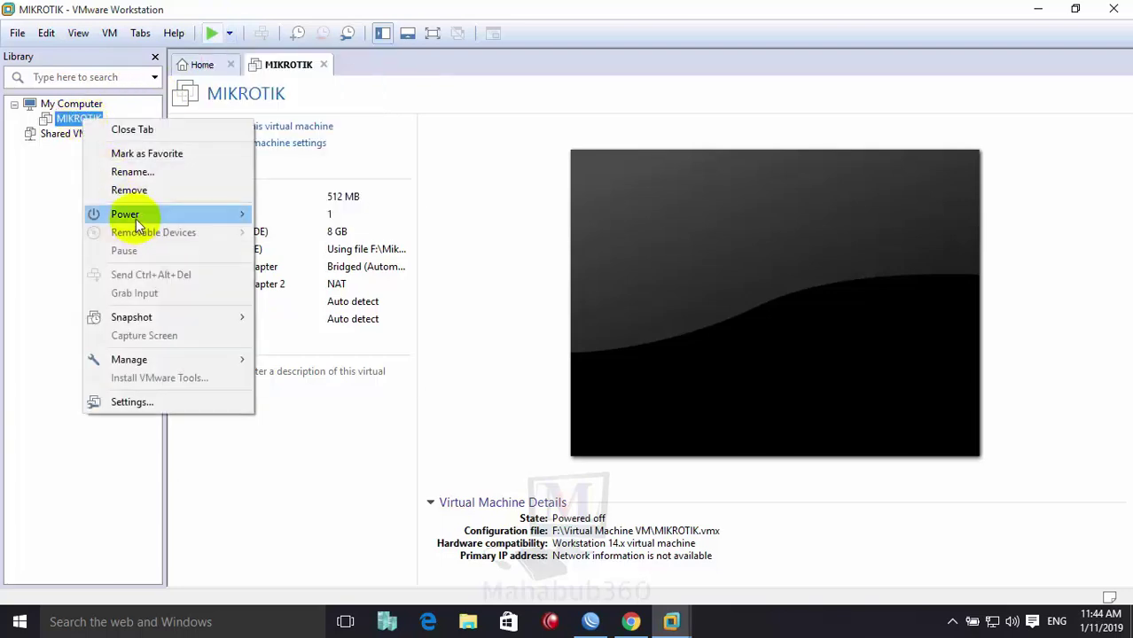
{"action": "mouse_move", "coordinate": [133, 218]}
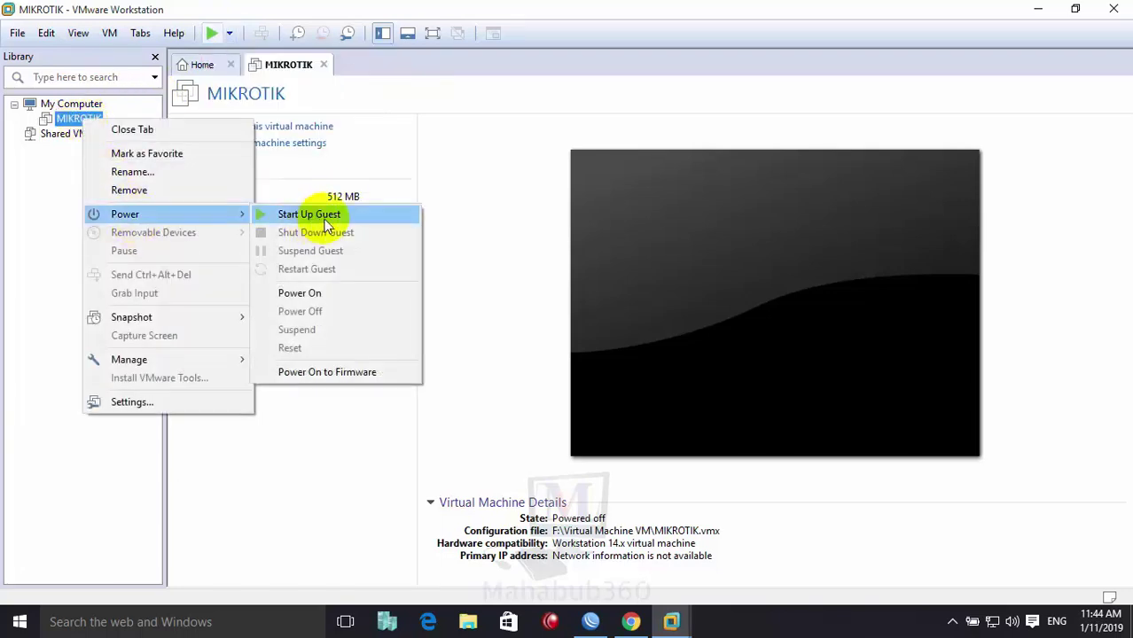
{"action": "left_click", "coordinate": [303, 293]}
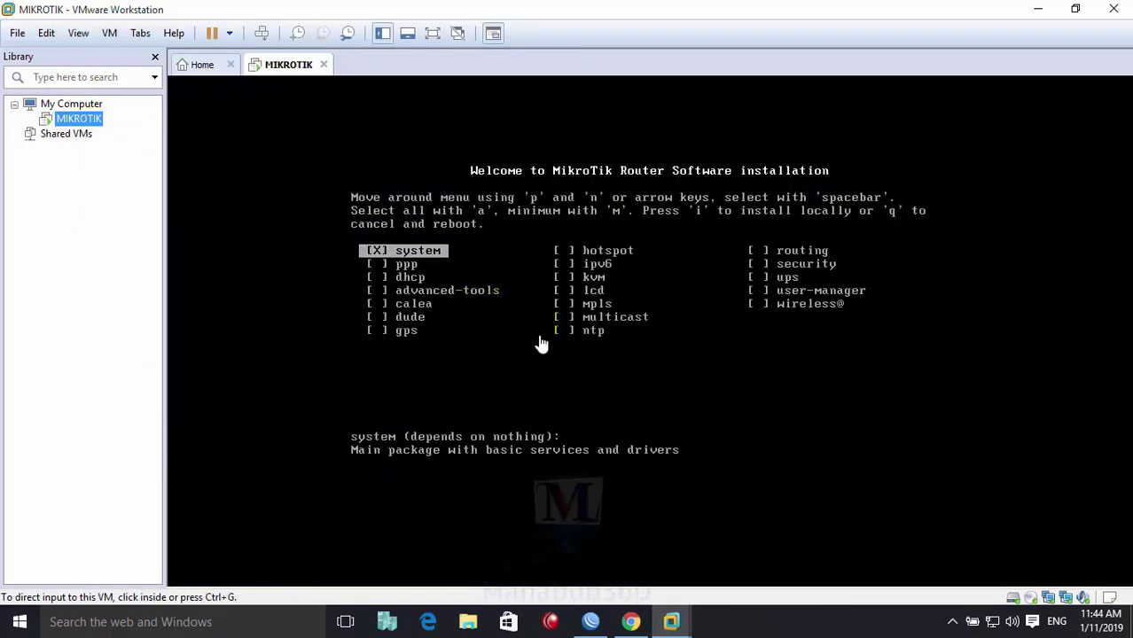
{"action": "left_click", "coordinate": [431, 34]}
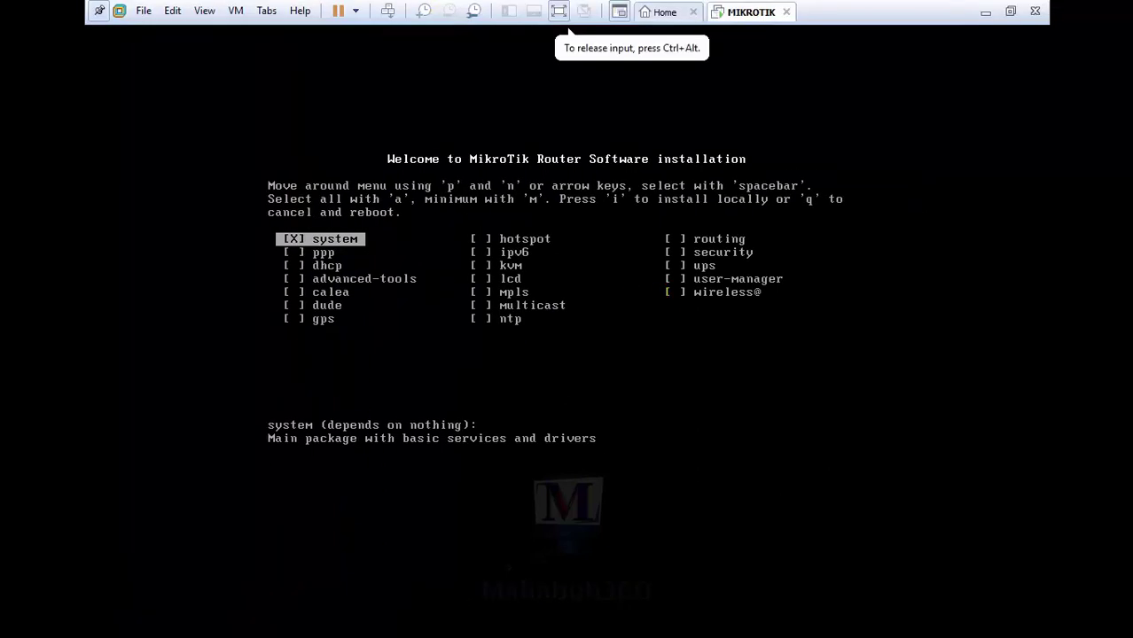
{"action": "key", "text": "ctrl+alt"}
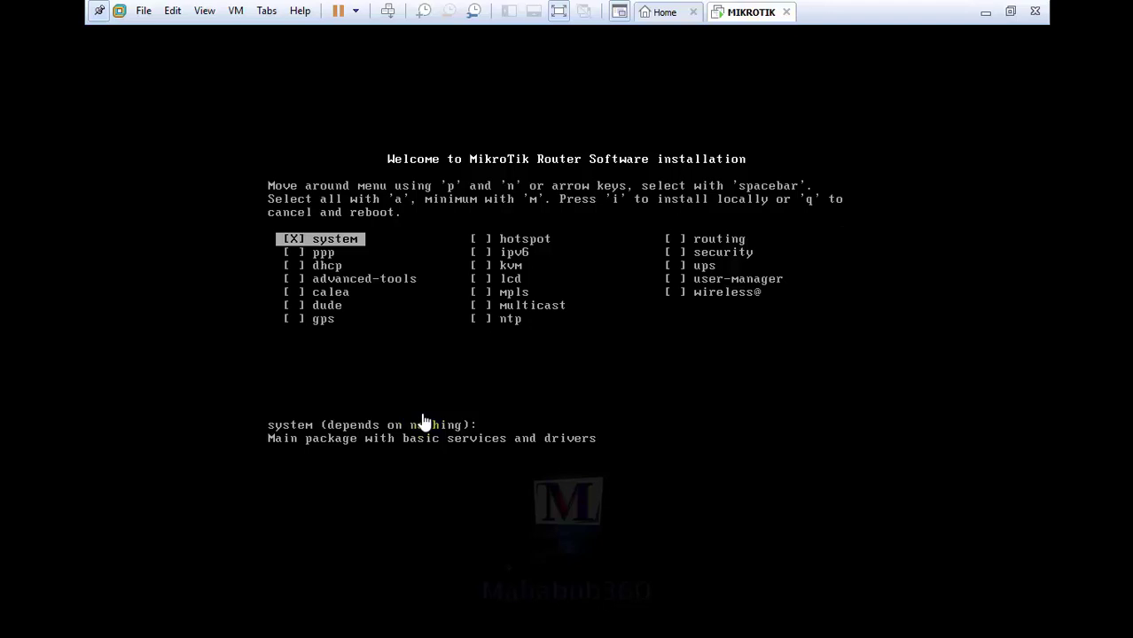
Examine the installer's descriptions of the first-column packages, from ppp down to gps.
{"action": "left_click", "coordinate": [471, 318]}
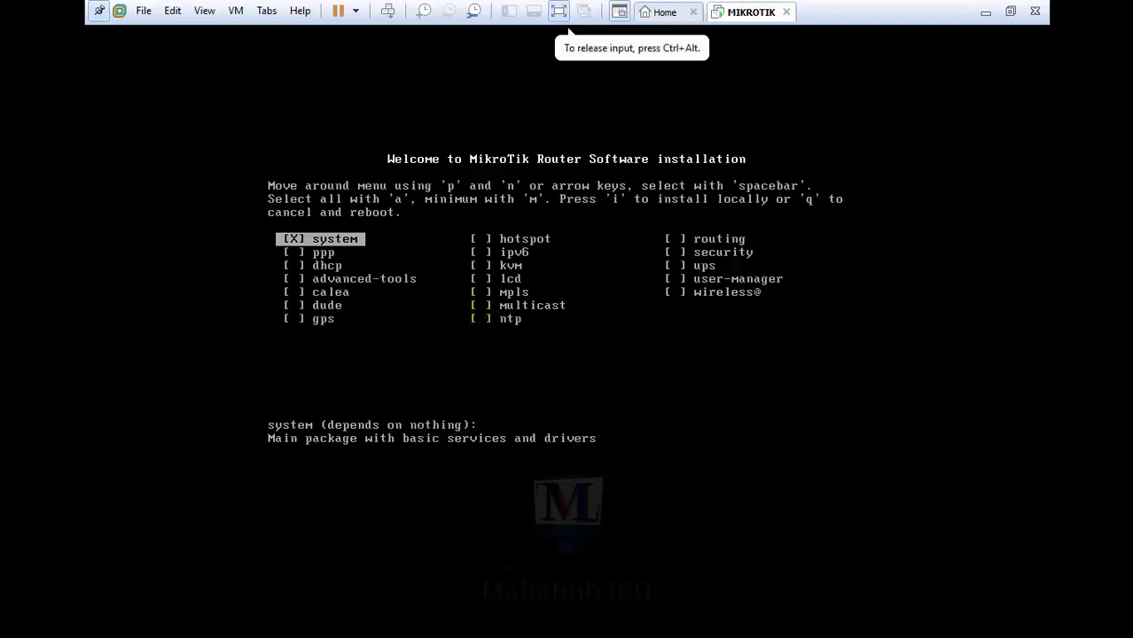
{"action": "key", "text": "Down"}
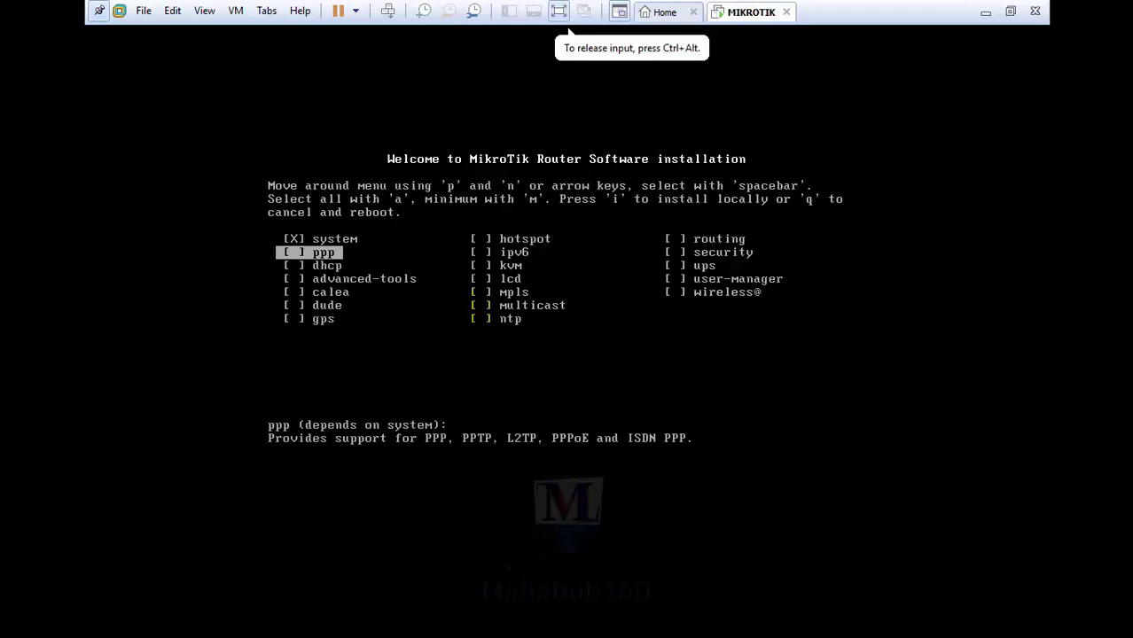
{"action": "key", "text": "Down"}
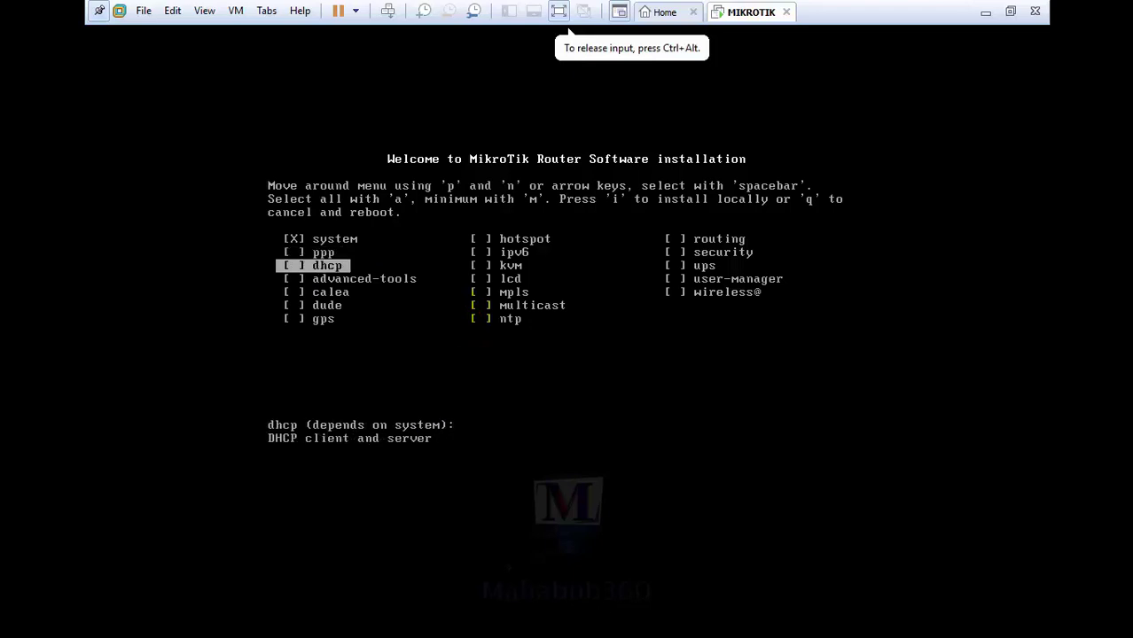
{"action": "key", "text": "Down"}
{"action": "key", "text": "Down"}
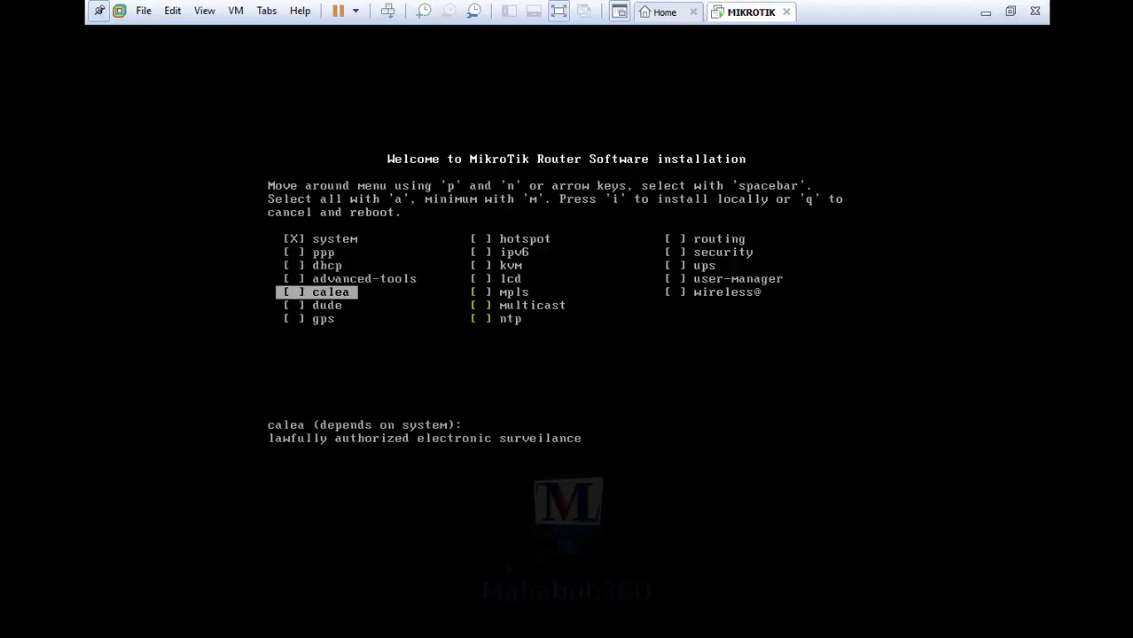
{"action": "key", "text": "Down"}
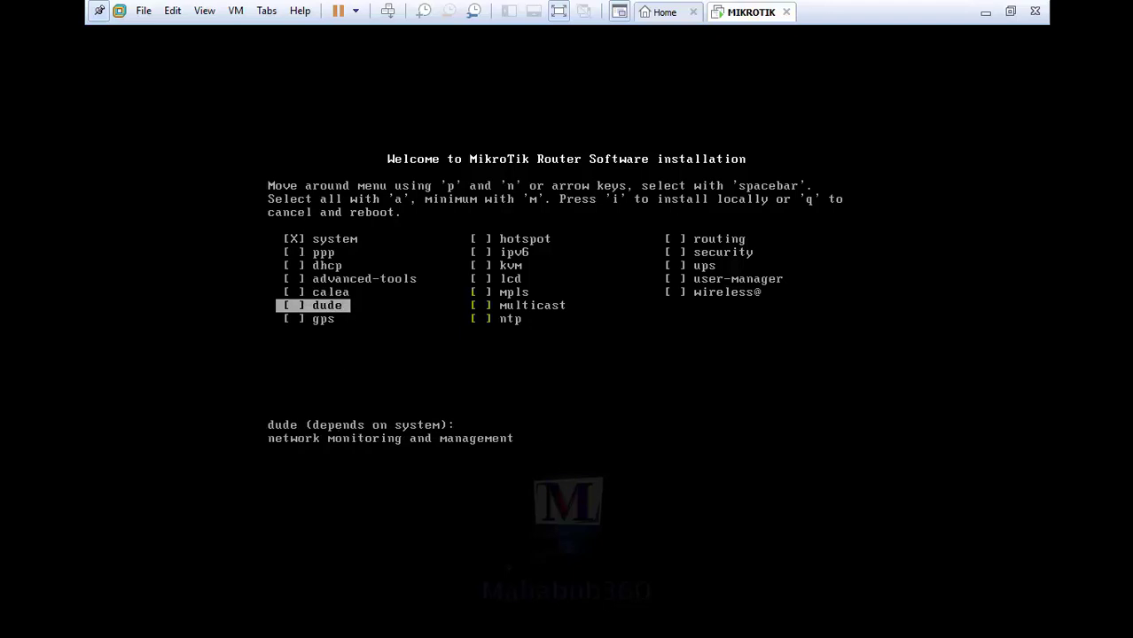
{"action": "key", "text": "Down"}
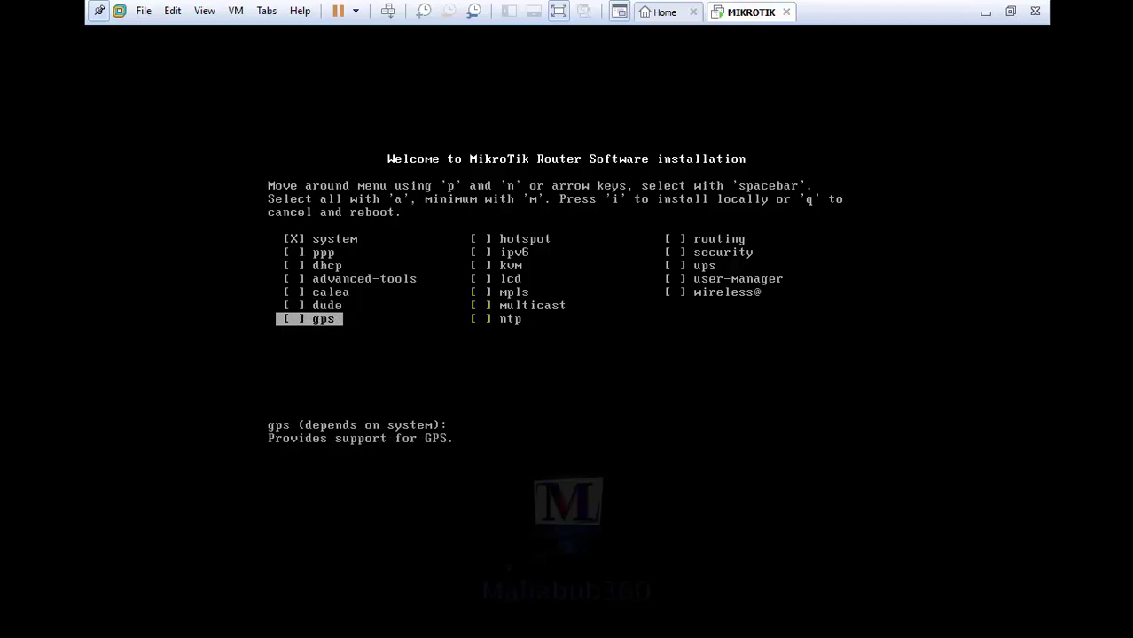
Examine the installer's descriptions of the second-column packages, including ipv6, kvm, lcd, mpls, multicast and ntp.
{"action": "key", "text": "Right"}
{"action": "key", "text": "Up"}
{"action": "key", "text": "Up"}
{"action": "key", "text": "Up"}
{"action": "key", "text": "Up"}
{"action": "key", "text": "Up"}
{"action": "key", "text": "Up"}
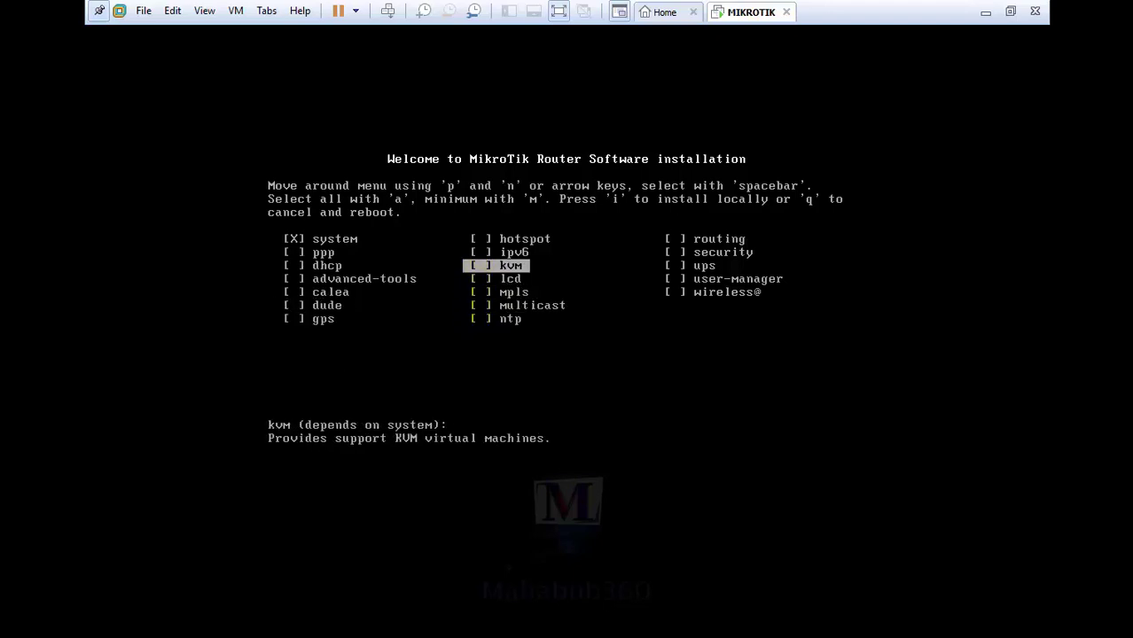
{"action": "key", "text": "Down"}
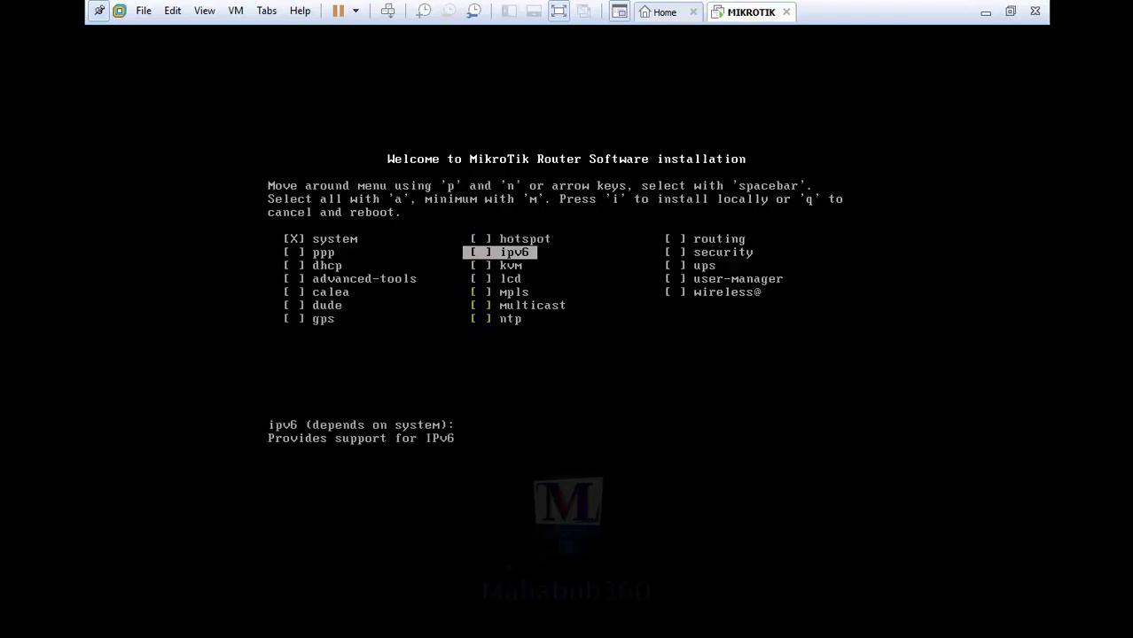
{"action": "key", "text": "Down"}
{"action": "key", "text": "Down"}
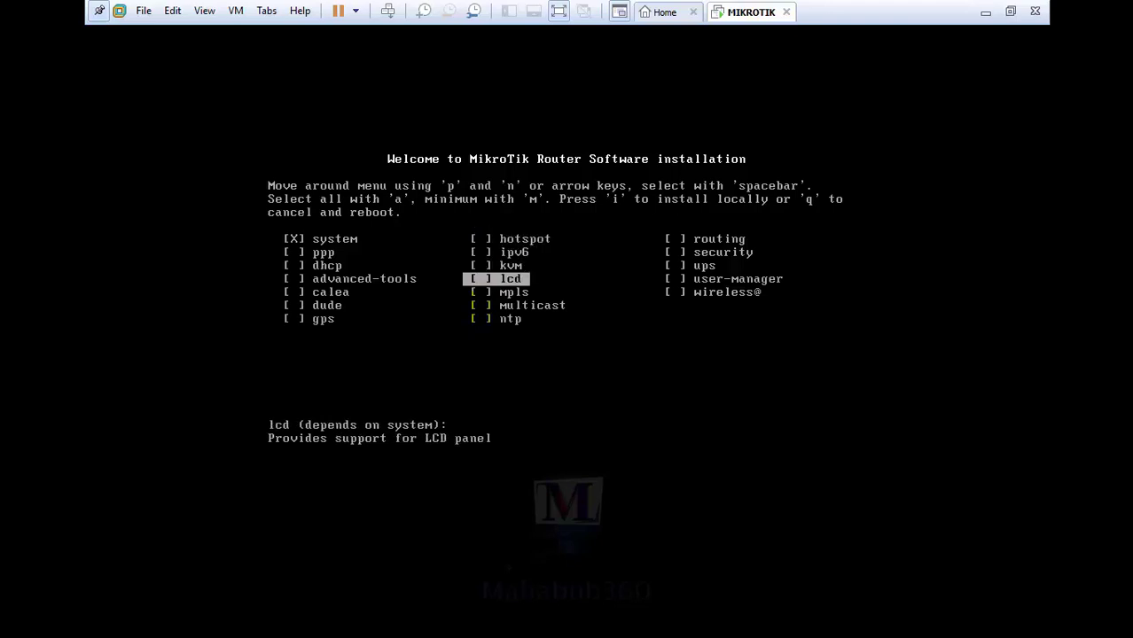
{"action": "key", "text": "Down"}
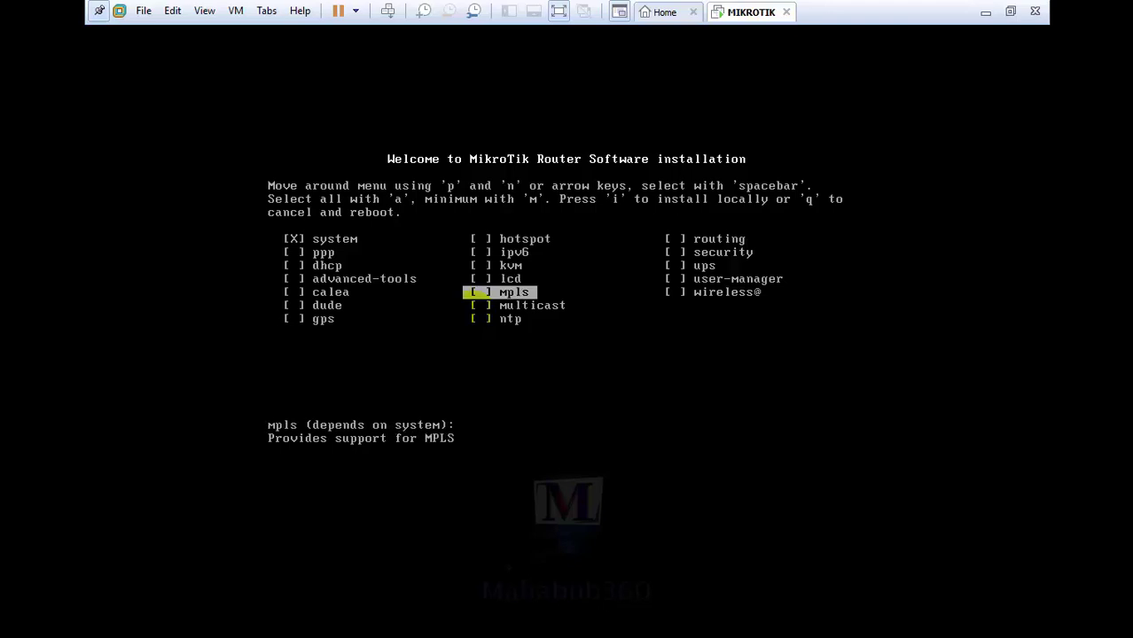
{"action": "key", "text": "Down"}
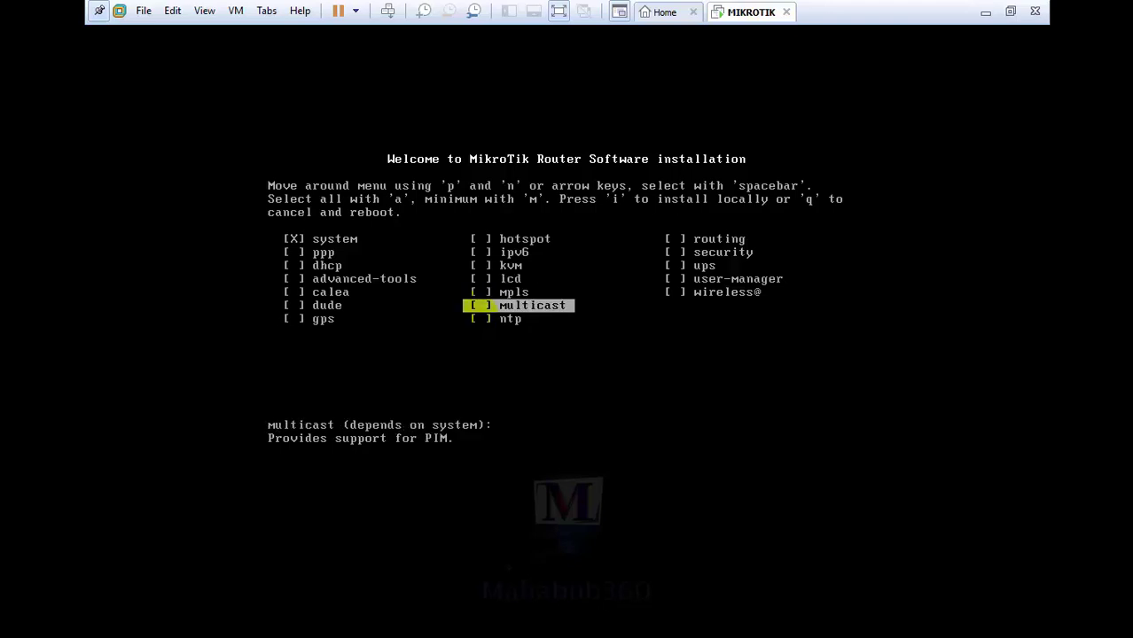
{"action": "key", "text": "Down"}
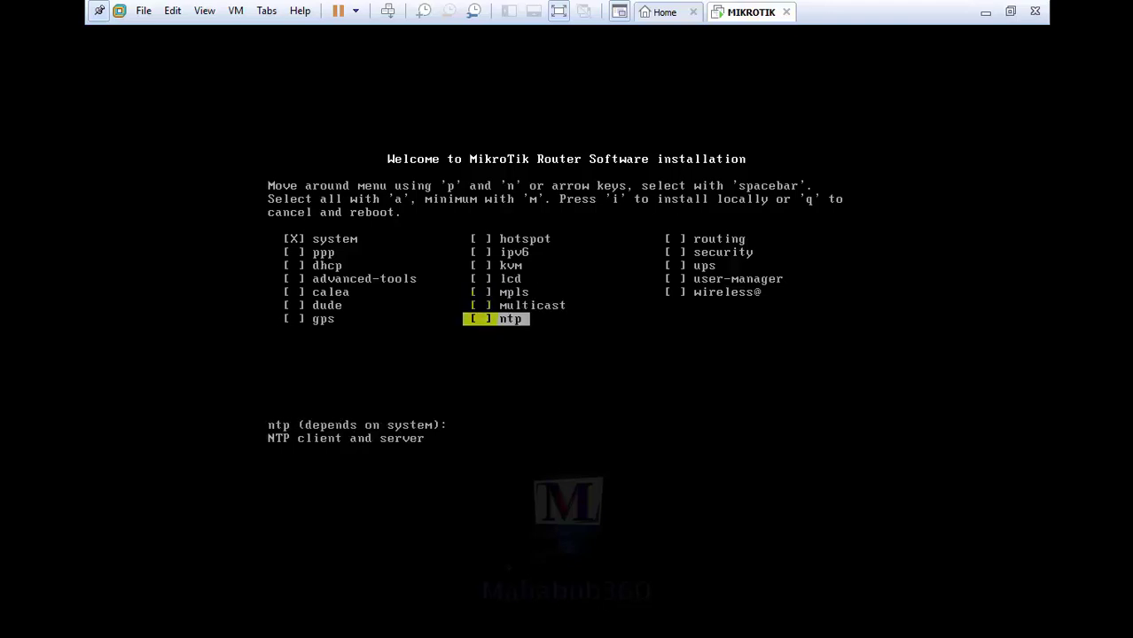
{"action": "key", "text": "Up"}
{"action": "key", "text": "Up"}
{"action": "key", "text": "Up"}
{"action": "key", "text": "Up"}
{"action": "key", "text": "Up"}
{"action": "key", "text": "Up"}
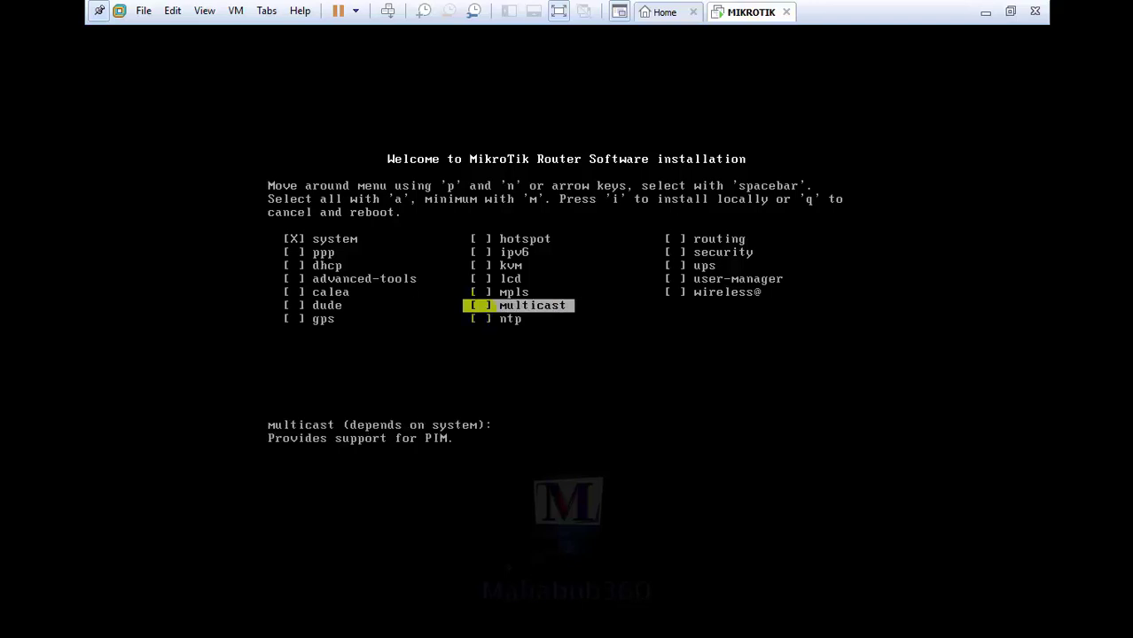
Examine the third-column packages from routing down to wireless and return to dhcp in the first column.
{"action": "key", "text": "Right"}
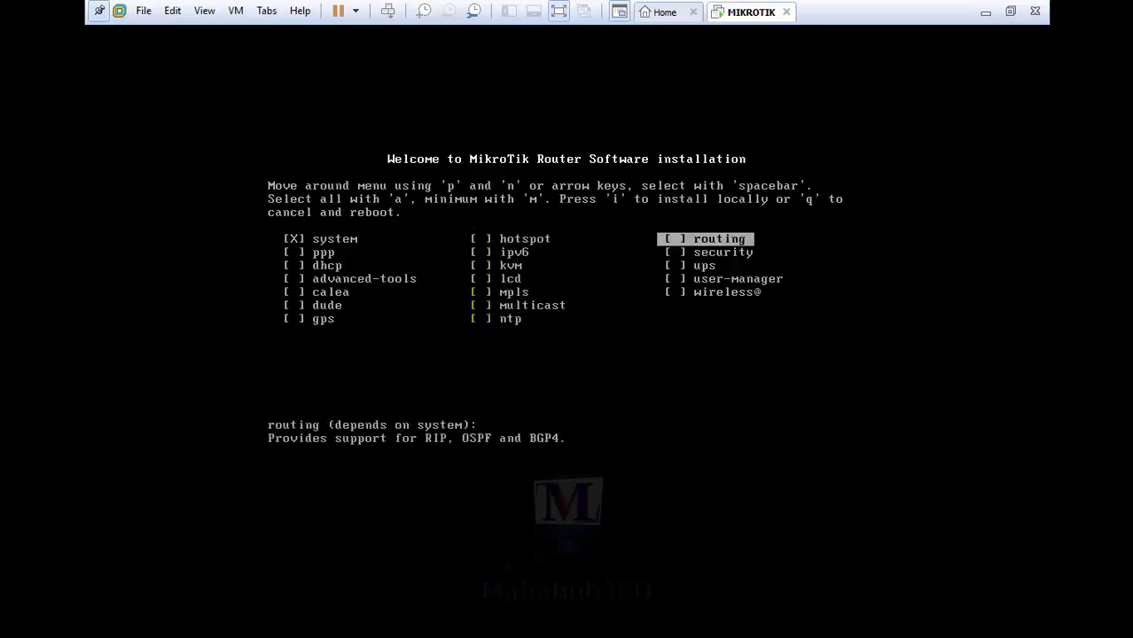
{"action": "key", "text": "Down"}
{"action": "key", "text": "Down"}
{"action": "key", "text": "Down"}
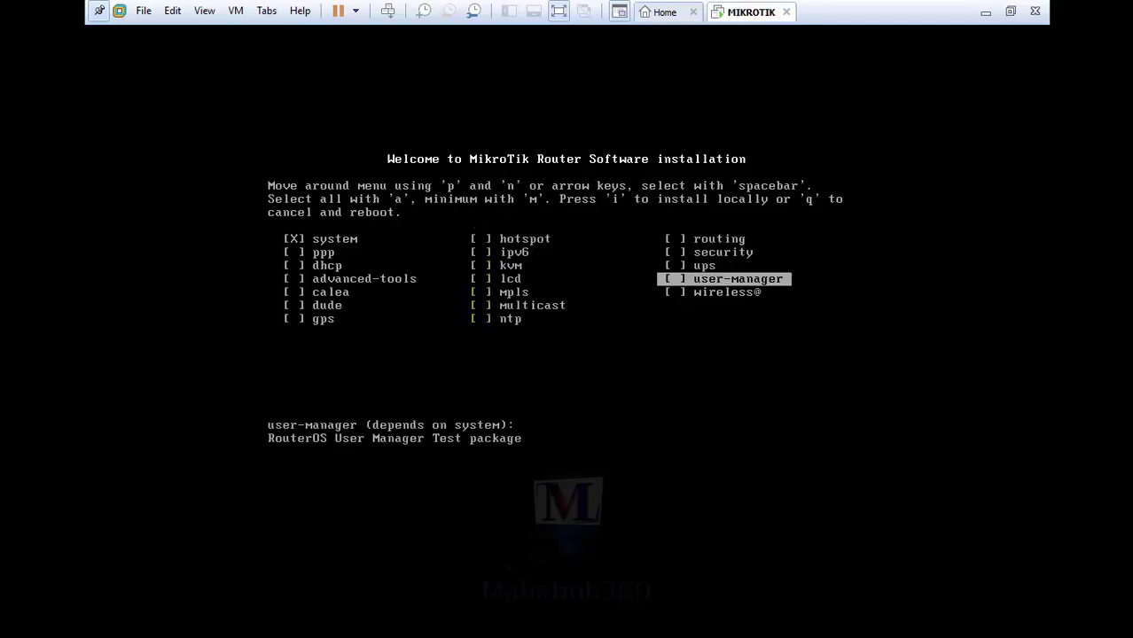
{"action": "key", "text": "Down"}
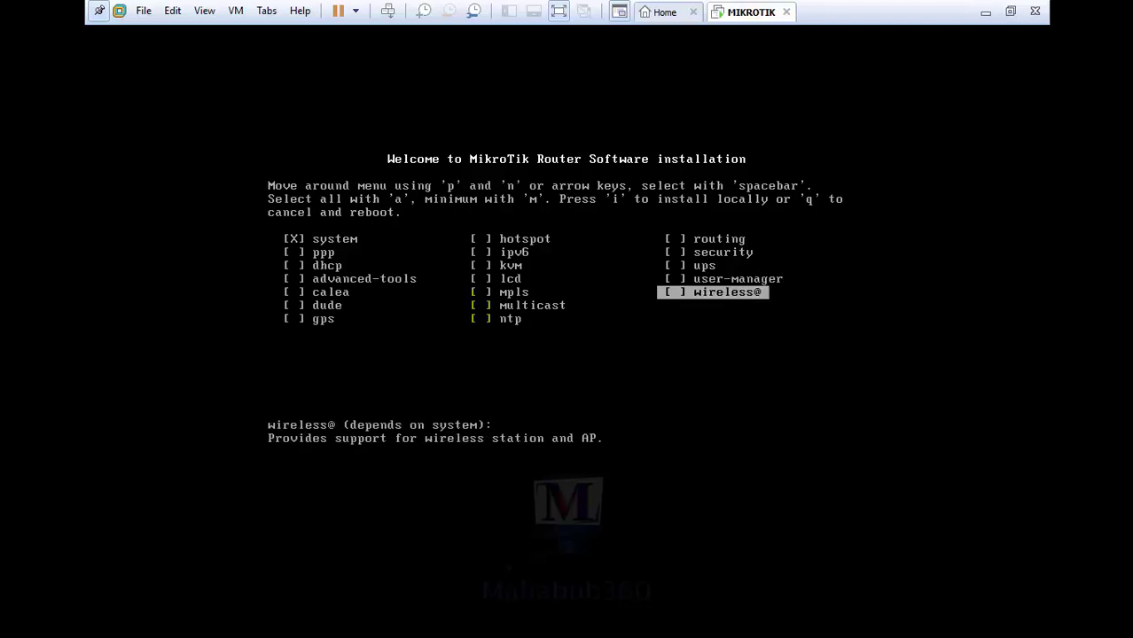
{"action": "key", "text": "Left"}
{"action": "key", "text": "Left"}
{"action": "key", "text": "Up"}
{"action": "key", "text": "Up"}
{"action": "key", "text": "Up"}
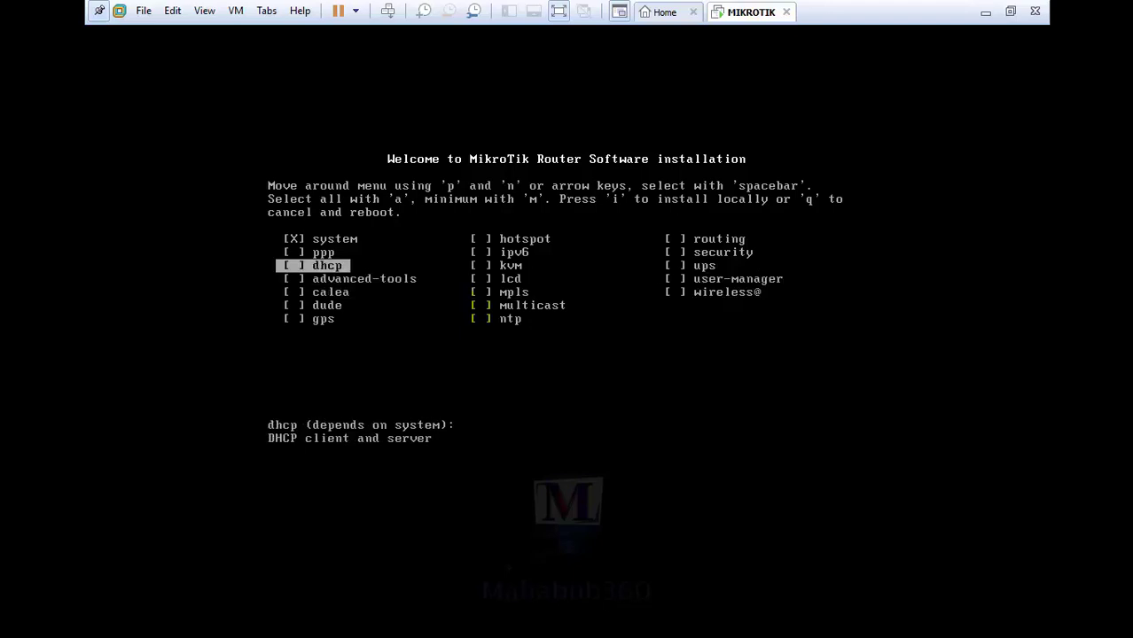
{"action": "key", "text": "Down"}
{"action": "key", "text": "Down"}
{"action": "key", "text": "Down"}
{"action": "key", "text": "Down"}
{"action": "key", "text": "Down"}
{"action": "key", "text": "Down"}
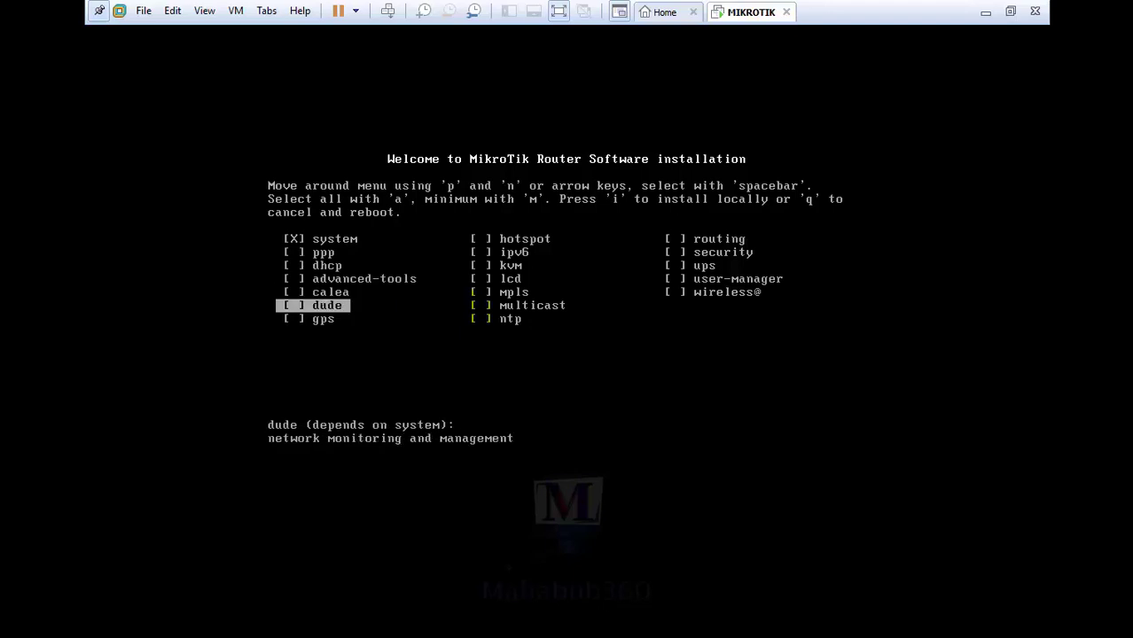
{"action": "key", "text": "Up"}
{"action": "key", "text": "Up"}
{"action": "key", "text": "Up"}
{"action": "key", "text": "Up"}
{"action": "key", "text": "Up"}
{"action": "key", "text": "Up"}
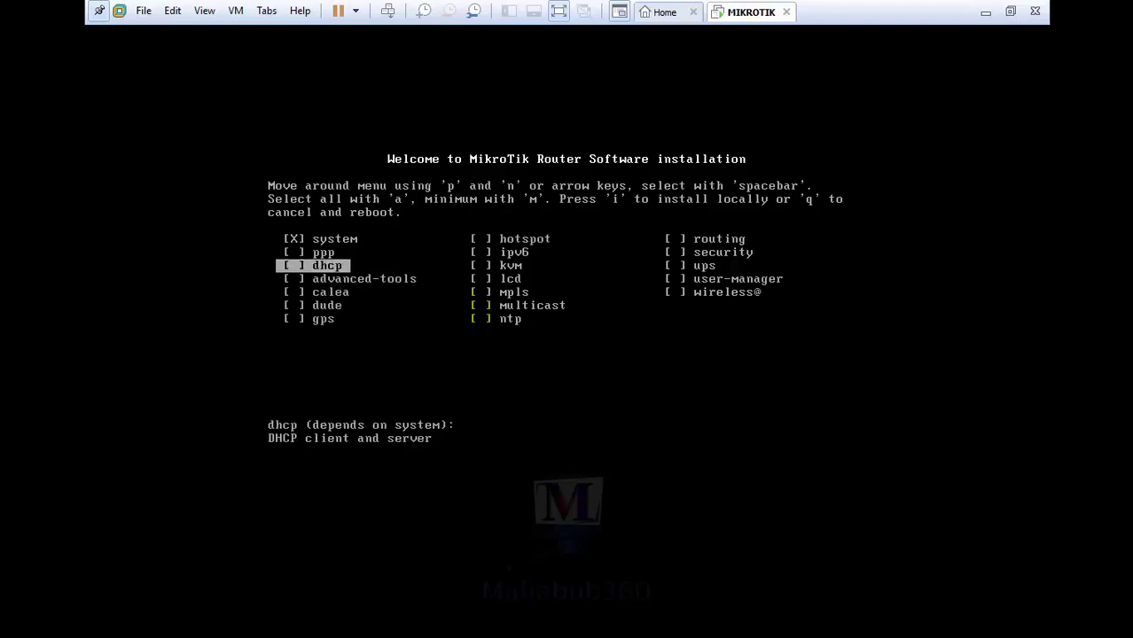
Mark the ppp, dhcp, advanced-tools, calea and dude packages for installation.
{"action": "key", "text": "Down"}
{"action": "key", "text": "Up"}
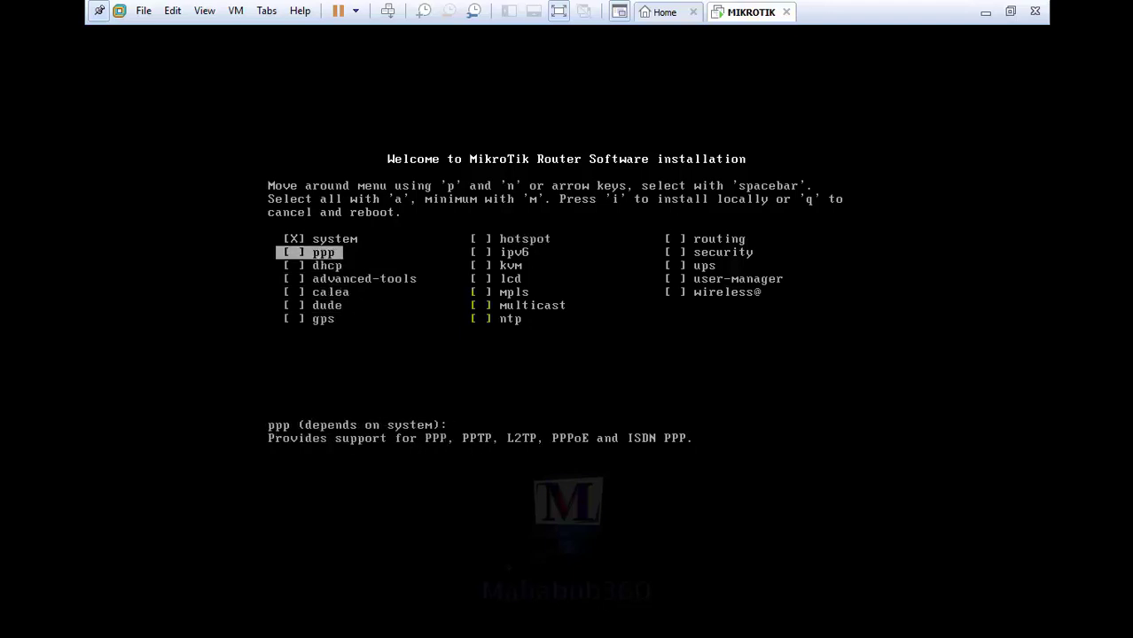
{"action": "key", "text": "space"}
{"action": "key", "text": "Down"}
{"action": "key", "text": "space"}
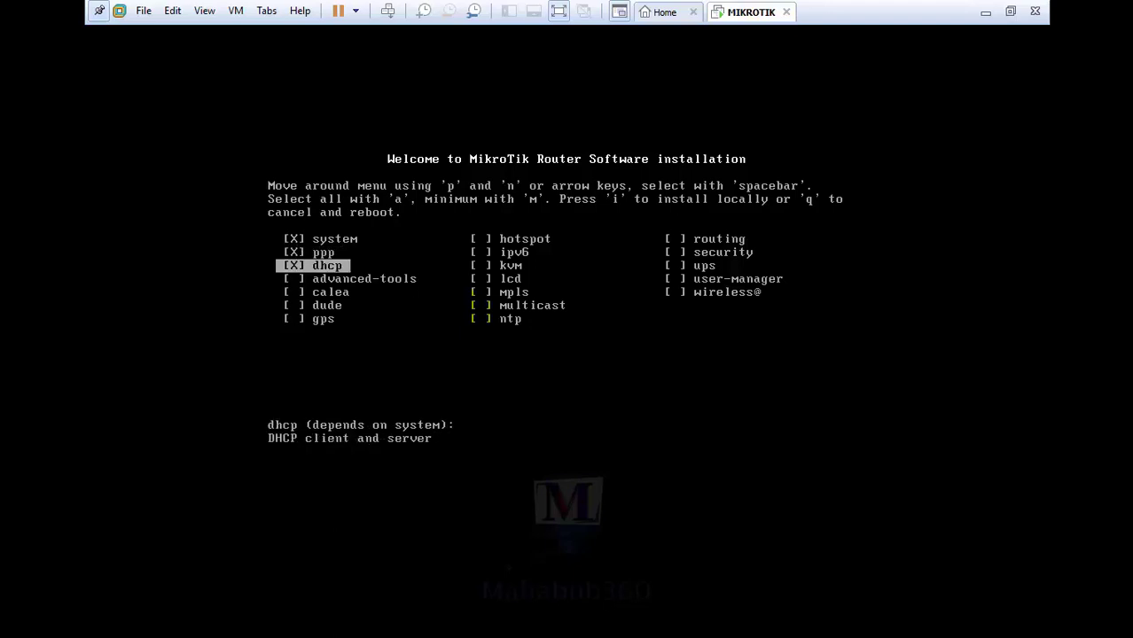
{"action": "key", "text": "Down"}
{"action": "key", "text": "space"}
{"action": "key", "text": "Down"}
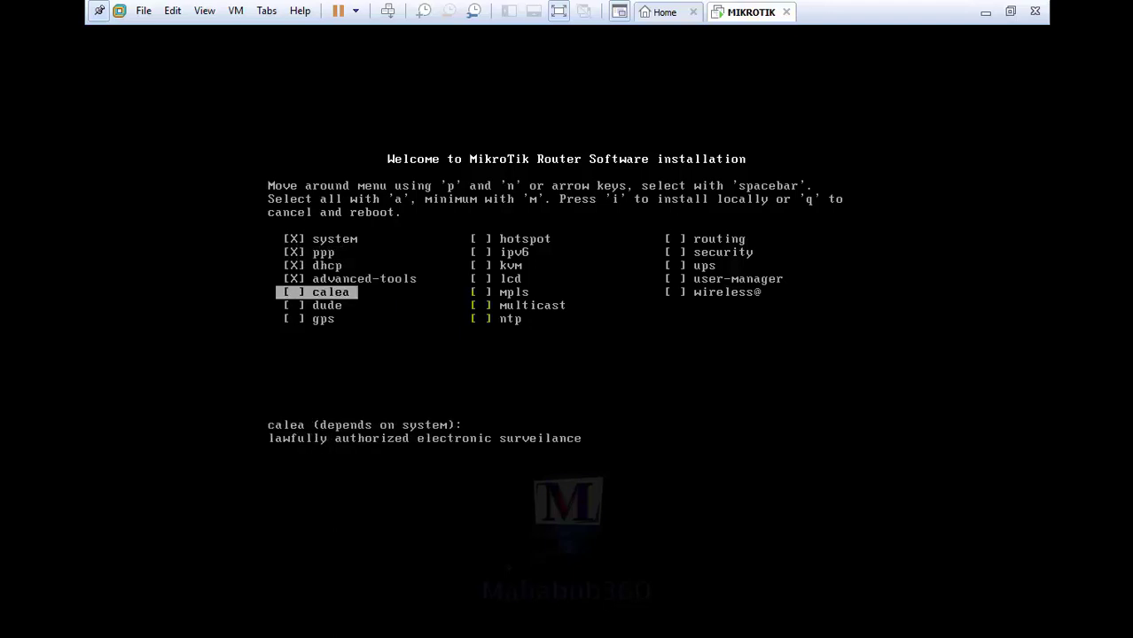
{"action": "key", "text": "space"}
{"action": "key", "text": "Down"}
{"action": "key", "text": "space"}
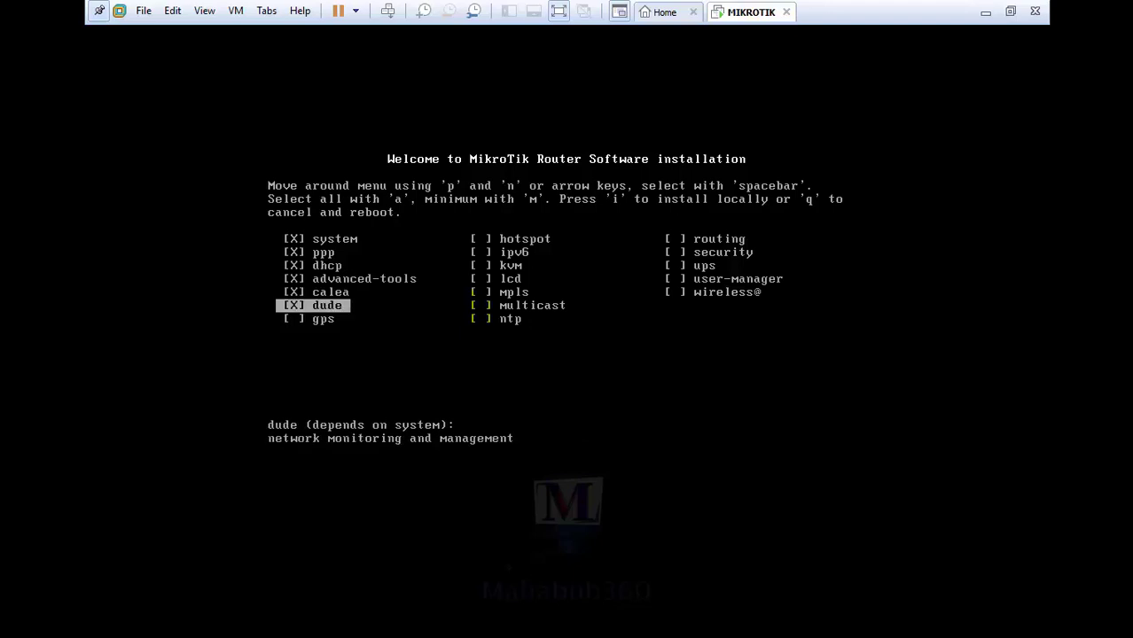
Review the installer's menu instructions and go back over the marked packages in the first column.
{"action": "key", "text": "Up"}
{"action": "key", "text": "Up"}
{"action": "key", "text": "Up"}
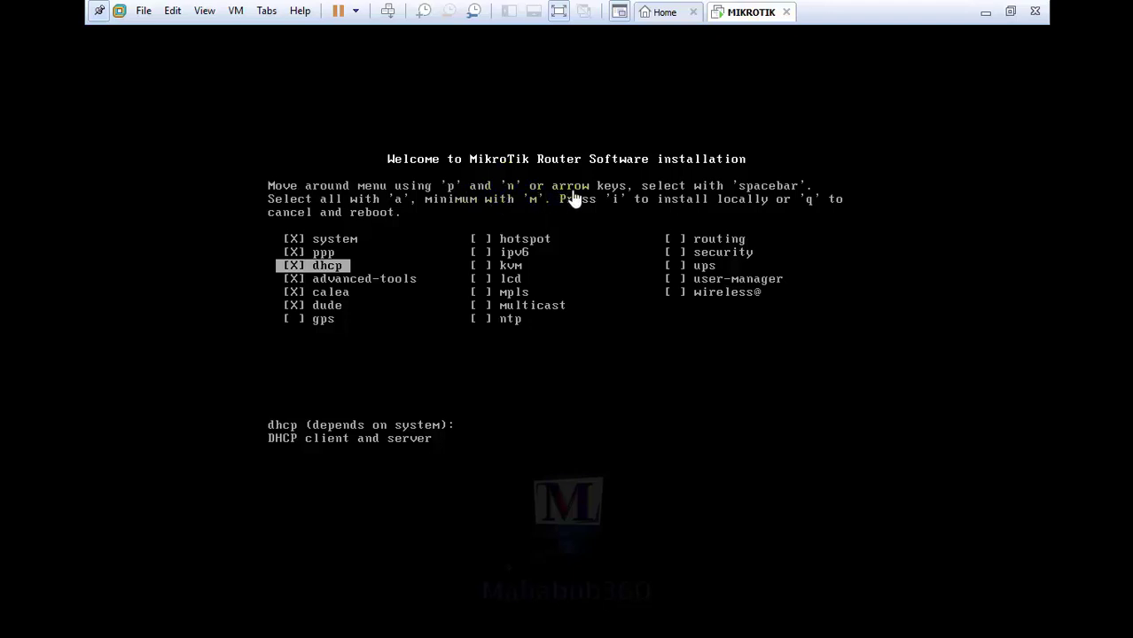
{"action": "left_click", "coordinate": [458, 206]}
{"action": "key", "text": "Up"}
{"action": "key", "text": "Up"}
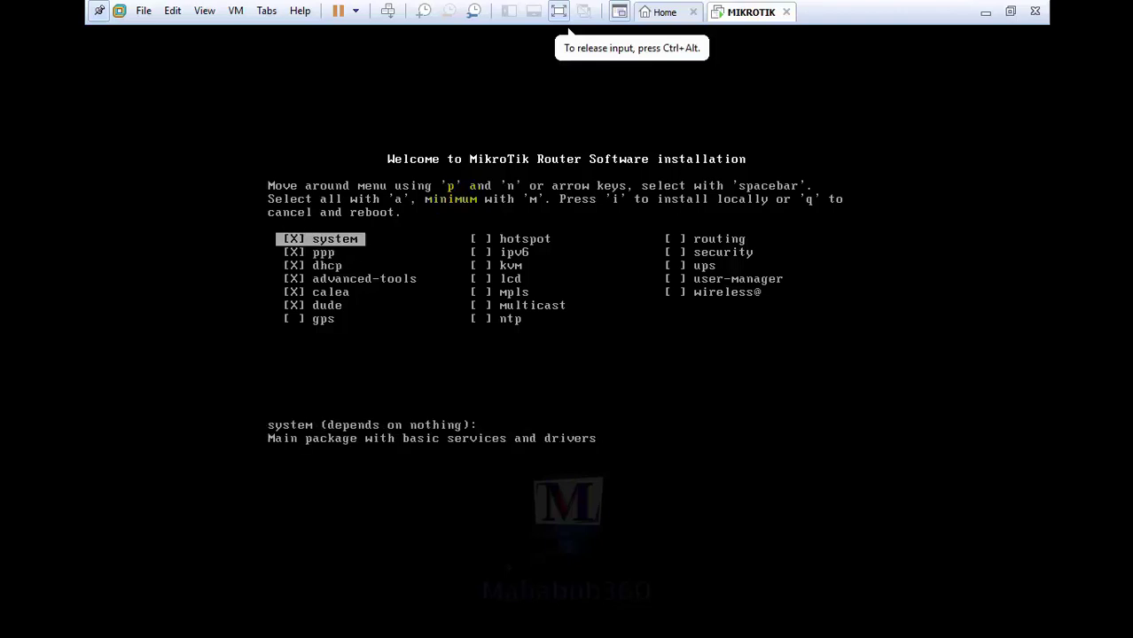
{"action": "key", "text": "Down"}
{"action": "key", "text": "Down"}
{"action": "key", "text": "Down"}
{"action": "key", "text": "Down"}
{"action": "key", "text": "Down"}
{"action": "key", "text": "Down"}
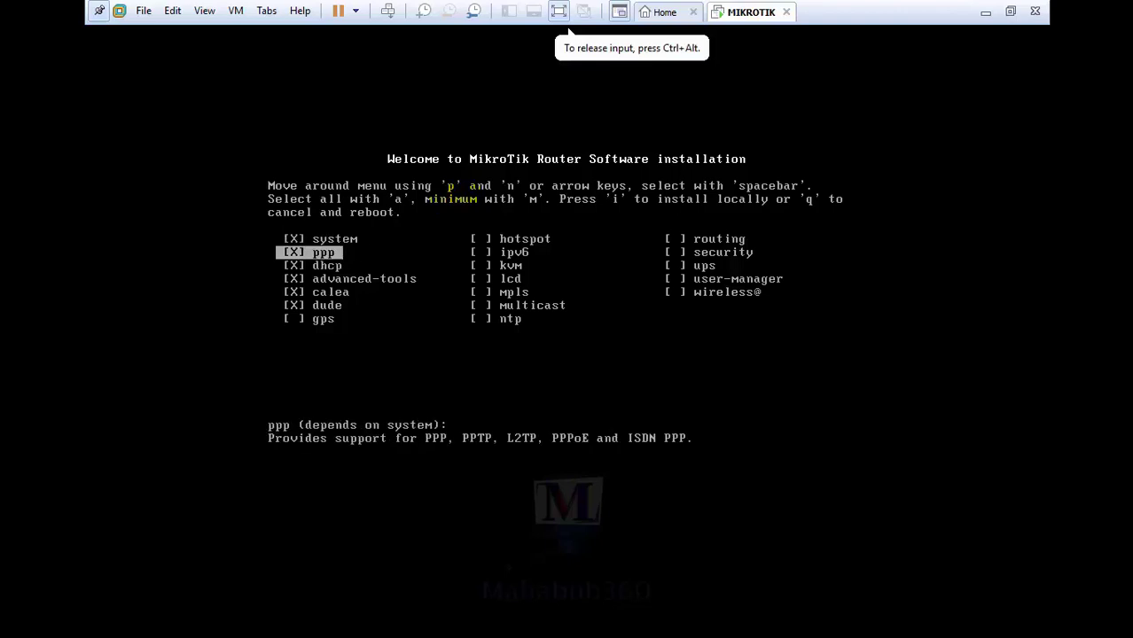
Examine the descriptions of the second-column packages hotspot, ipv6, kvm, lcd and mpls in the installer.
{"action": "key", "text": "Down"}
{"action": "key", "text": "Down"}
{"action": "key", "text": "Down"}
{"action": "key", "text": "Down"}
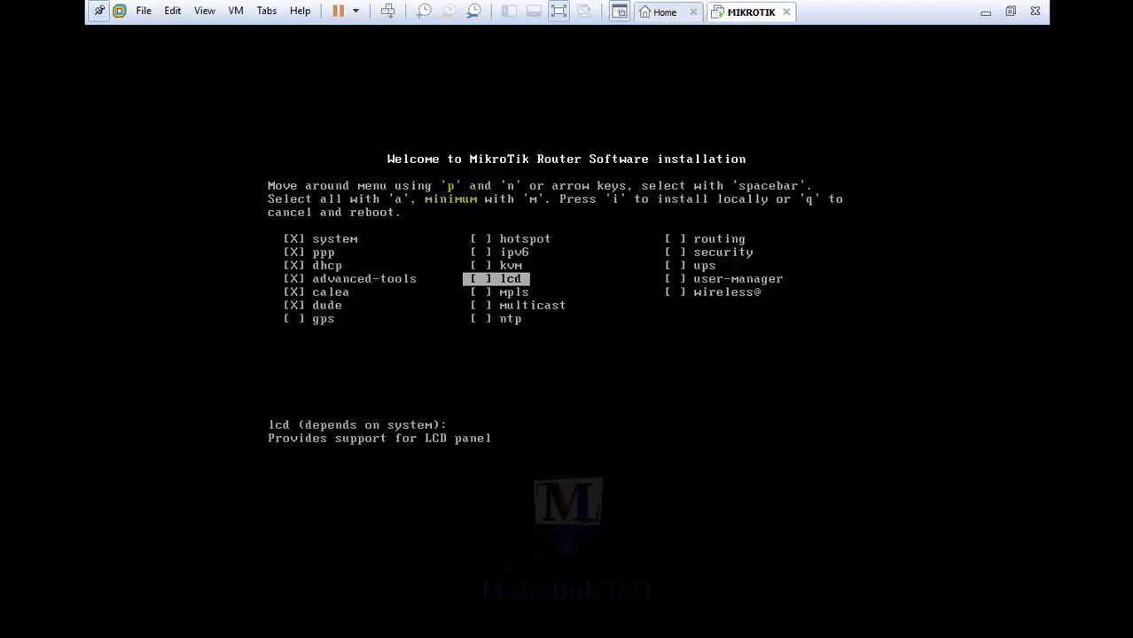
{"action": "key", "text": "ctrl+alt"}
{"action": "left_click", "coordinate": [627, 291]}
{"action": "key", "text": "Up"}
{"action": "key", "text": "Up"}
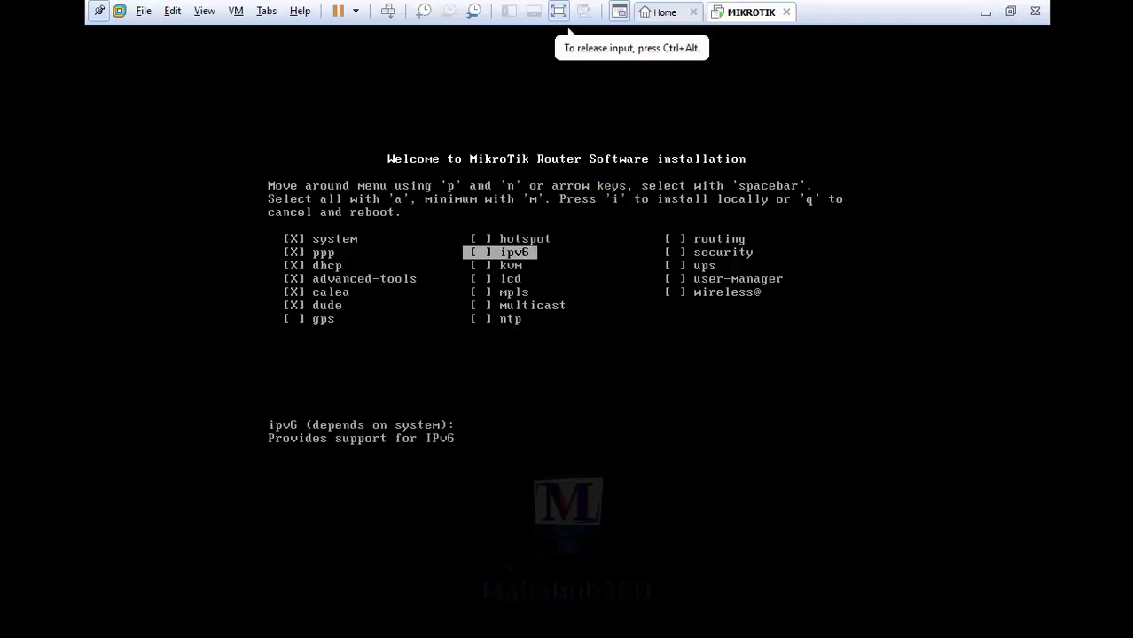
{"action": "key", "text": "Down"}
{"action": "key", "text": "Down"}
{"action": "key", "text": "Down"}
{"action": "key", "text": "Up"}
{"action": "key", "text": "Up"}
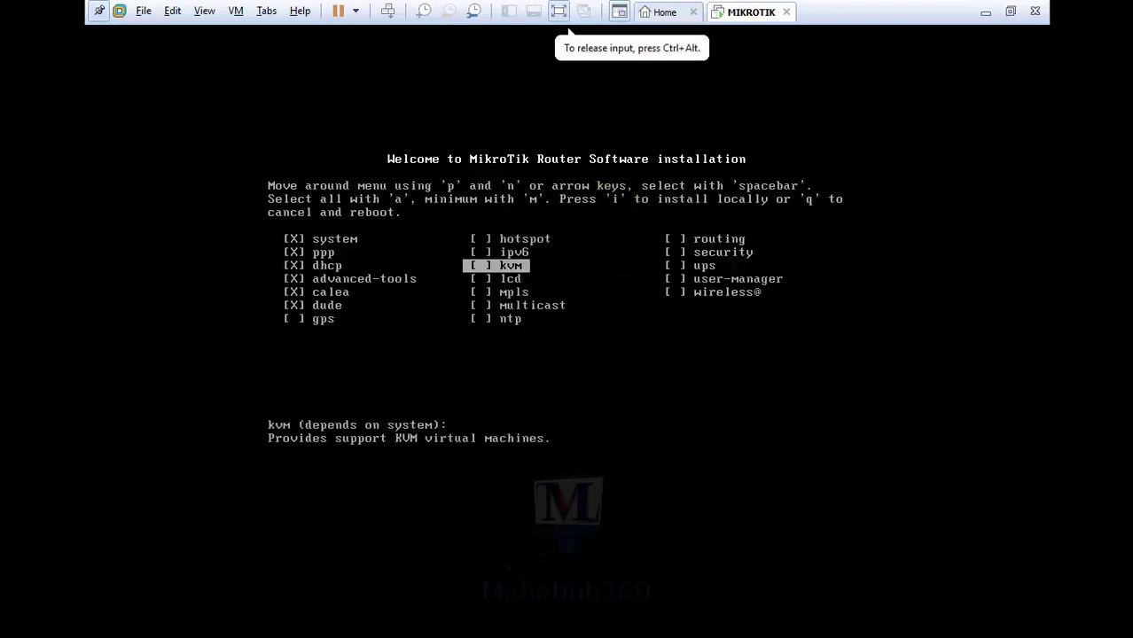
{"action": "key", "text": "Up"}
{"action": "key", "text": "Up"}
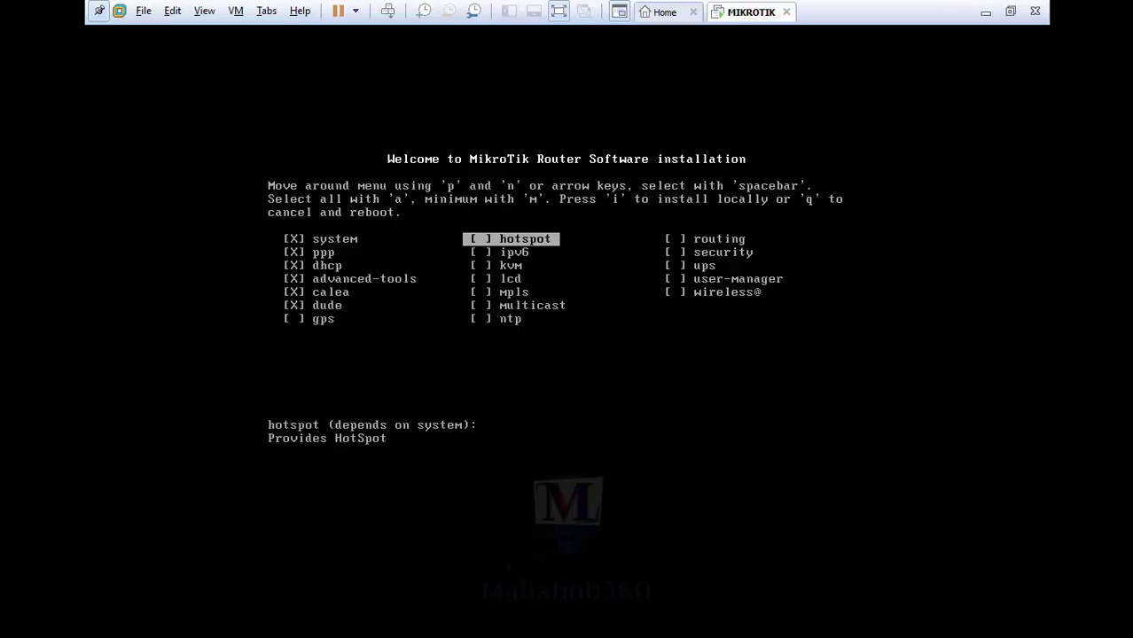
{"action": "key", "text": "ctrl+alt"}
{"action": "left_click", "coordinate": [367, 350]}
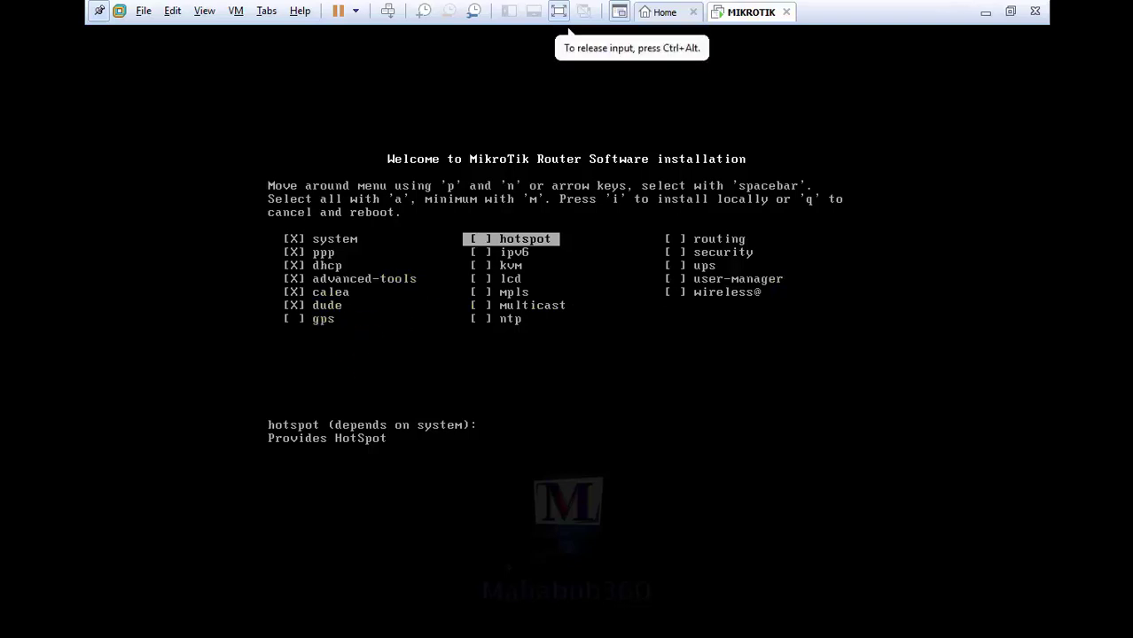
Unmark the calea and dude packages in the first column.
{"action": "key", "text": "Left"}
{"action": "key", "text": "Down"}
{"action": "key", "text": "Down"}
{"action": "key", "text": "Down"}
{"action": "key", "text": "Down"}
{"action": "key", "text": "Down"}
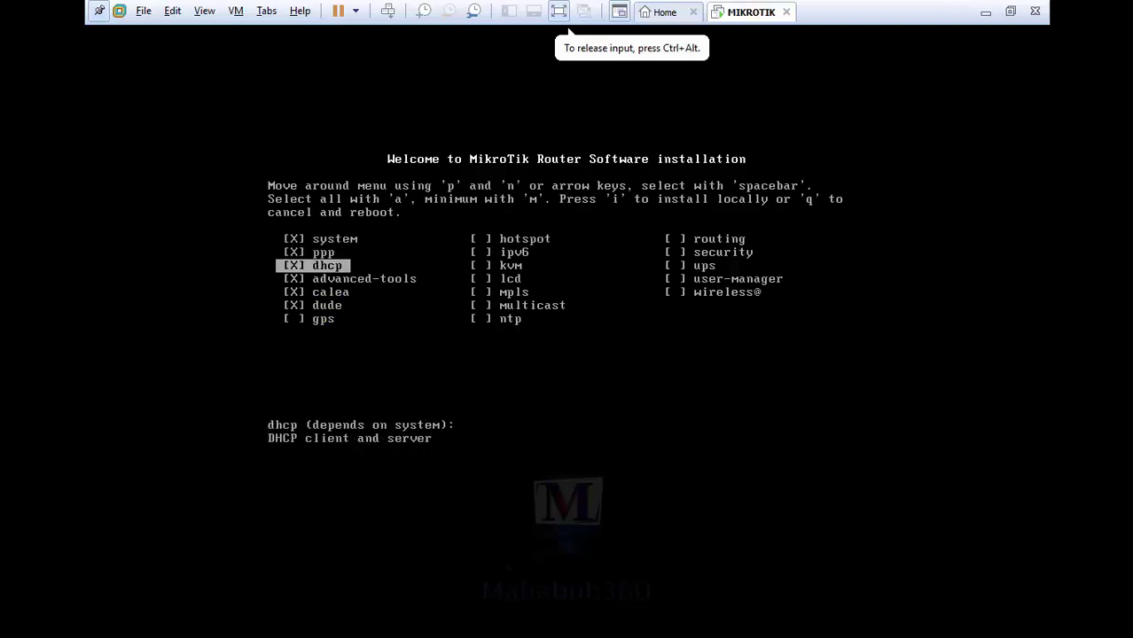
{"action": "key", "text": "Up"}
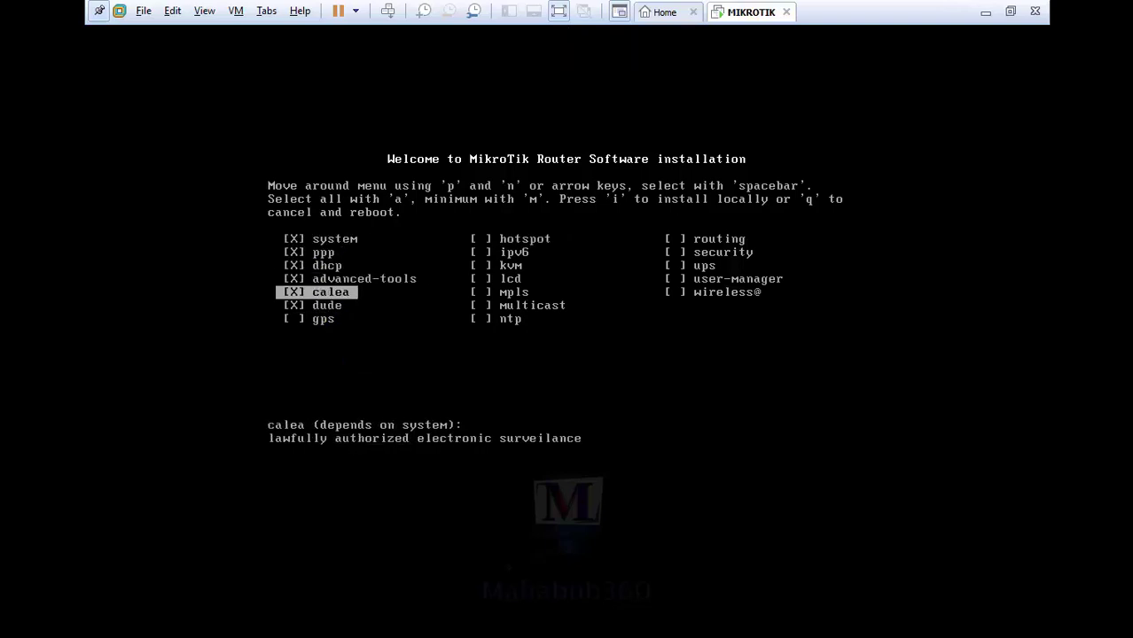
{"action": "key", "text": "space"}
{"action": "key", "text": "Down"}
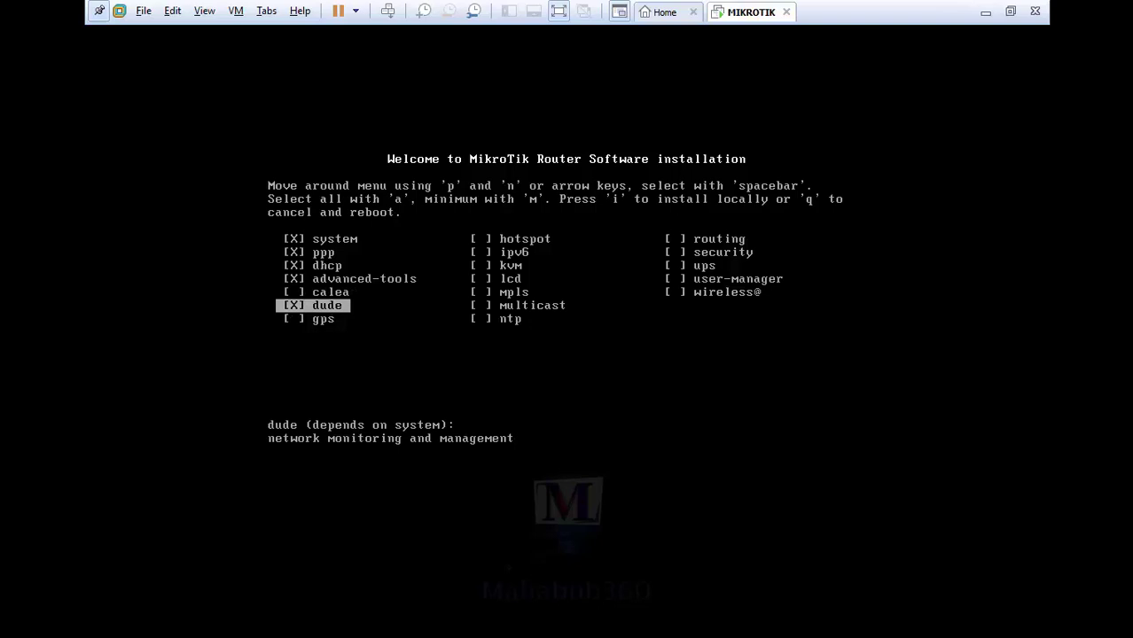
{"action": "key", "text": "space"}
Mark all available packages for installation and go over the second column up to hotspot.
{"action": "key", "text": "a"}
{"action": "key", "text": "Right"}
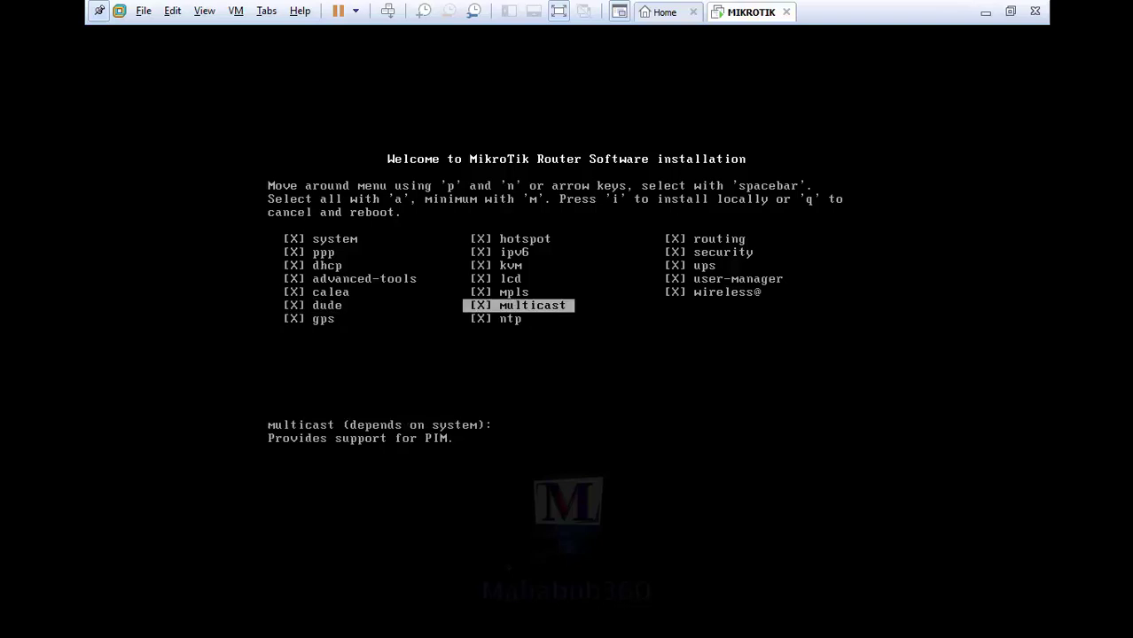
{"action": "key", "text": "Up"}
{"action": "key", "text": "Up"}
{"action": "key", "text": "Up"}
{"action": "key", "text": "Up"}
{"action": "key", "text": "Up"}
{"action": "key", "text": "Up"}
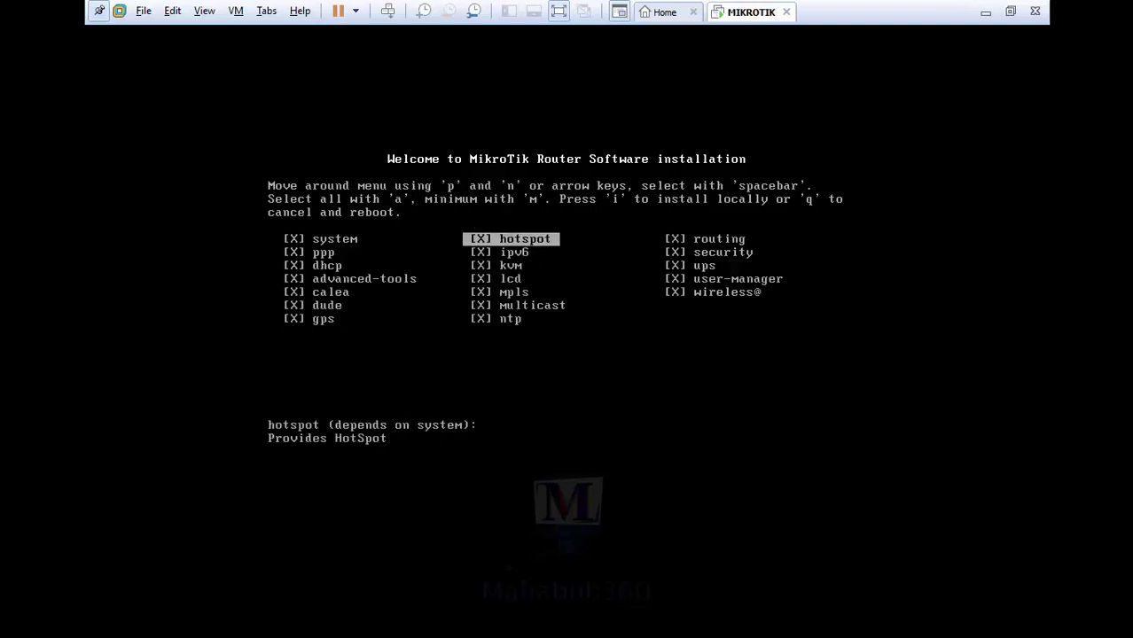
{"action": "key", "text": "Down"}
Install RouterOS locally without keeping the old configuration, accept erasing the disk, and reboot the virtual machine.
{"action": "key", "text": "i"}
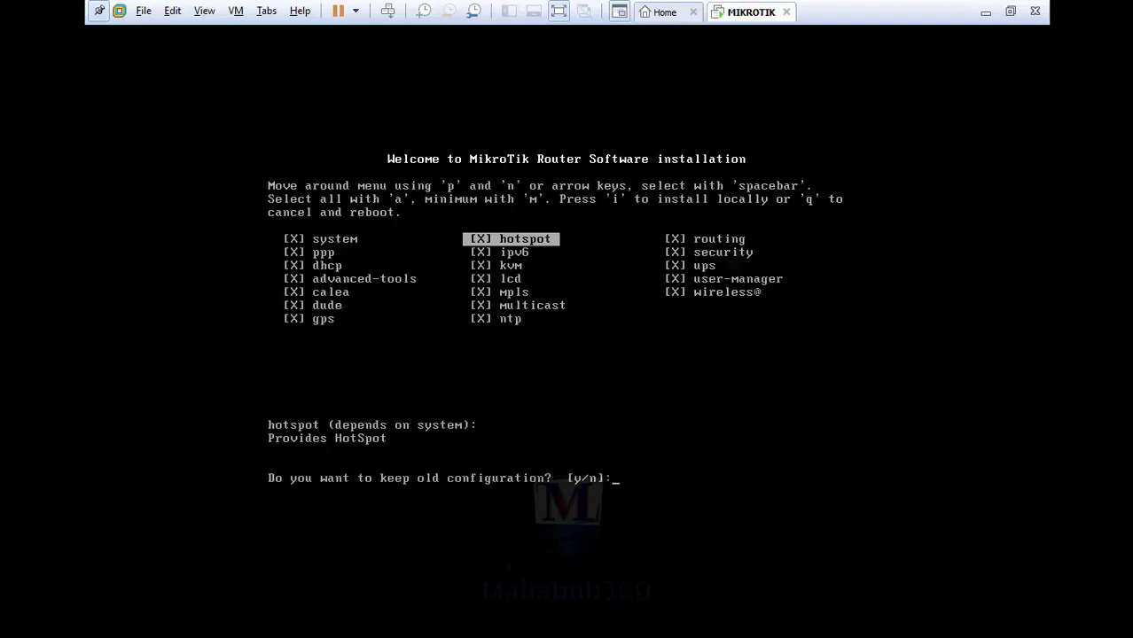
{"action": "type", "text": "n"}
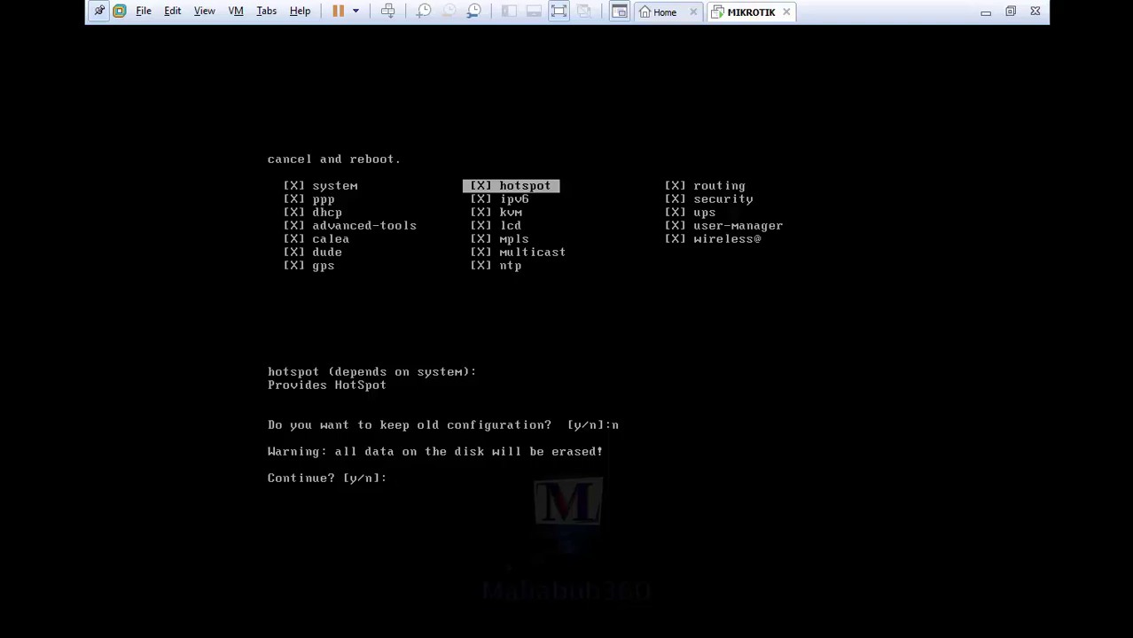
{"action": "type", "text": "y"}
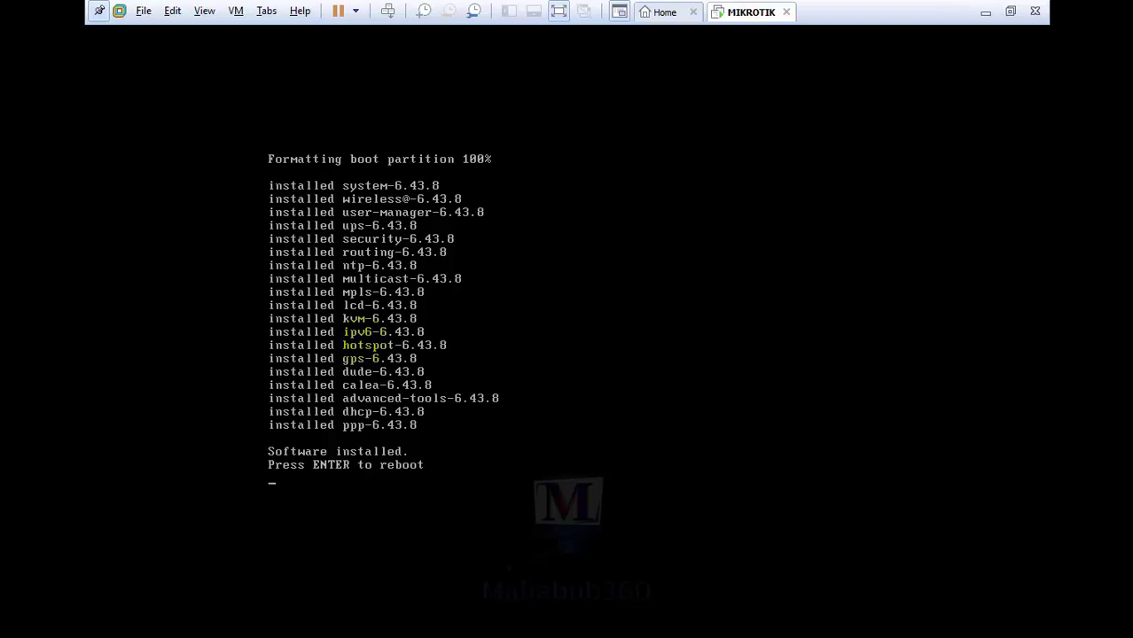
{"action": "key", "text": "Return"}
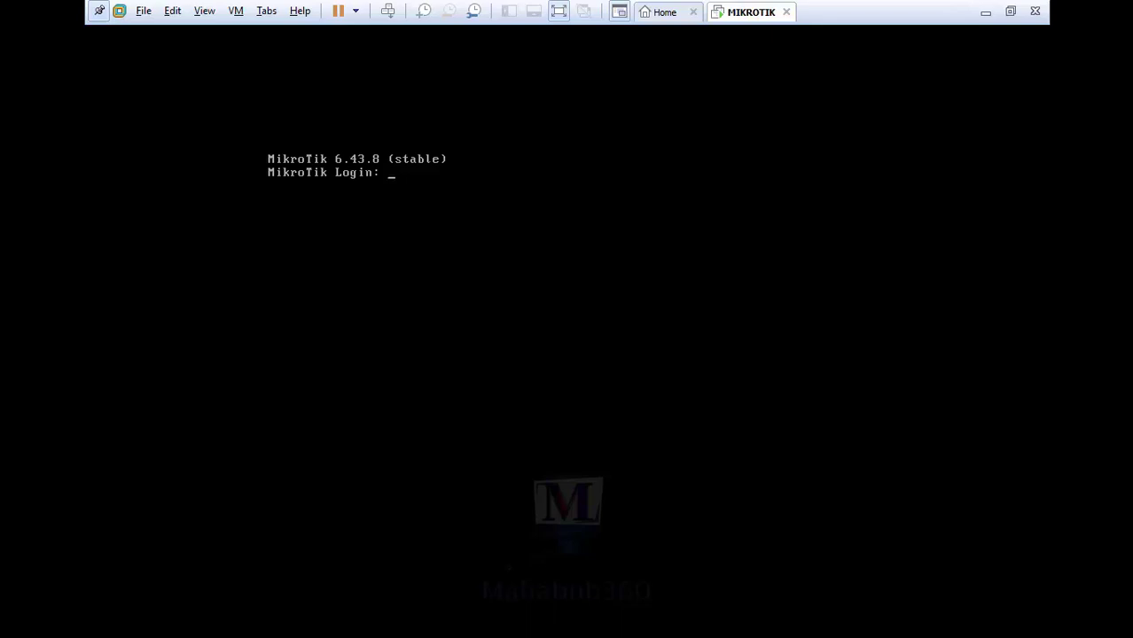
Log in to the RouterOS console as admin with a blank password and minimize the virtual machine window.
{"action": "type", "text": "admin"}
{"action": "key", "text": "Return"}
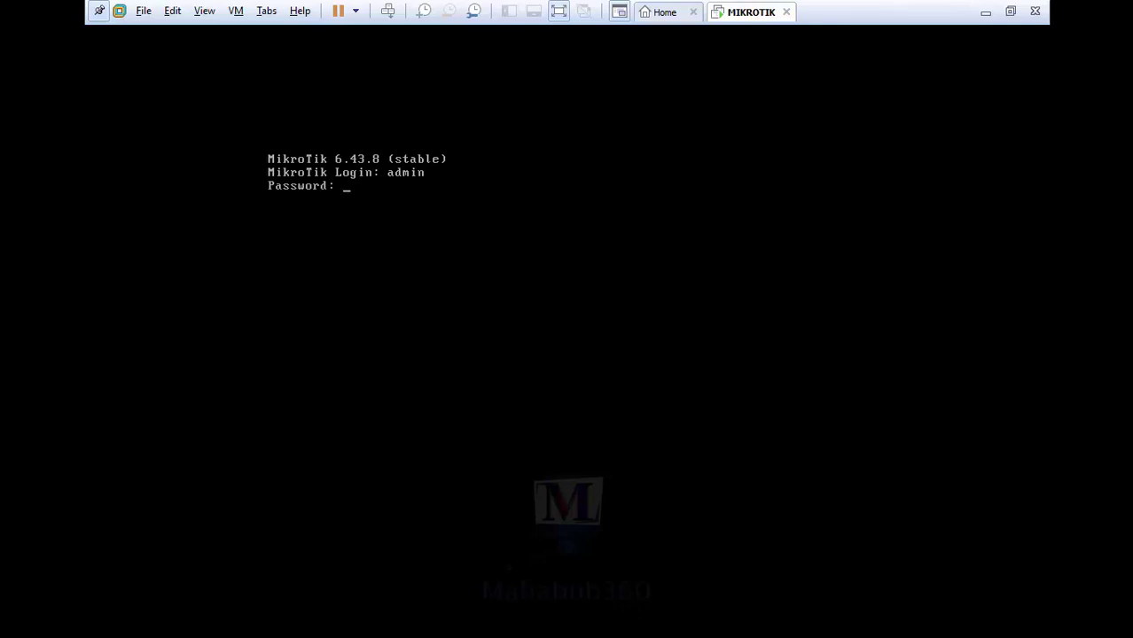
{"action": "key", "text": "Return"}
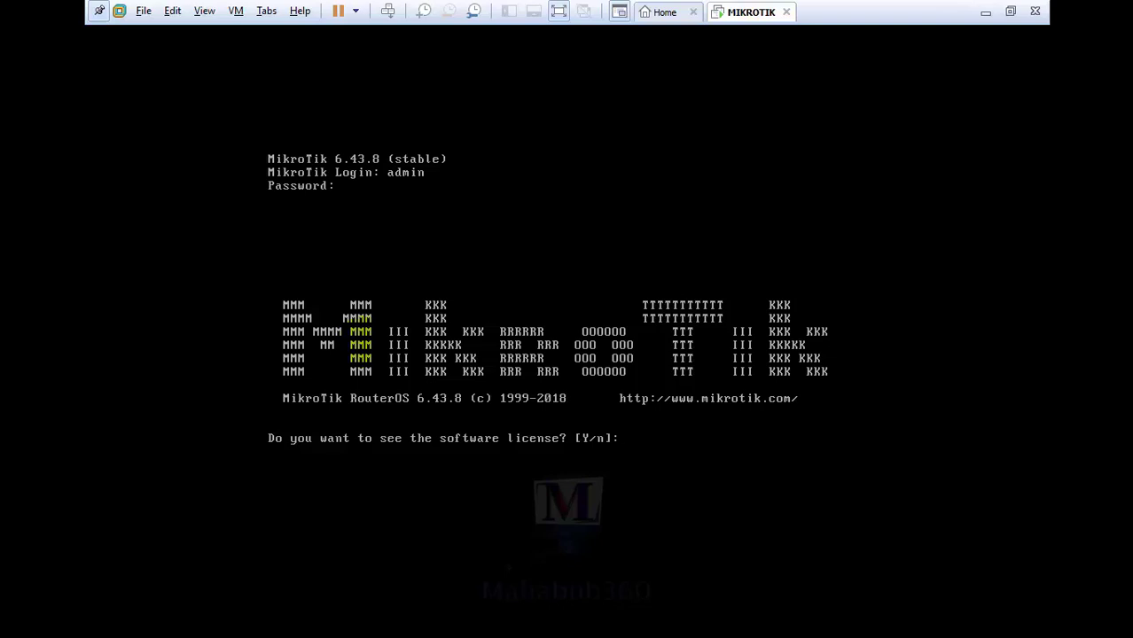
{"action": "left_click", "coordinate": [985, 12]}
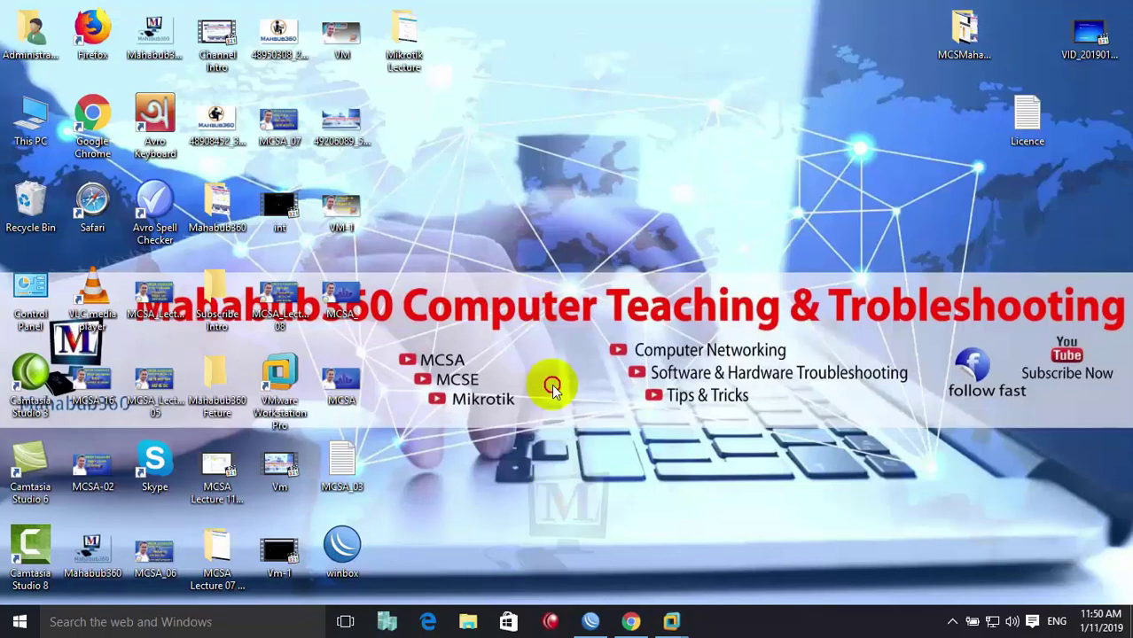
{"action": "double_click", "coordinate": [355, 552]}
{"action": "key", "text": "Return"}
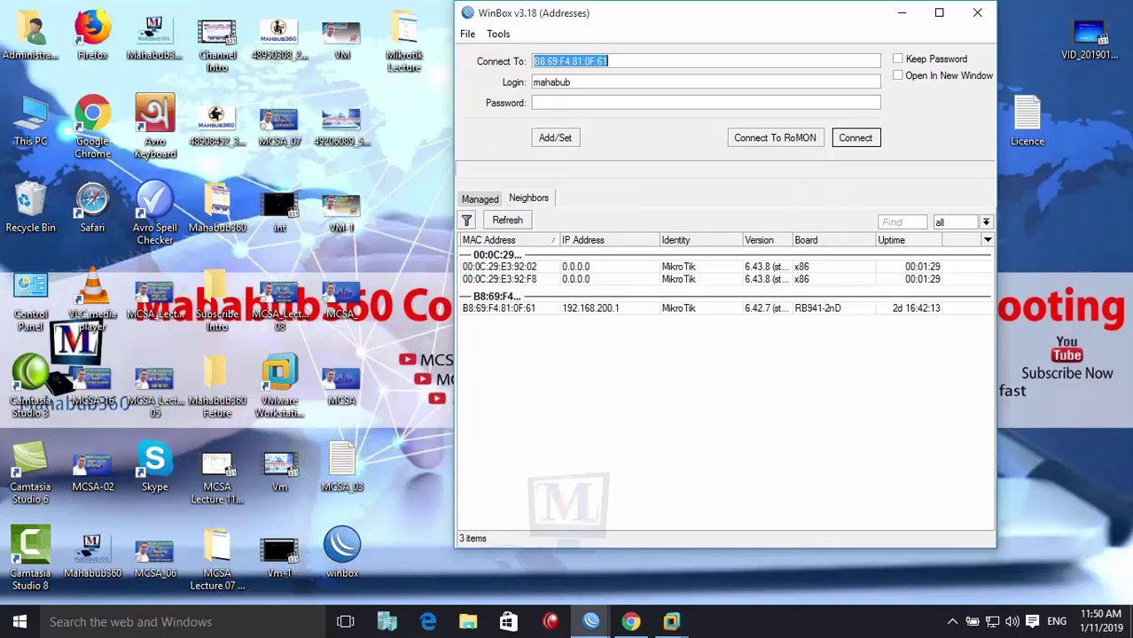
{"action": "left_click", "coordinate": [978, 14]}
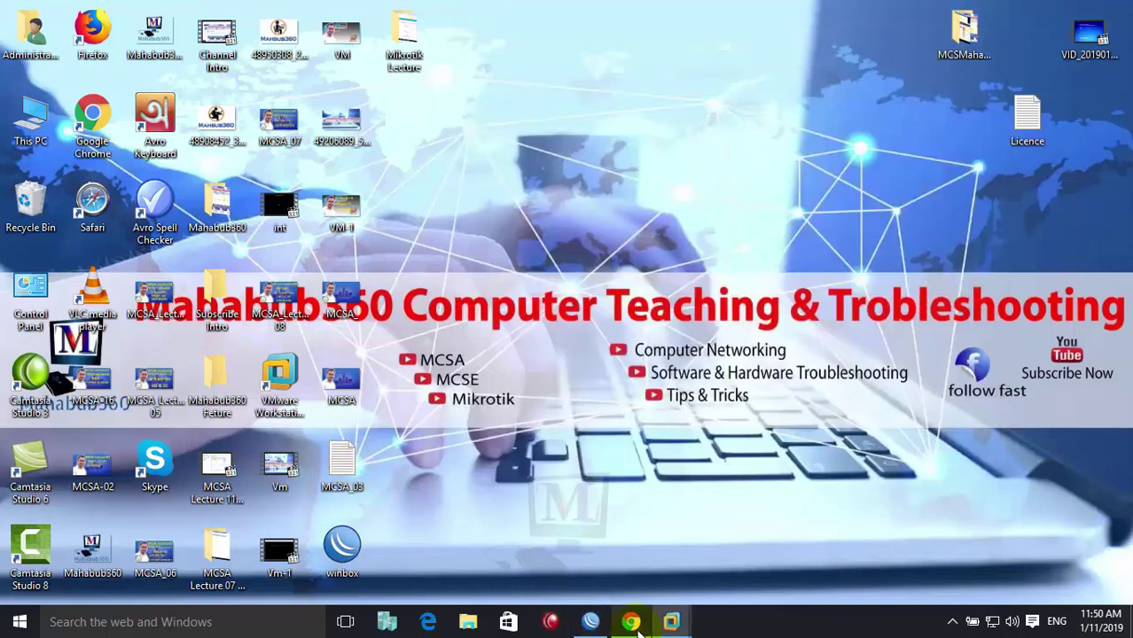
Switch to Chrome, download WinBox from the MikroTik software download page, and minimize the browser.
{"action": "left_click", "coordinate": [631, 621]}
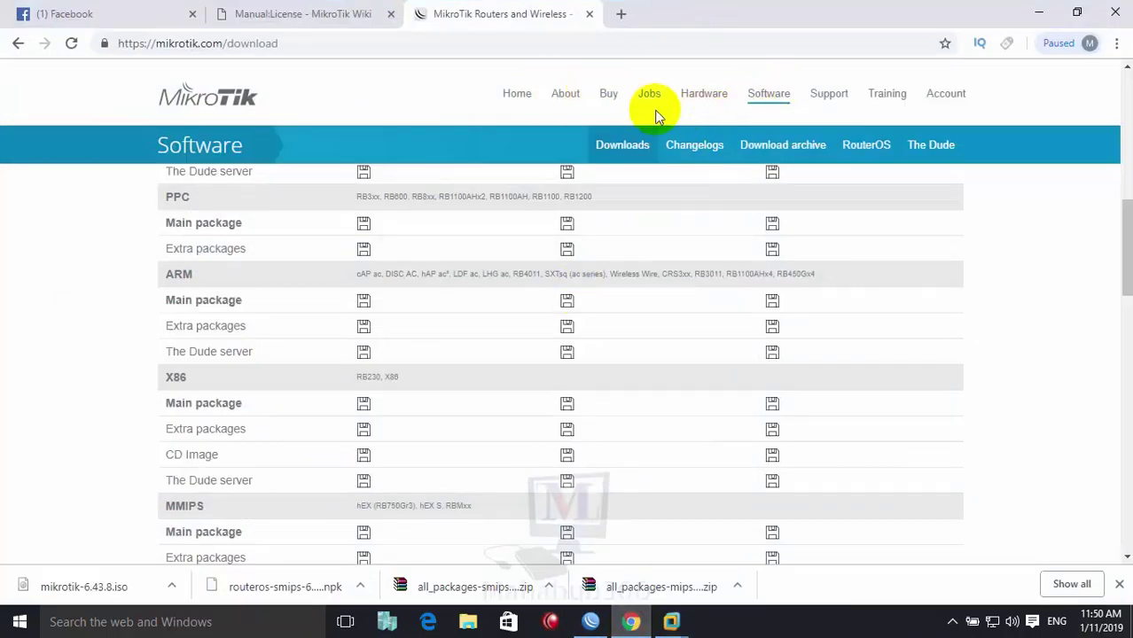
{"action": "scroll", "coordinate": [698, 380], "scroll_direction": "up", "scroll_amount": 6}
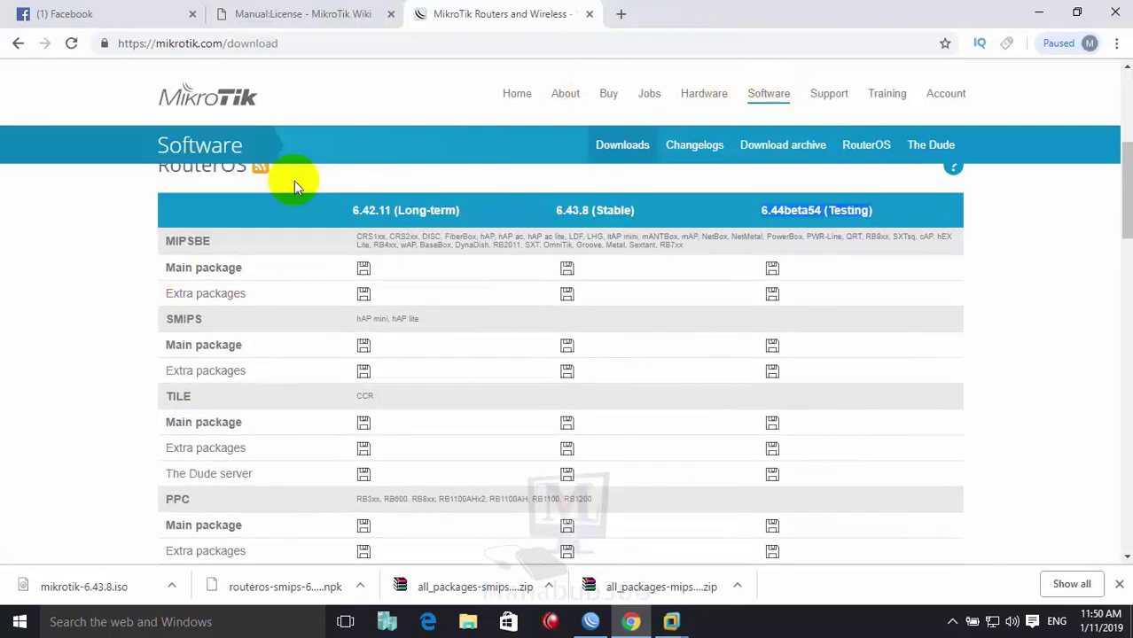
{"action": "scroll", "coordinate": [425, 313], "scroll_direction": "up", "scroll_amount": 2}
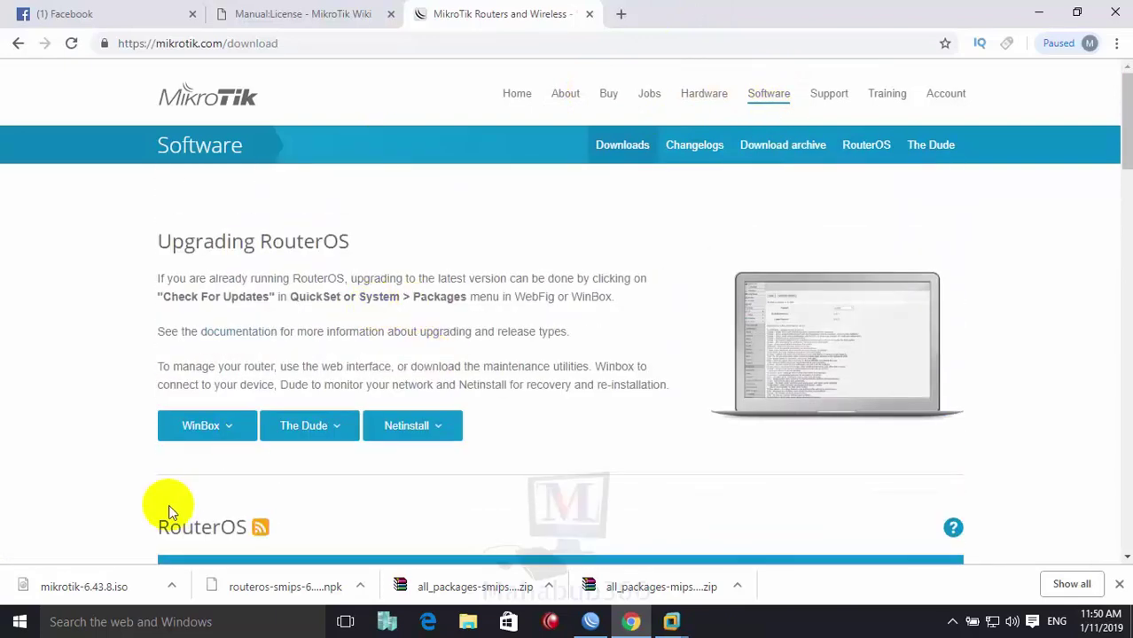
{"action": "left_click", "coordinate": [226, 429]}
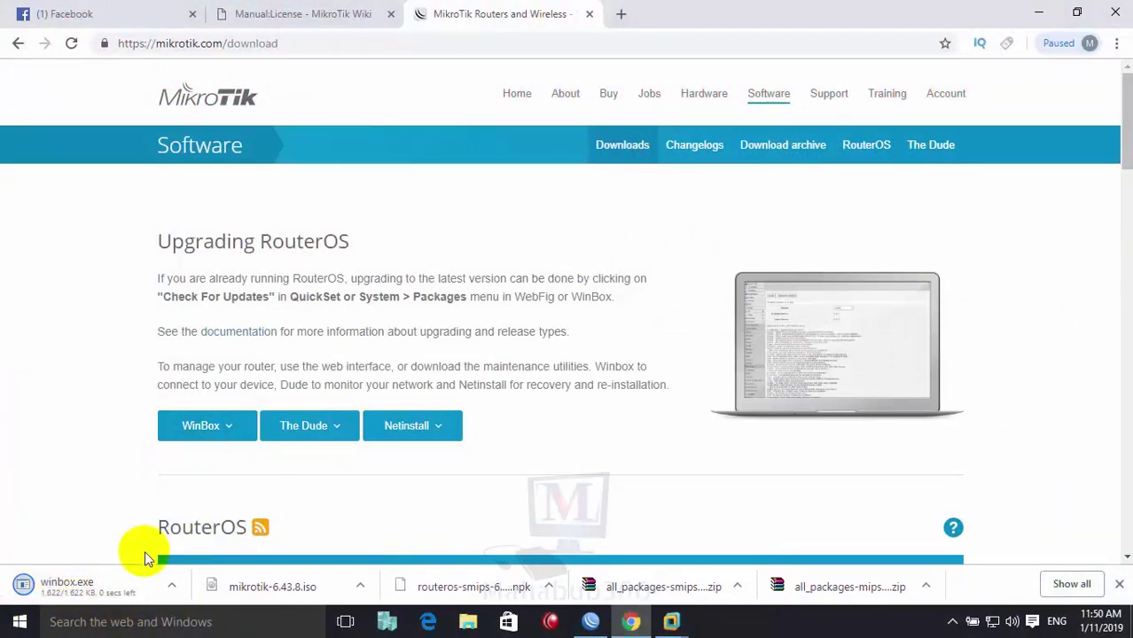
{"action": "left_click", "coordinate": [1042, 18]}
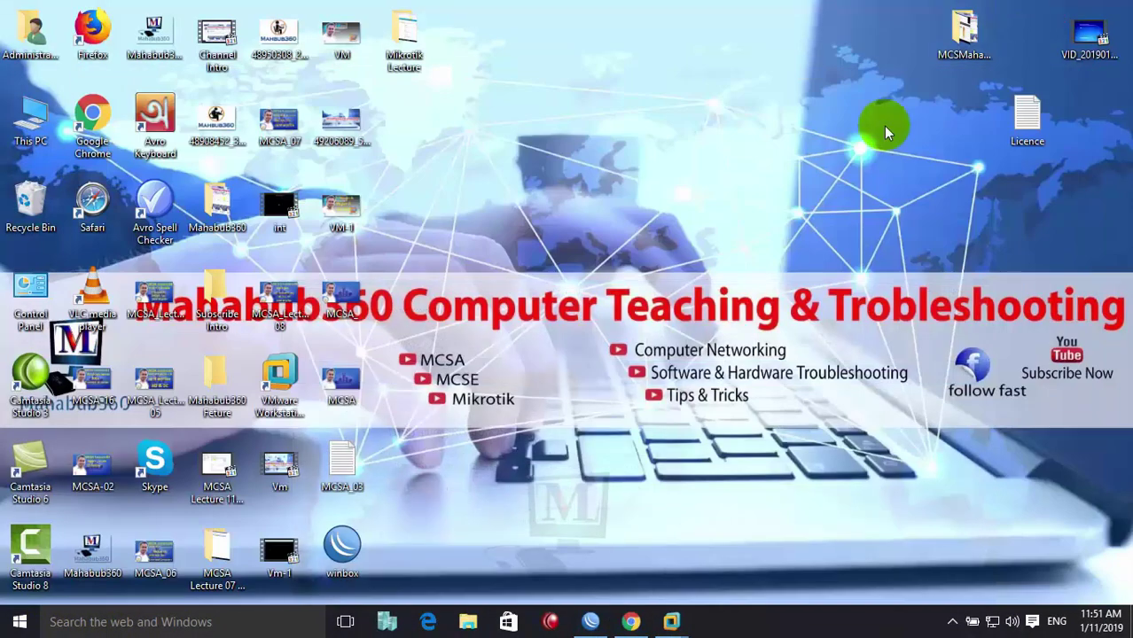
Launch WinBox from the desktop, check its managed addresses and return to the list of neighboring routers.
{"action": "double_click", "coordinate": [348, 547]}
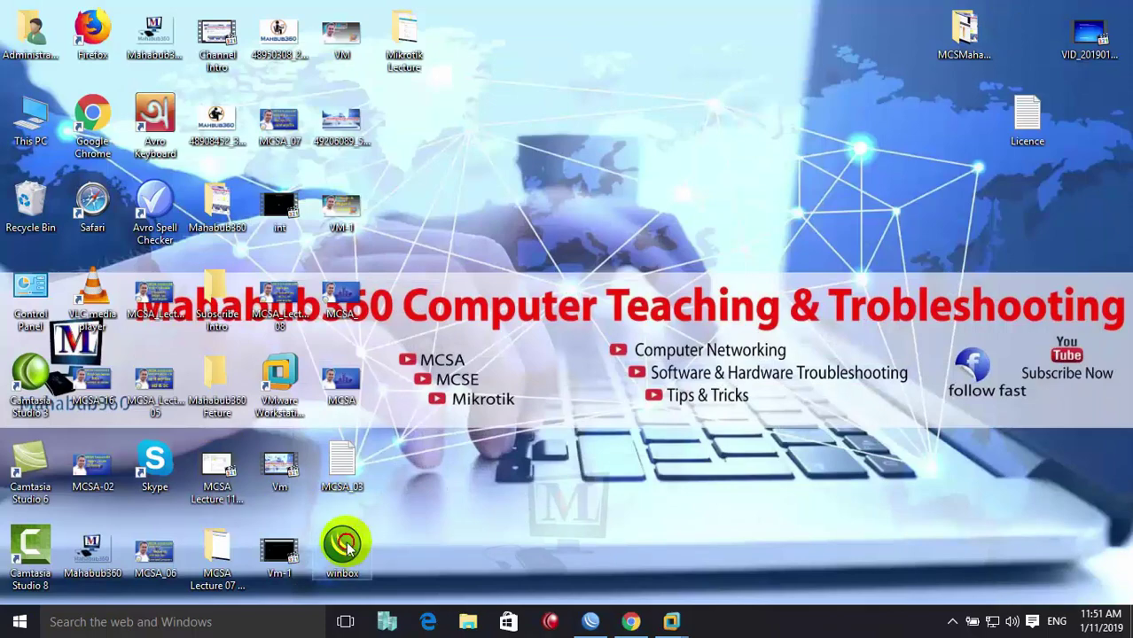
{"action": "left_click", "coordinate": [629, 328]}
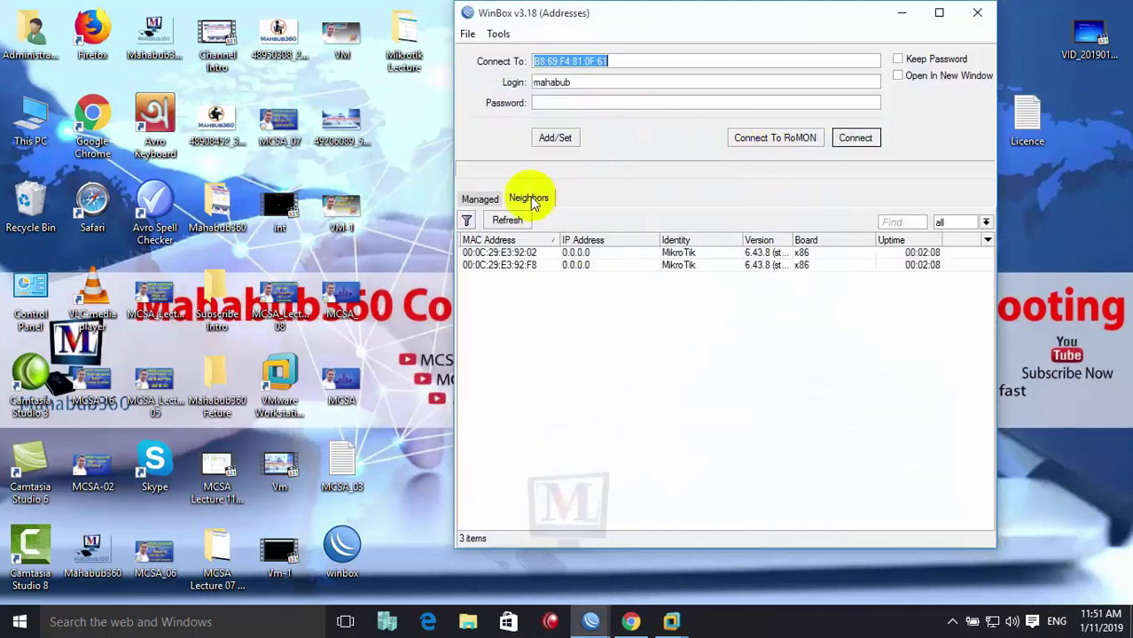
{"action": "left_click", "coordinate": [479, 199]}
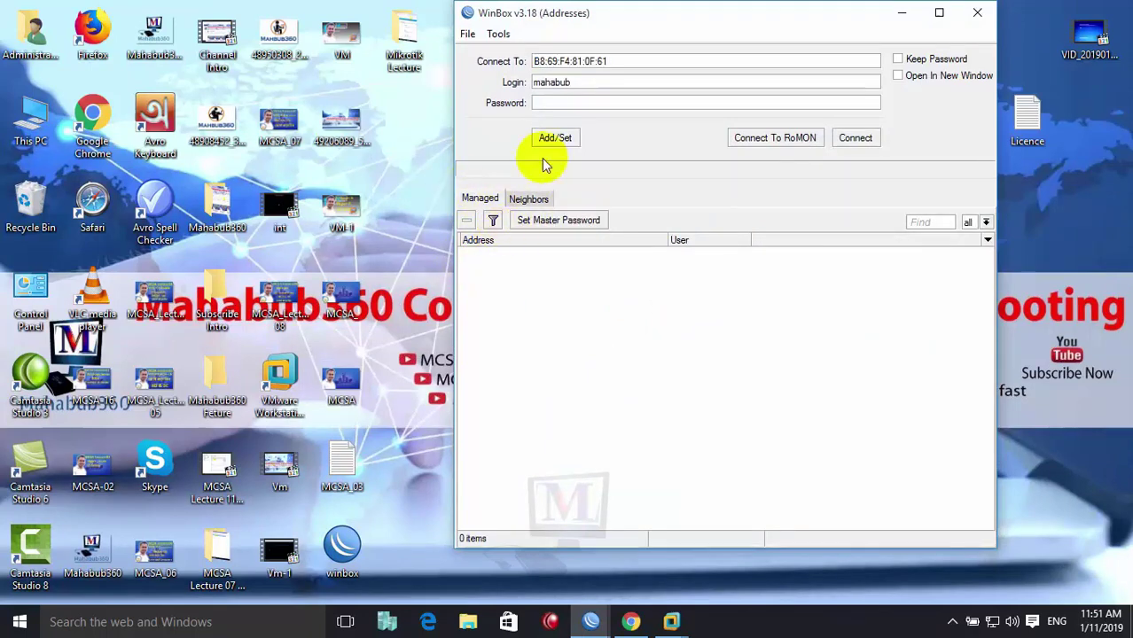
{"action": "left_click", "coordinate": [528, 202]}
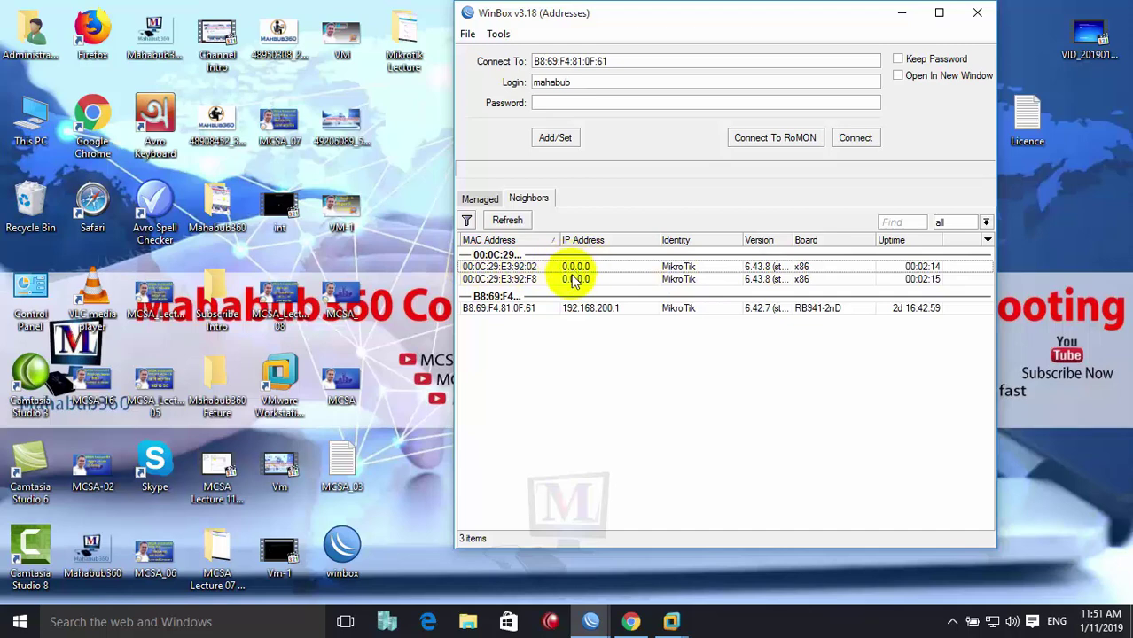
Connect to the x86 neighbor 00:0C:29:E3:92:02 with login admin and a blank password.
{"action": "left_click", "coordinate": [493, 268]}
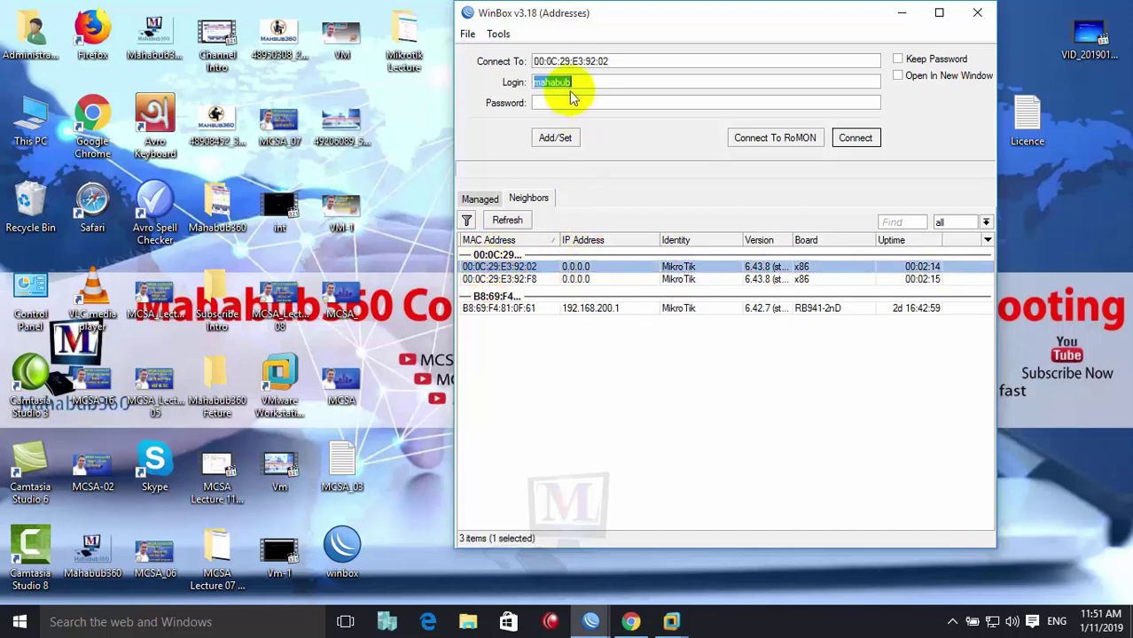
{"action": "type", "text": "admin"}
{"action": "left_click", "coordinate": [534, 102]}
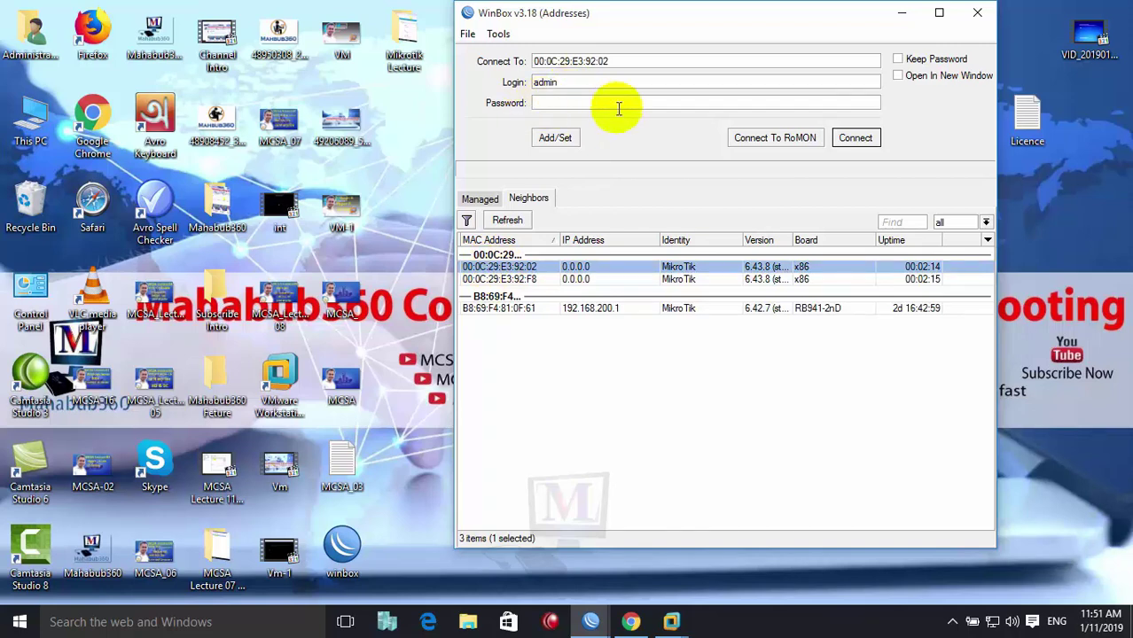
{"action": "left_click", "coordinate": [855, 138]}
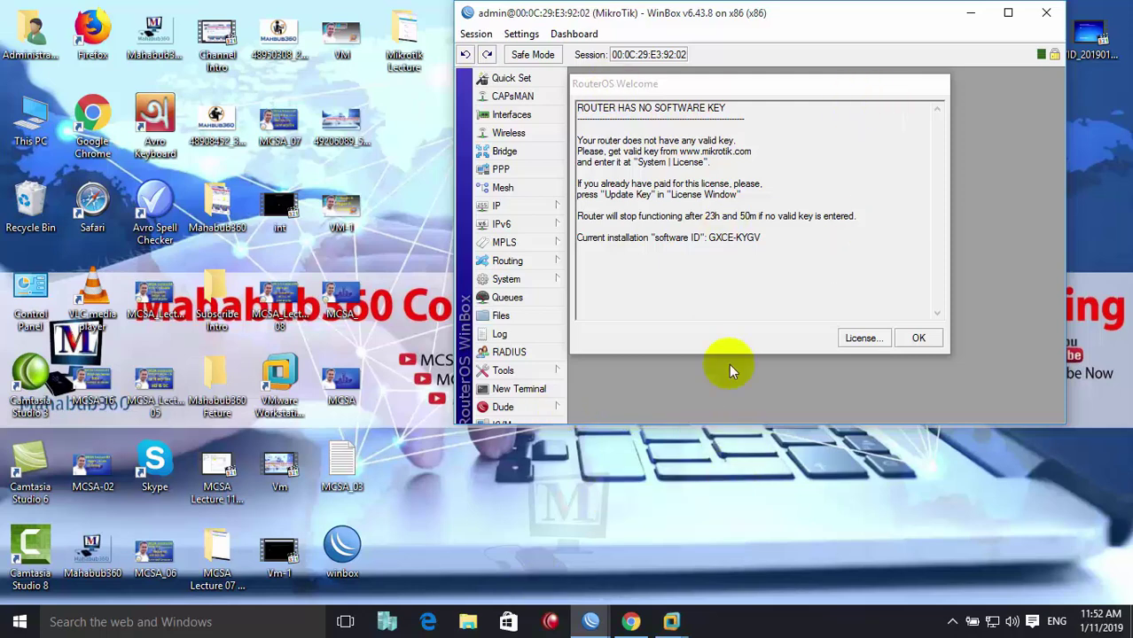
Open the router's license settings from the RouterOS welcome message and maximize the WinBox window.
{"action": "left_click", "coordinate": [858, 340]}
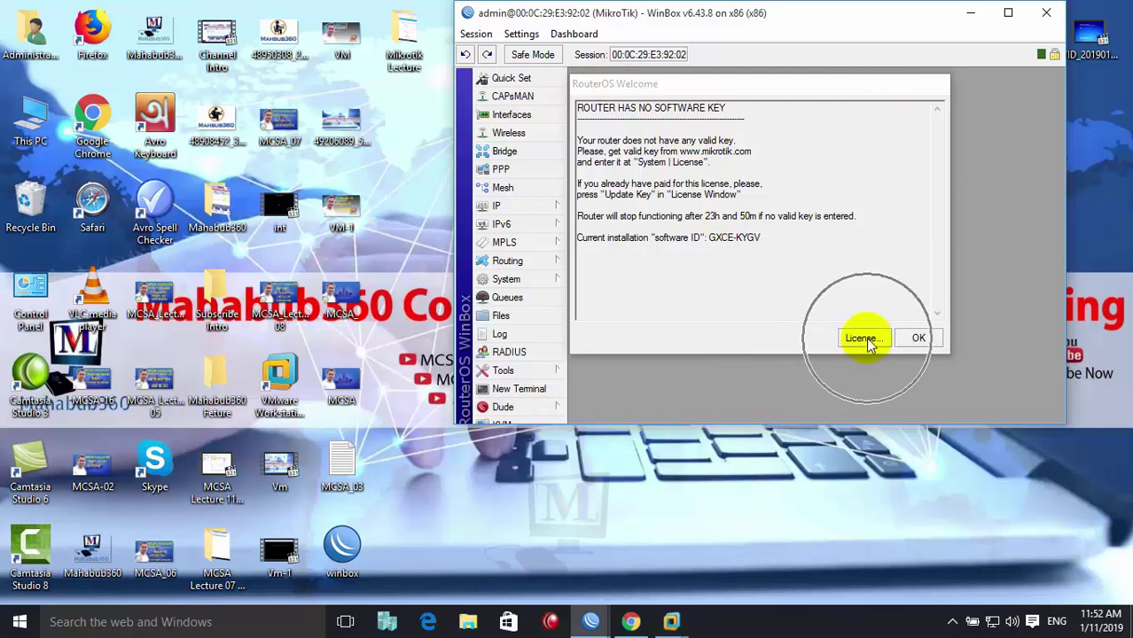
{"action": "left_click", "coordinate": [862, 341]}
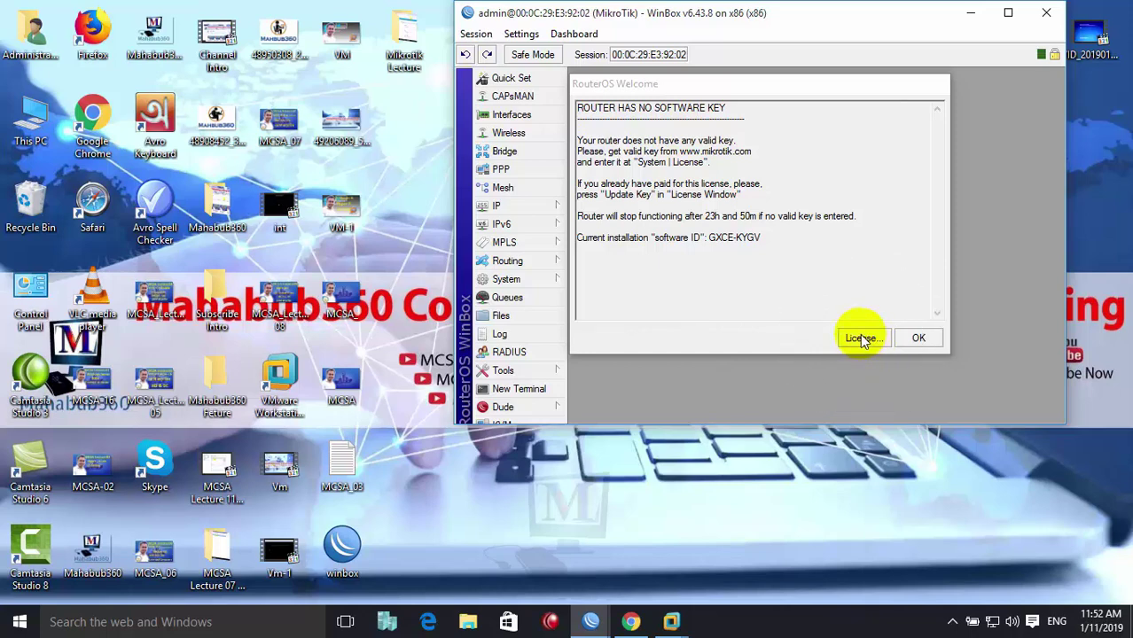
{"action": "left_click", "coordinate": [860, 339]}
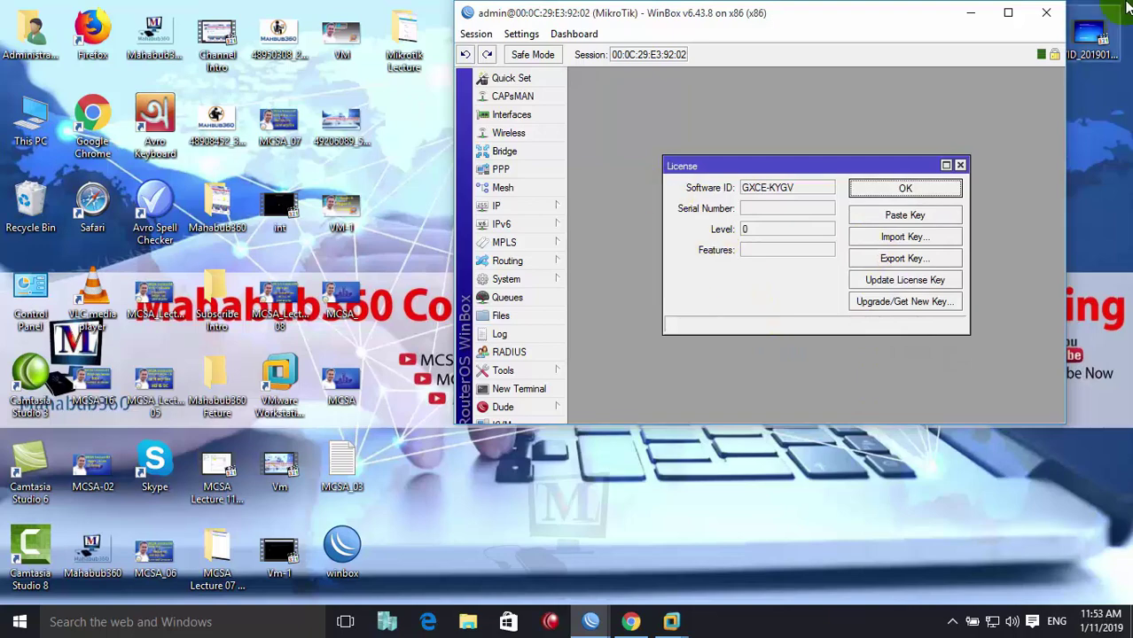
{"action": "left_click", "coordinate": [1007, 14]}
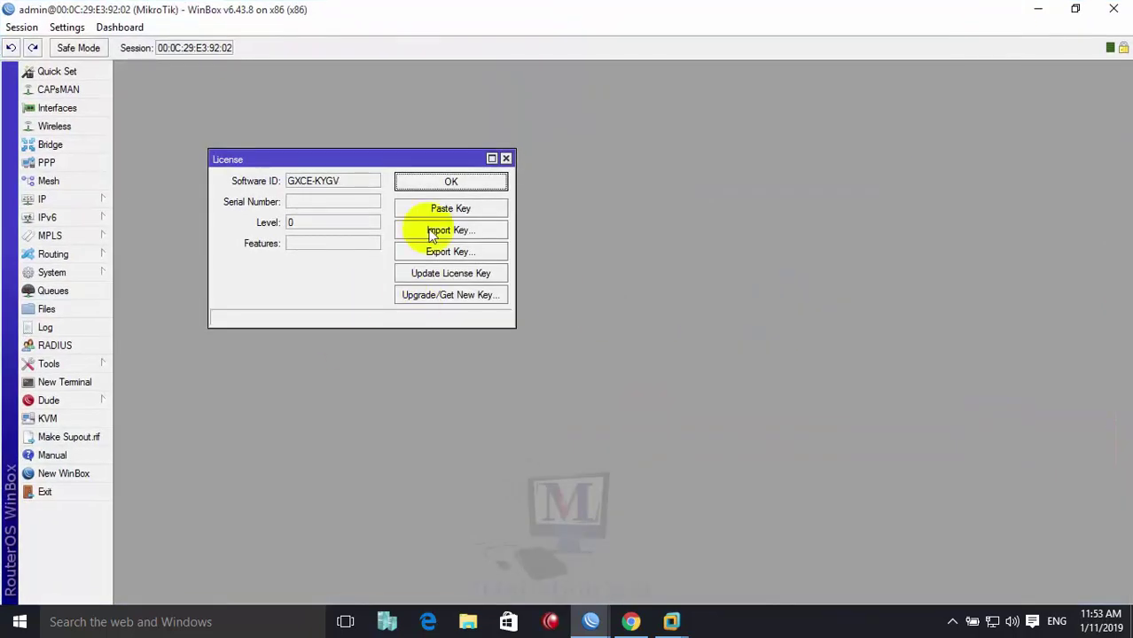
Examine the license details and select the Software ID value in the License window.
{"action": "left_click", "coordinate": [313, 197]}
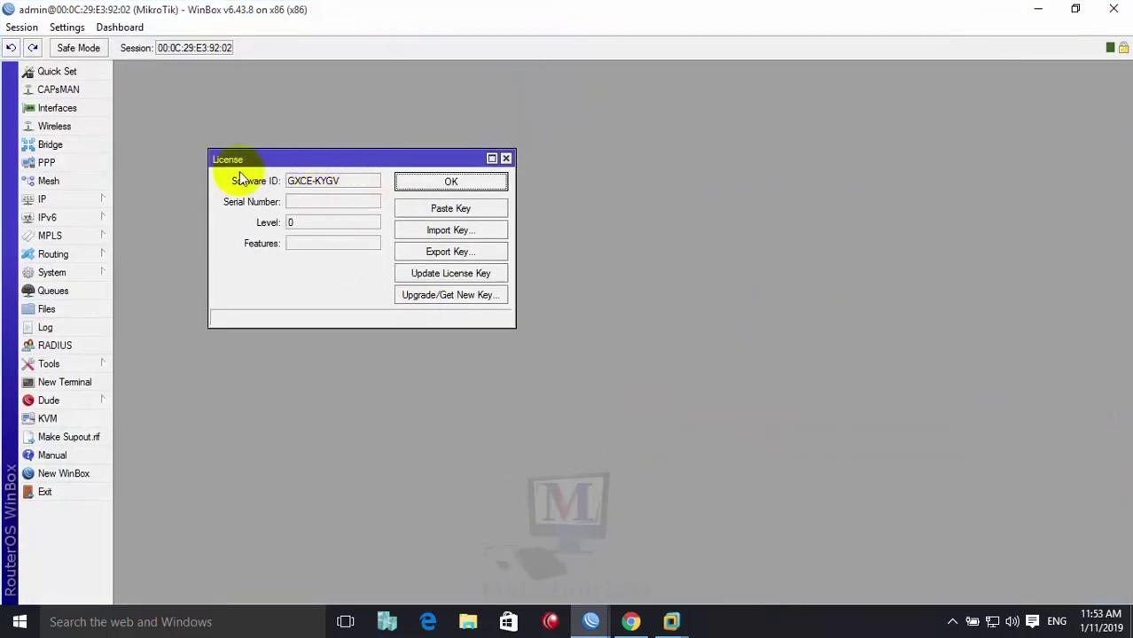
{"action": "left_click", "coordinate": [446, 186]}
{"action": "left_click", "coordinate": [317, 209]}
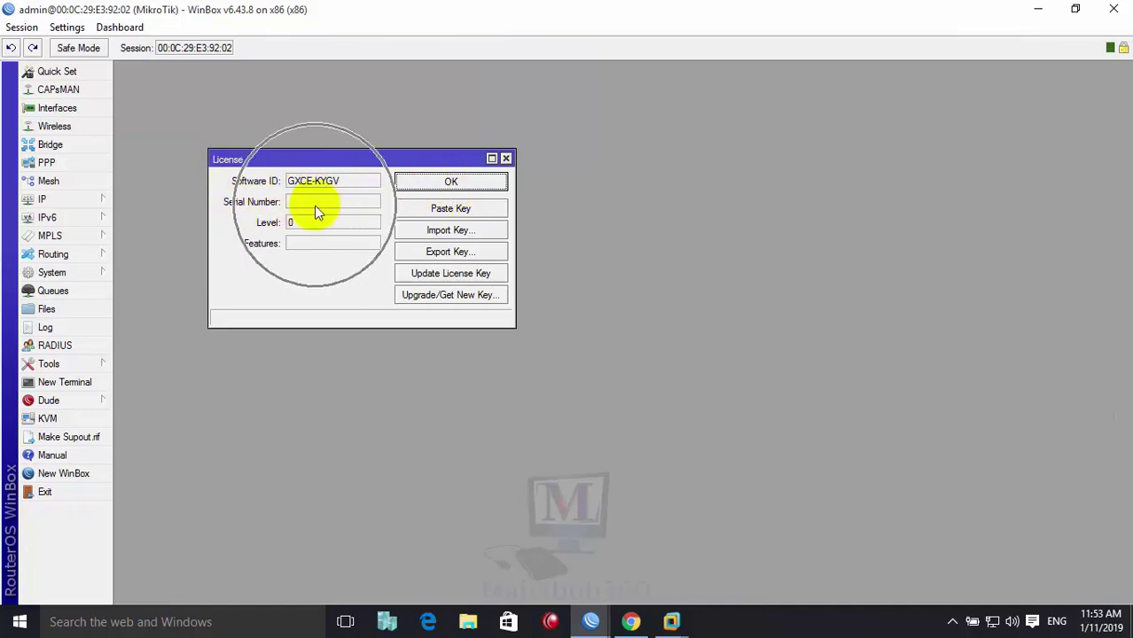
{"action": "left_click", "coordinate": [317, 209]}
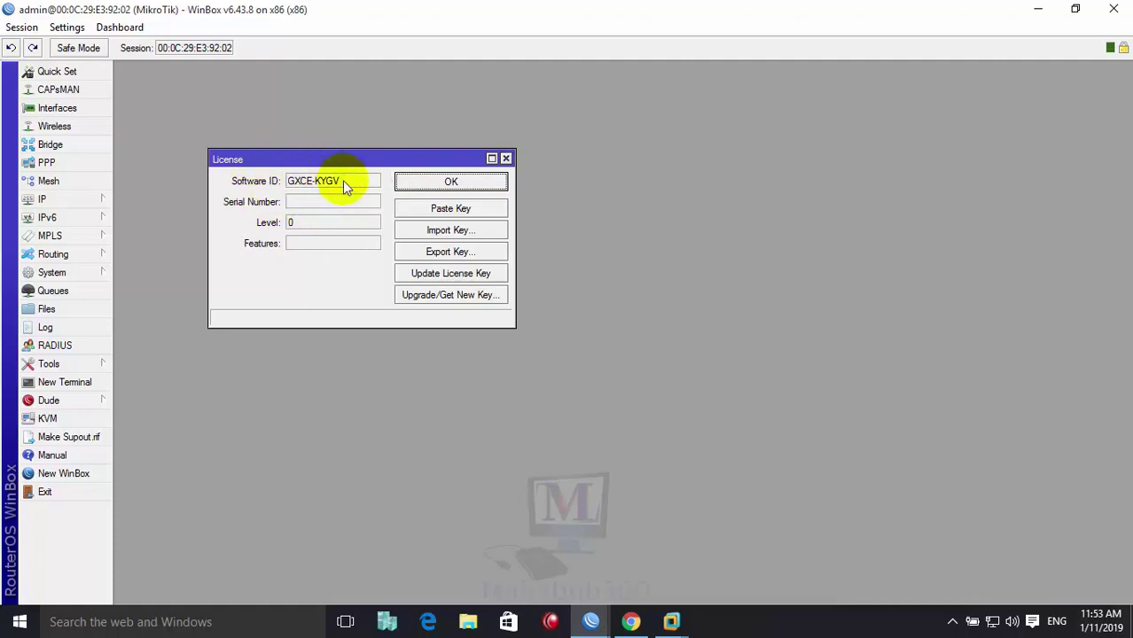
{"action": "left_click_drag", "start_coordinate": [343, 184], "coordinate": [285, 180]}
{"action": "double_click", "coordinate": [326, 185]}
{"action": "double_click", "coordinate": [326, 185]}
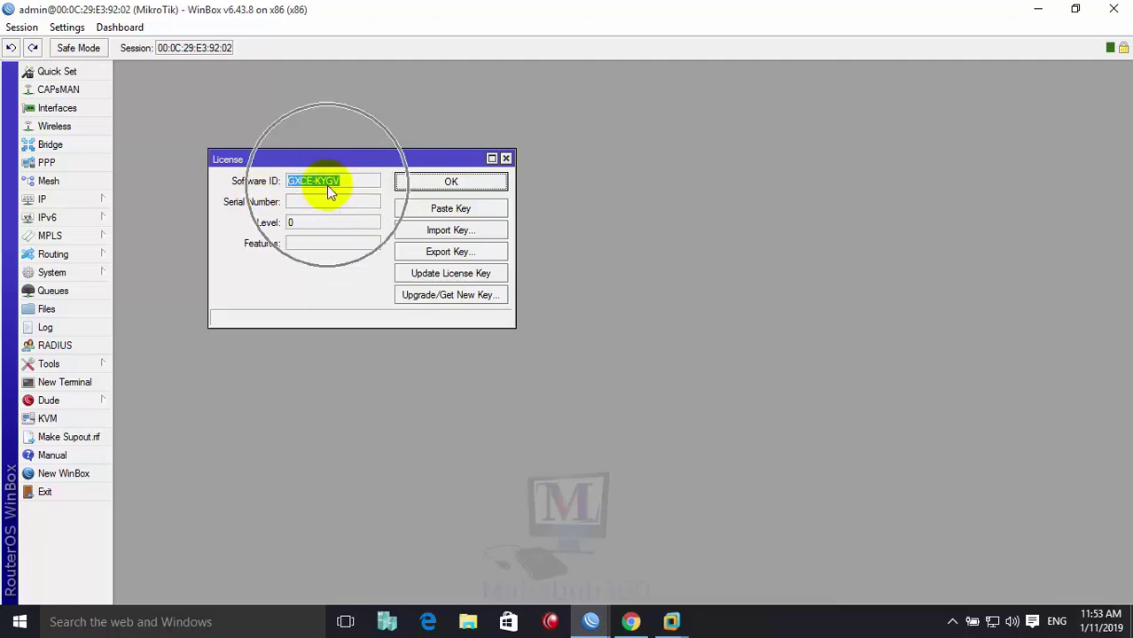
{"action": "double_click", "coordinate": [329, 184]}
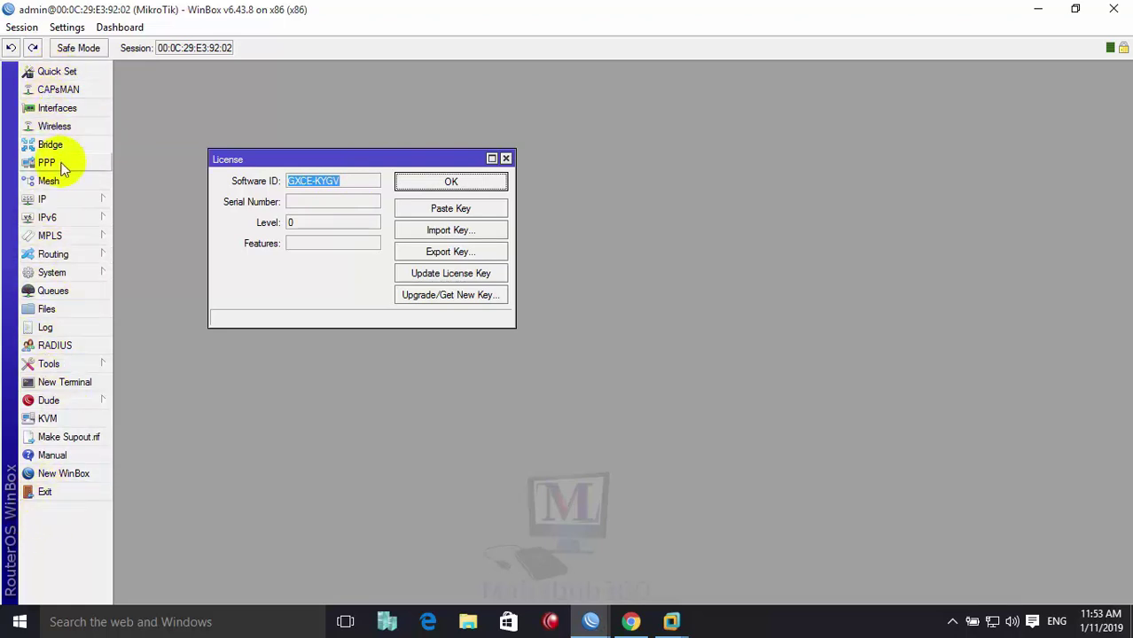
Inspect the router's interface list and wireless tables, closing the wireless tables and leaving the interface list open.
{"action": "left_click", "coordinate": [59, 108]}
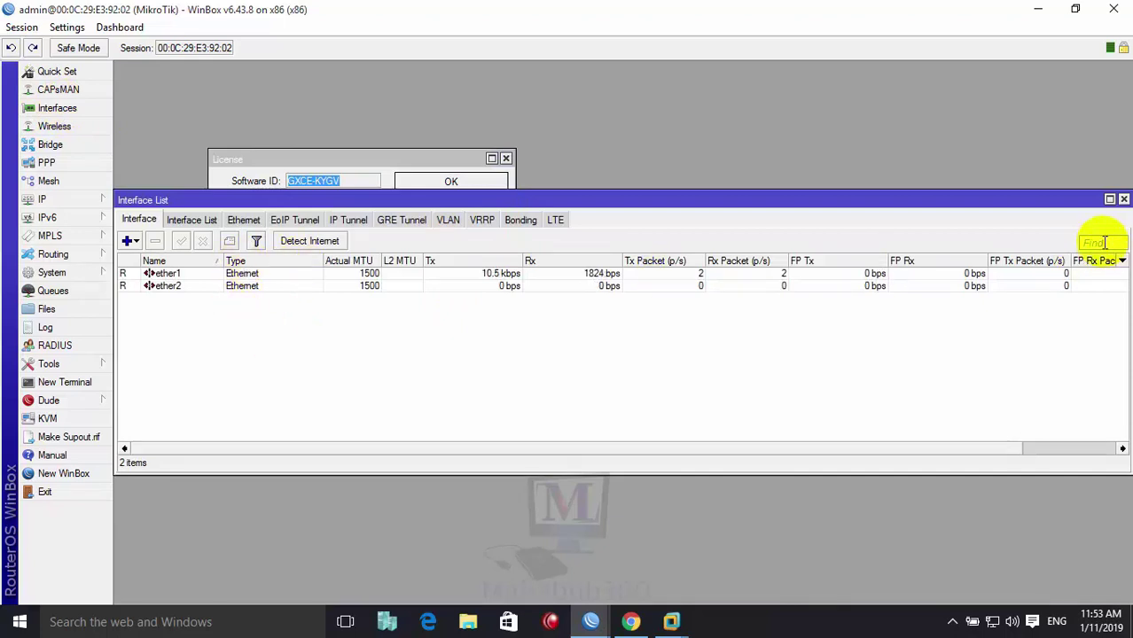
{"action": "left_click", "coordinate": [54, 126]}
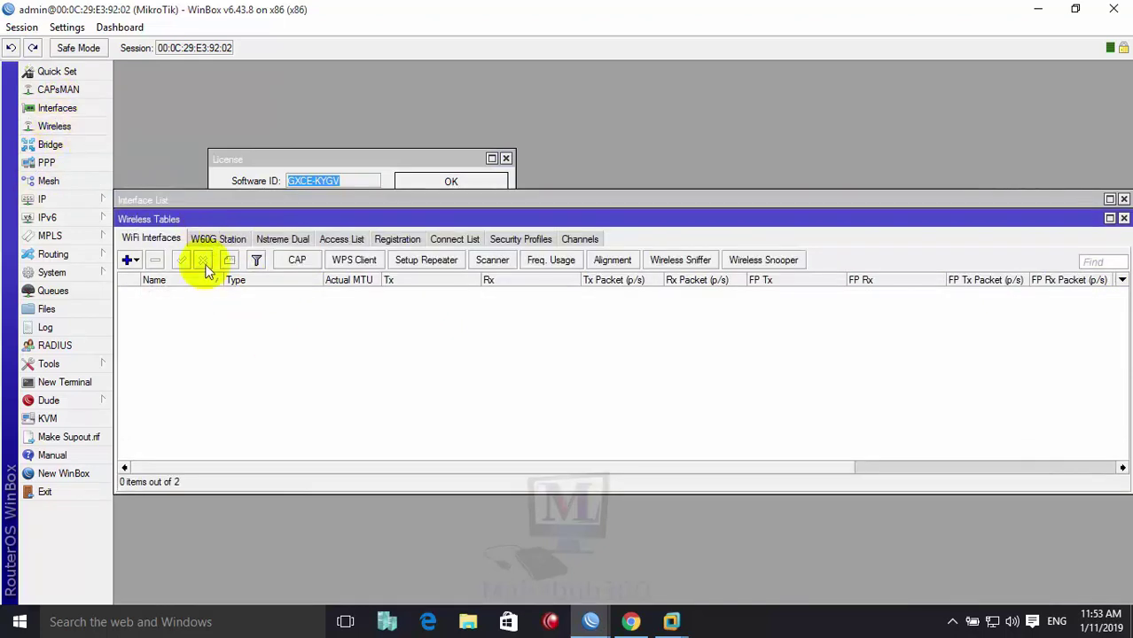
{"action": "left_click", "coordinate": [1123, 219]}
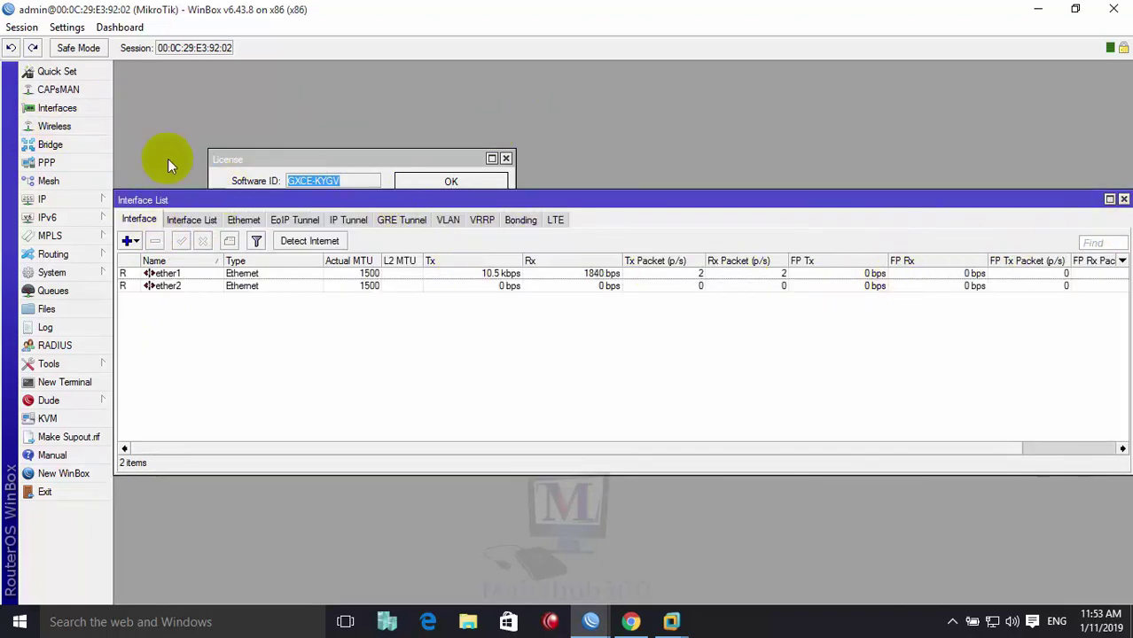
Inspect the bridge settings and the form for a new bridge, and close both without creating one.
{"action": "left_click", "coordinate": [42, 146]}
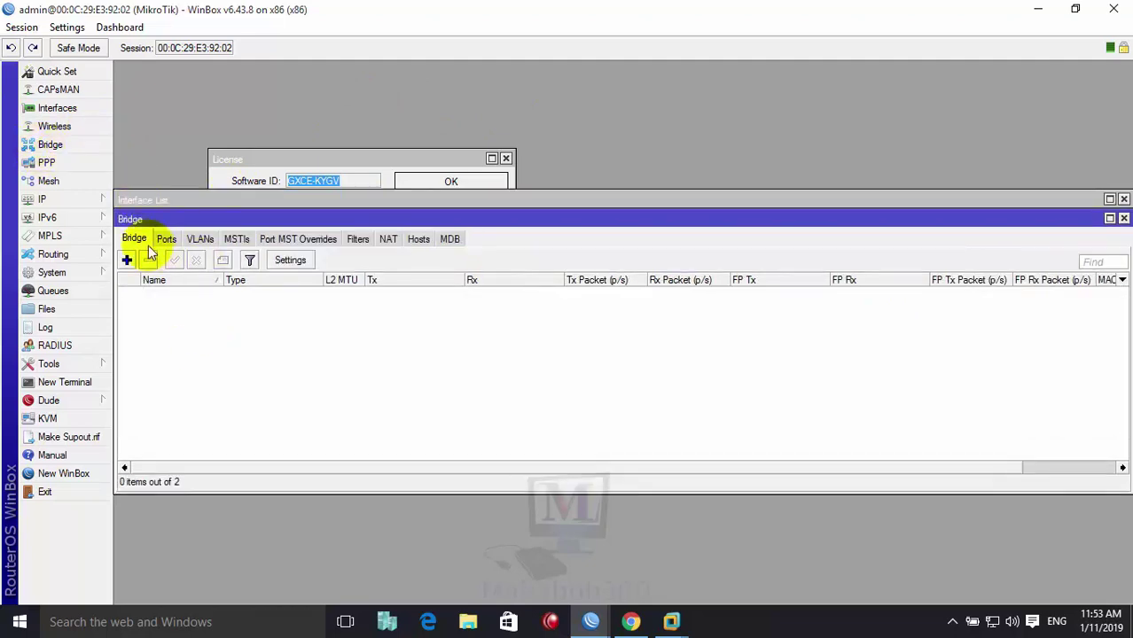
{"action": "left_click", "coordinate": [127, 259]}
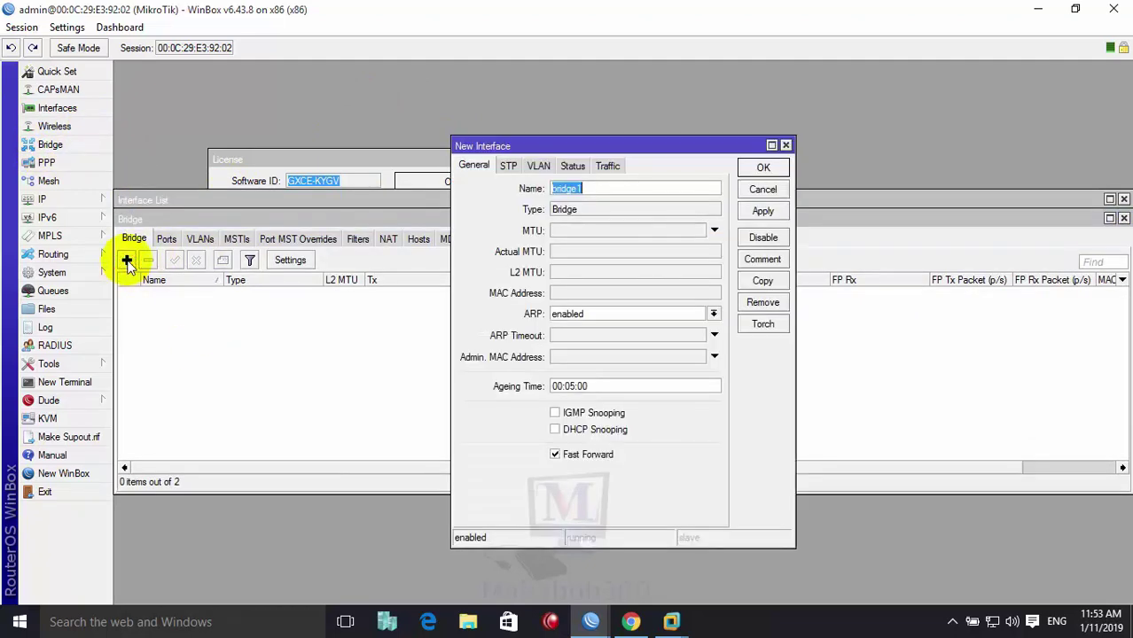
{"action": "left_click", "coordinate": [762, 191]}
{"action": "left_click", "coordinate": [1123, 218]}
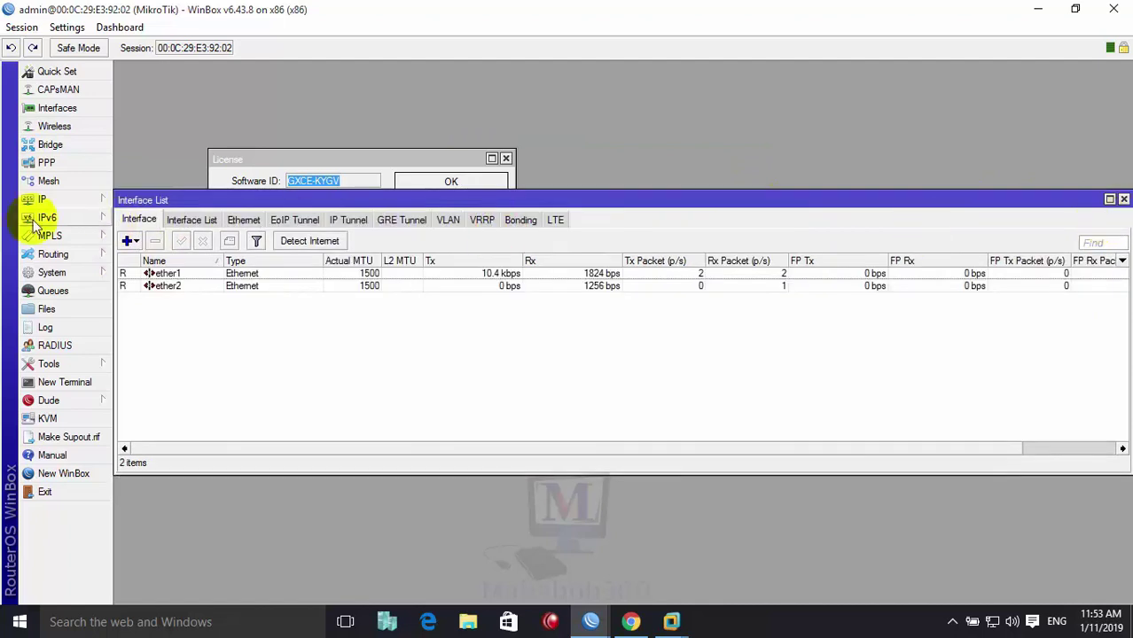
Look through the PPP settings, close them, and view the available IP and IPv6 options.
{"action": "left_click", "coordinate": [47, 167]}
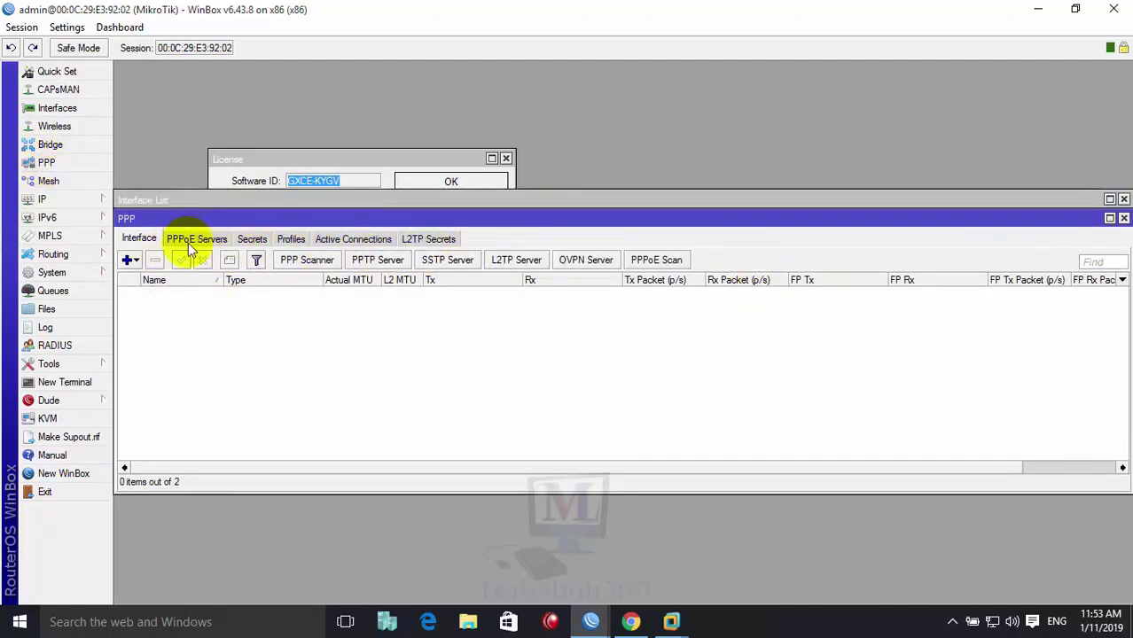
{"action": "left_click", "coordinate": [1124, 218]}
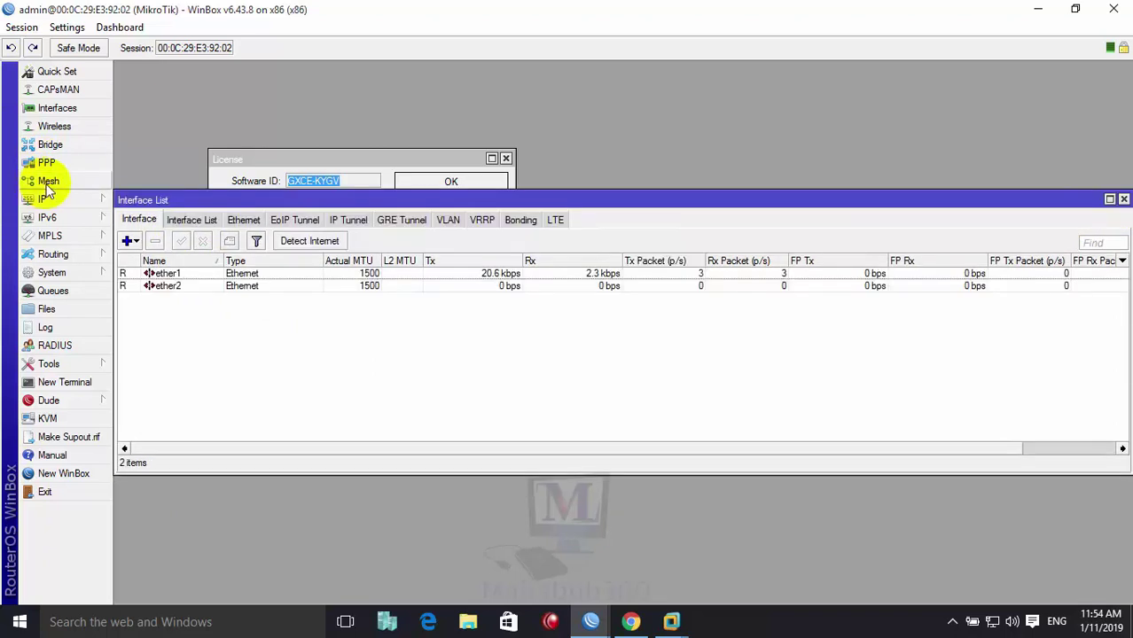
{"action": "left_click", "coordinate": [44, 198]}
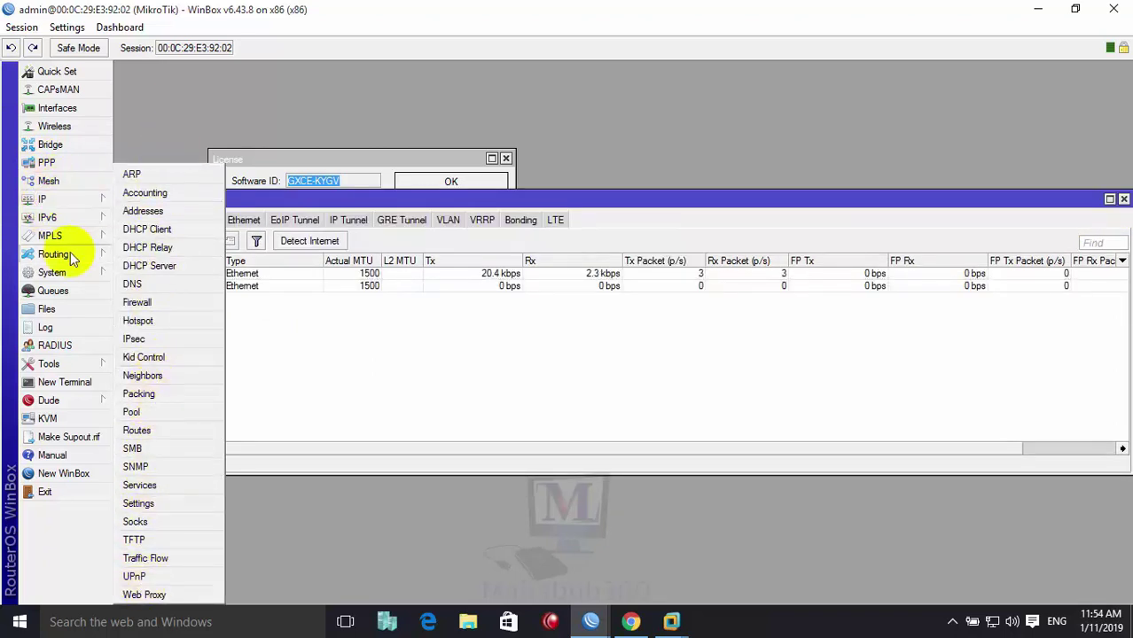
{"action": "left_click", "coordinate": [47, 217]}
{"action": "left_click", "coordinate": [47, 217]}
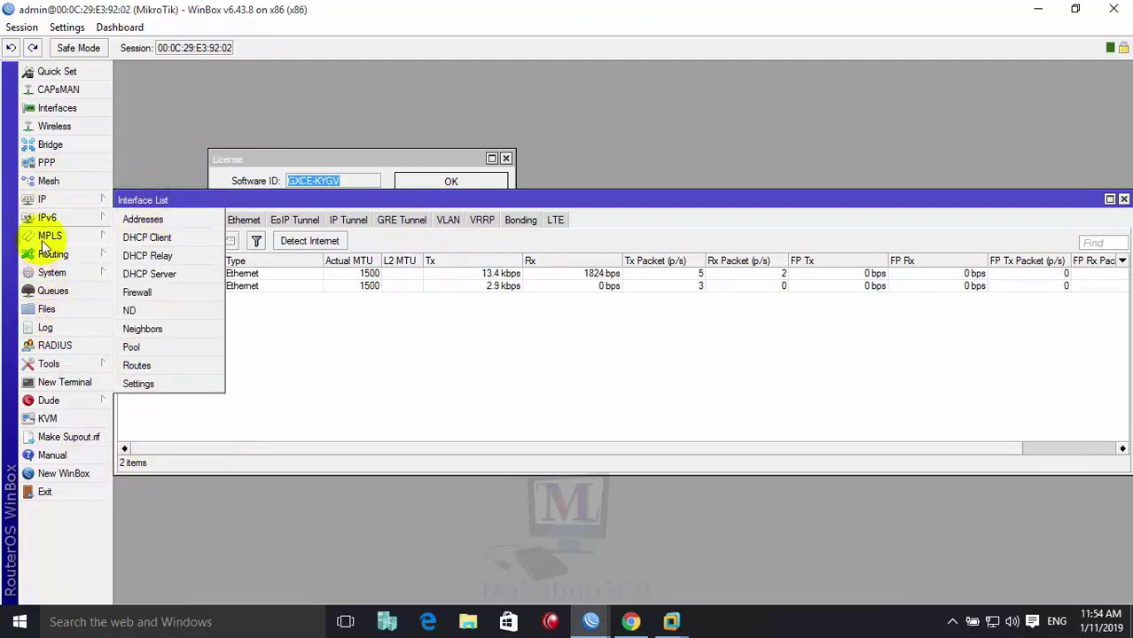
Inspect the queue list and the router's file list, and close both along with the interface list.
{"action": "left_click", "coordinate": [52, 291]}
{"action": "left_click", "coordinate": [46, 308]}
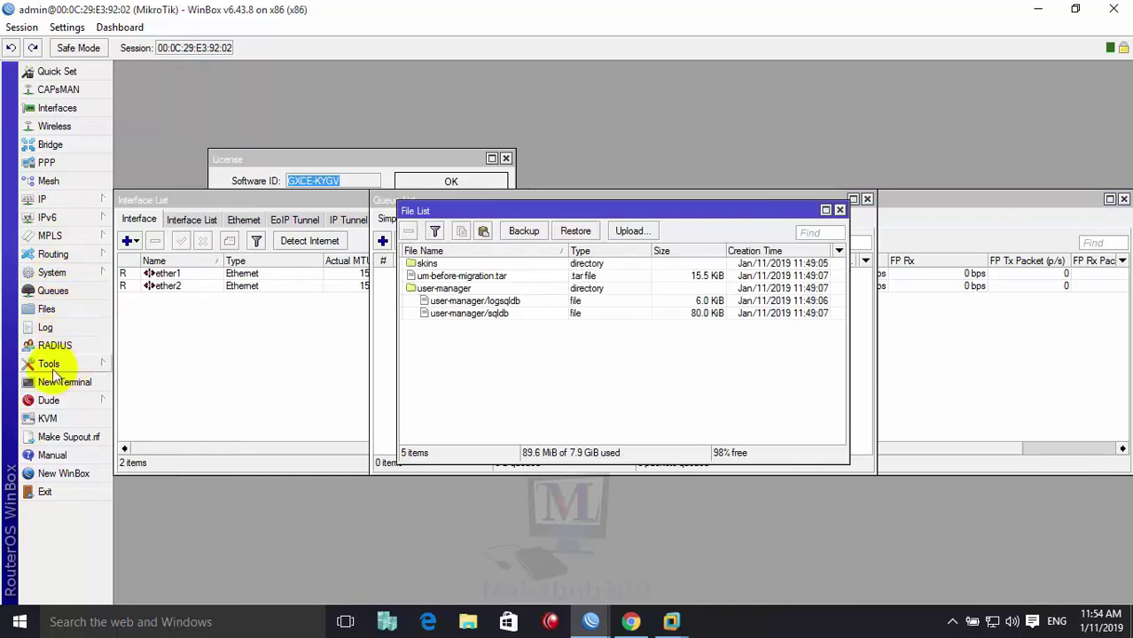
{"action": "left_click", "coordinate": [840, 210]}
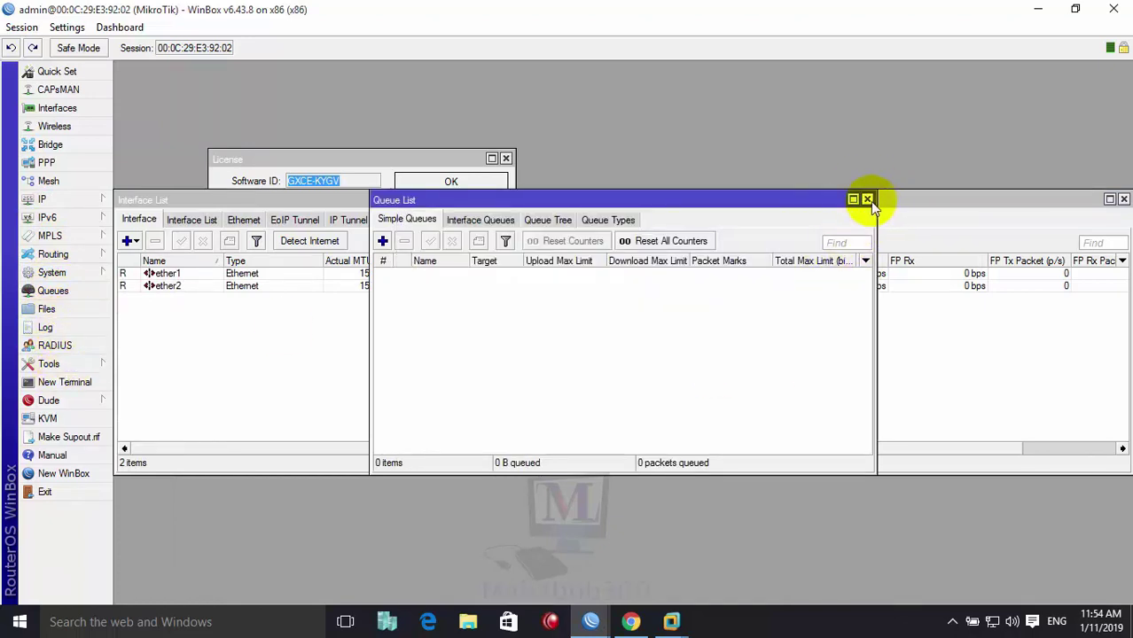
{"action": "left_click", "coordinate": [868, 199]}
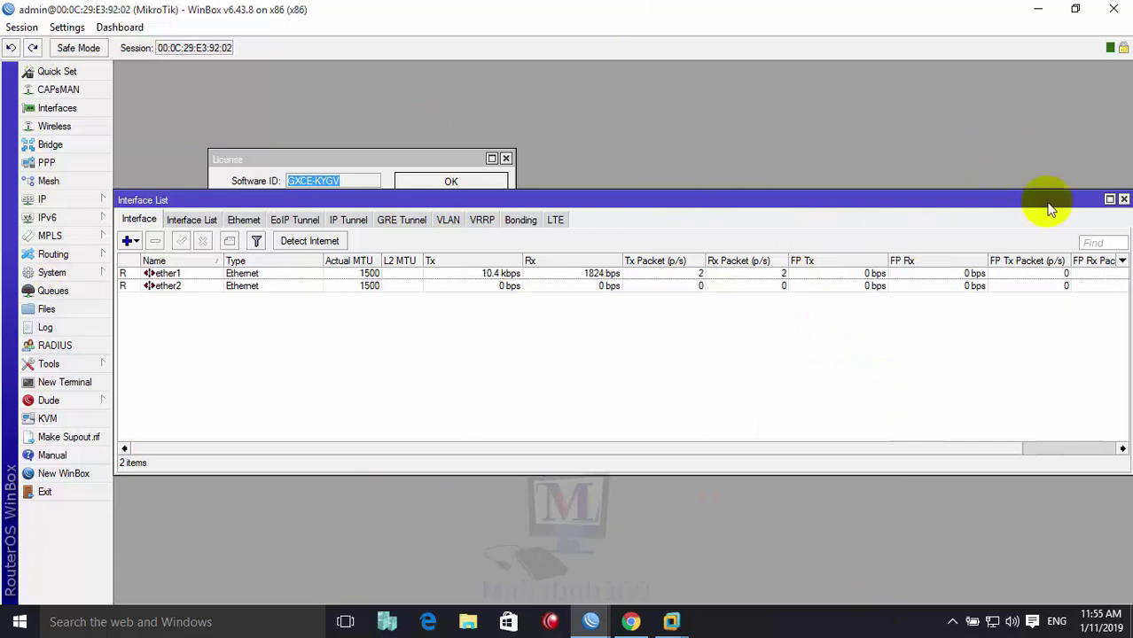
{"action": "left_click", "coordinate": [1123, 199]}
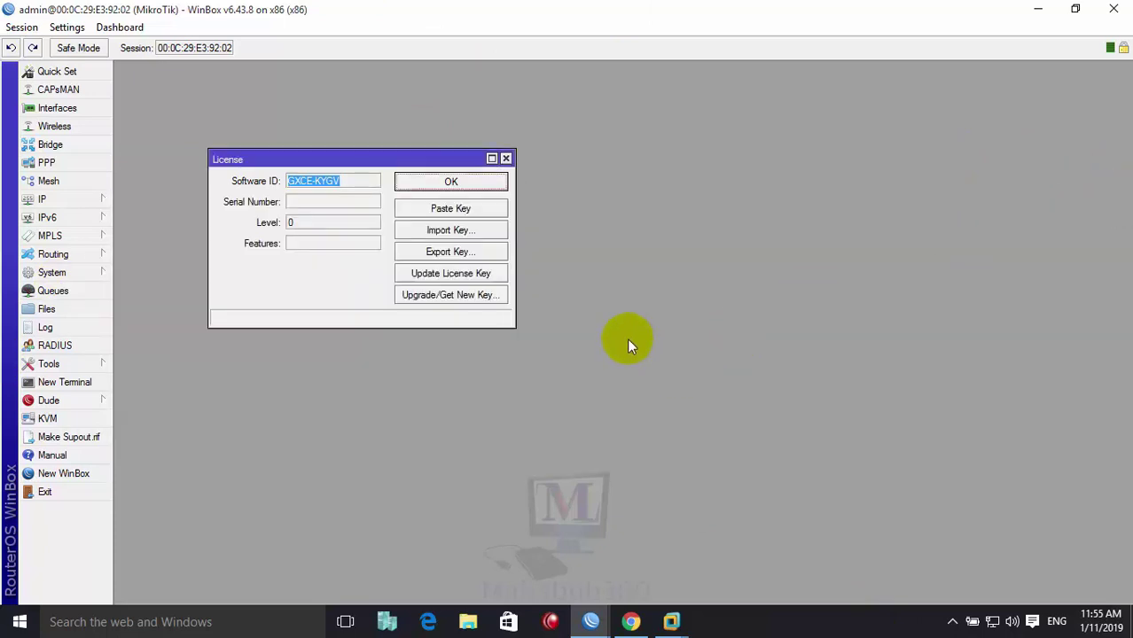